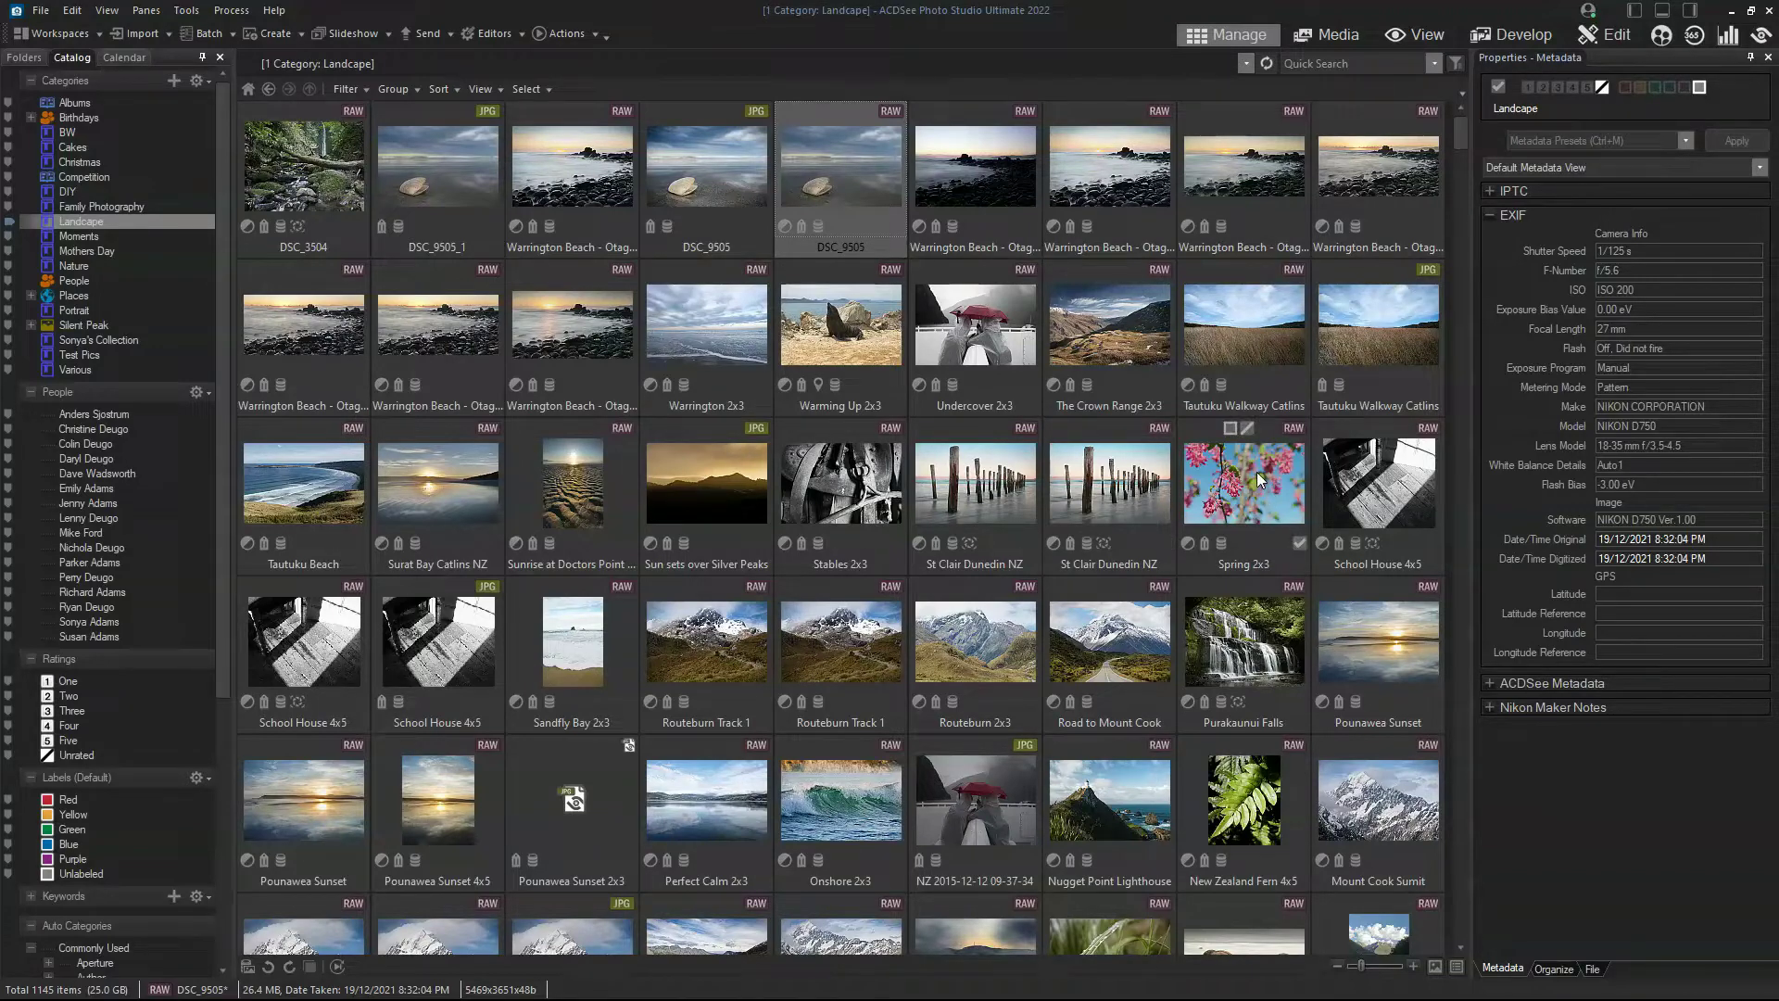
Browse the Cakes, Christmas, DIY, person-tagged and Family Photography photos, returning to Landcape.
left_click(69, 147)
left_click(69, 164)
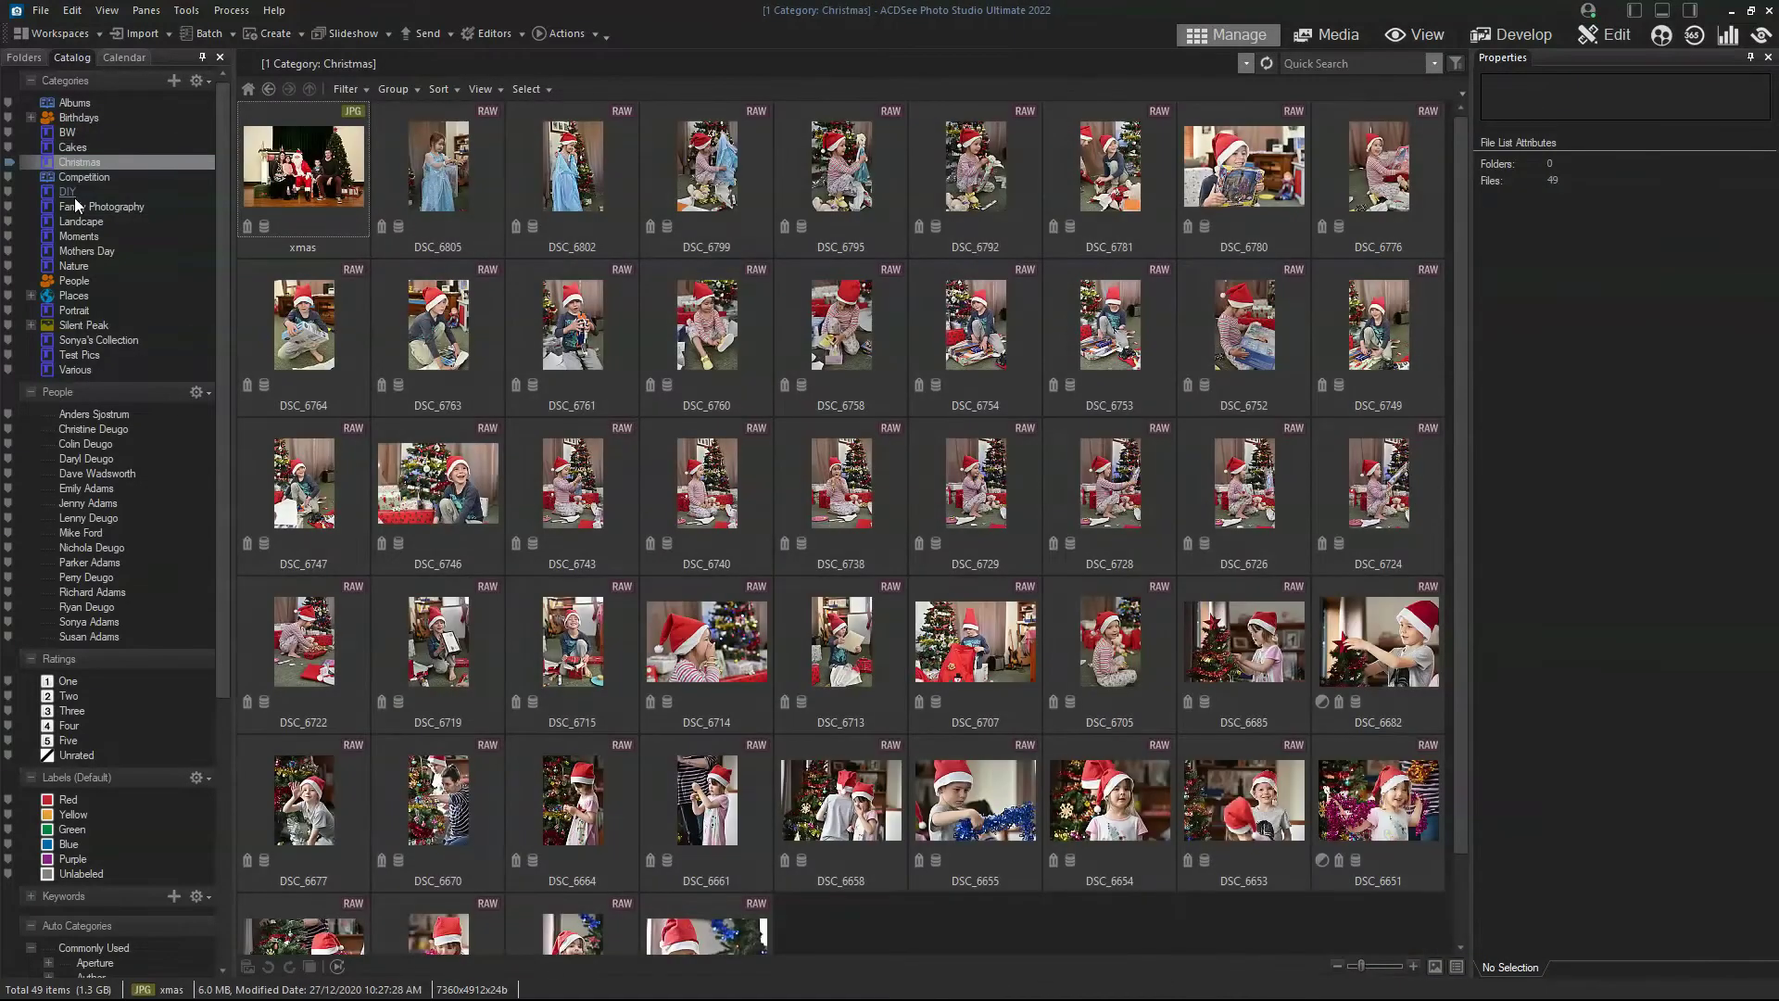
left_click(74, 194)
left_click(80, 216)
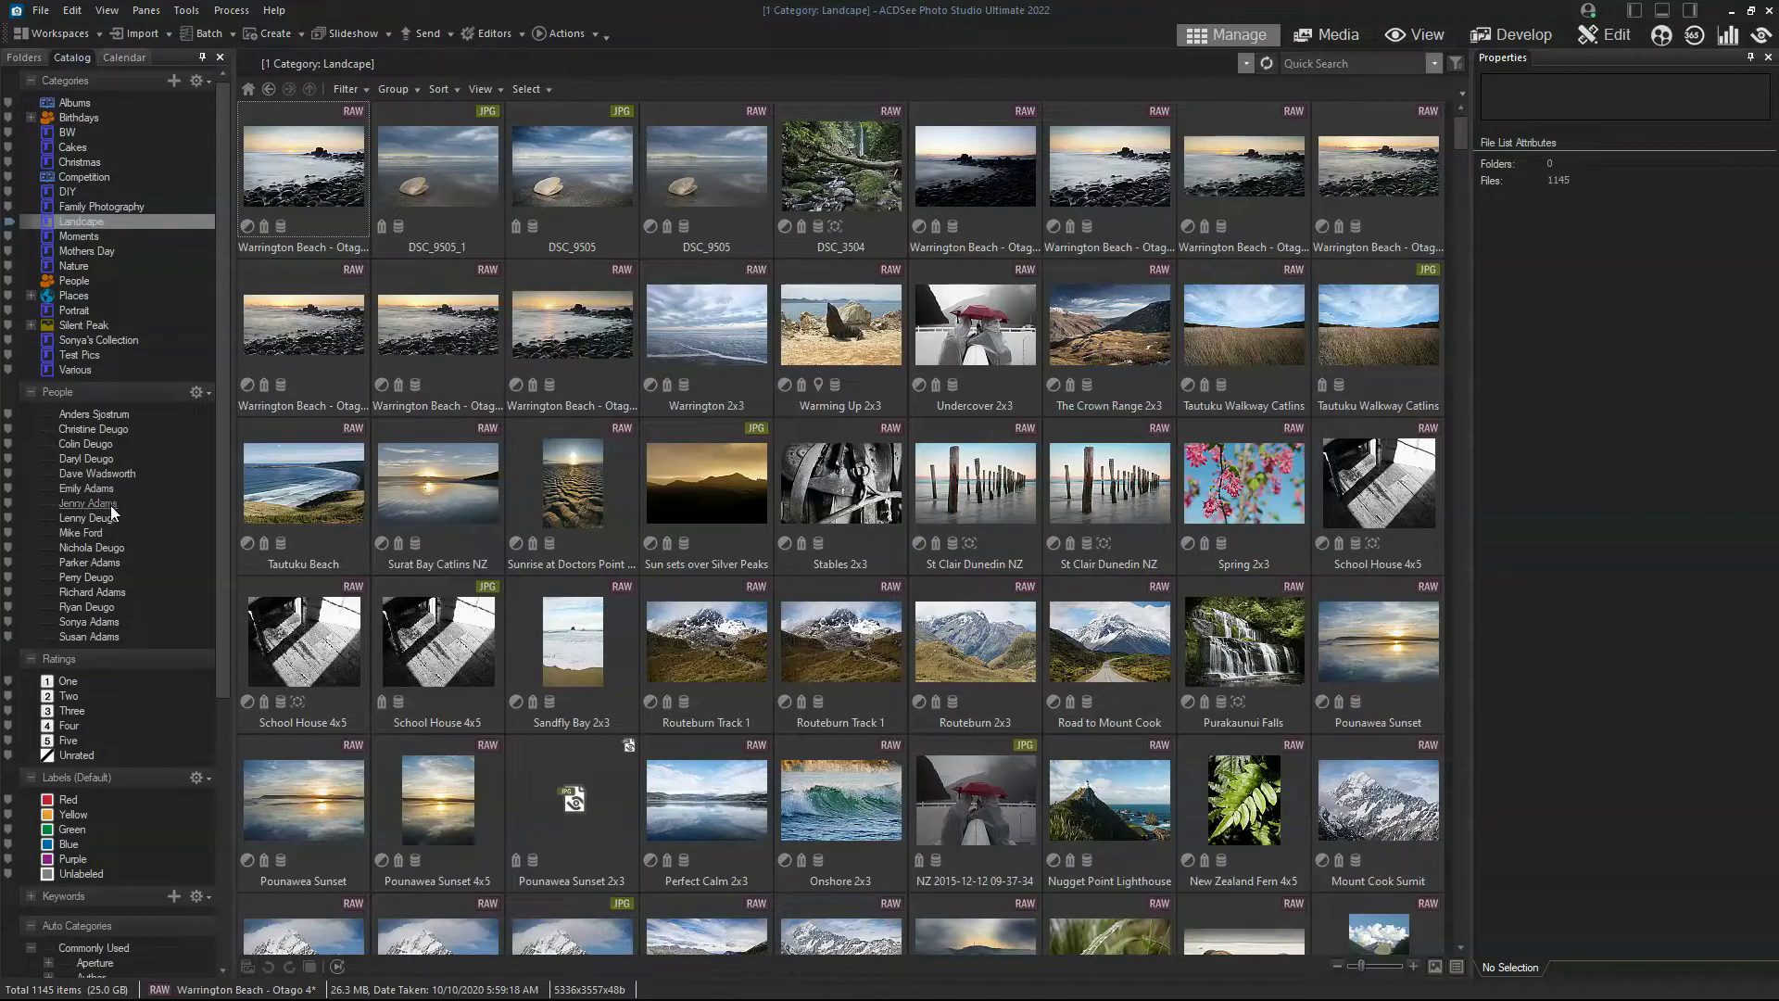
left_click(87, 592)
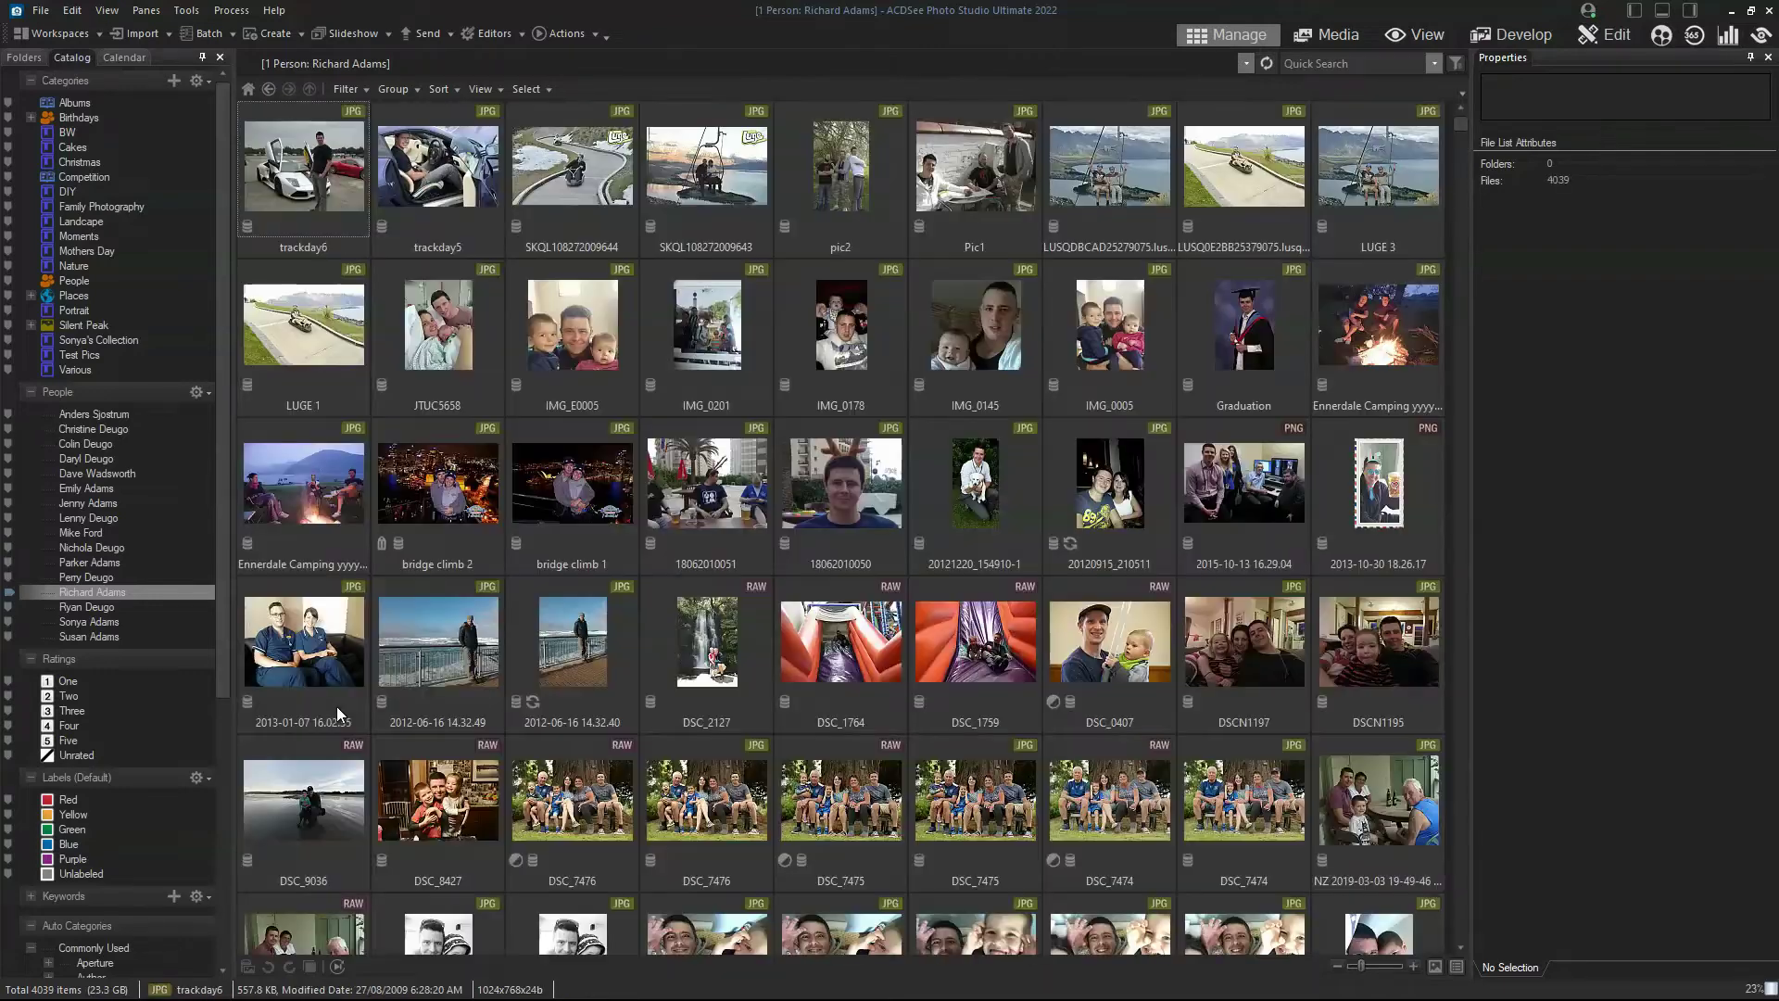
scroll(840, 693, "down", 10)
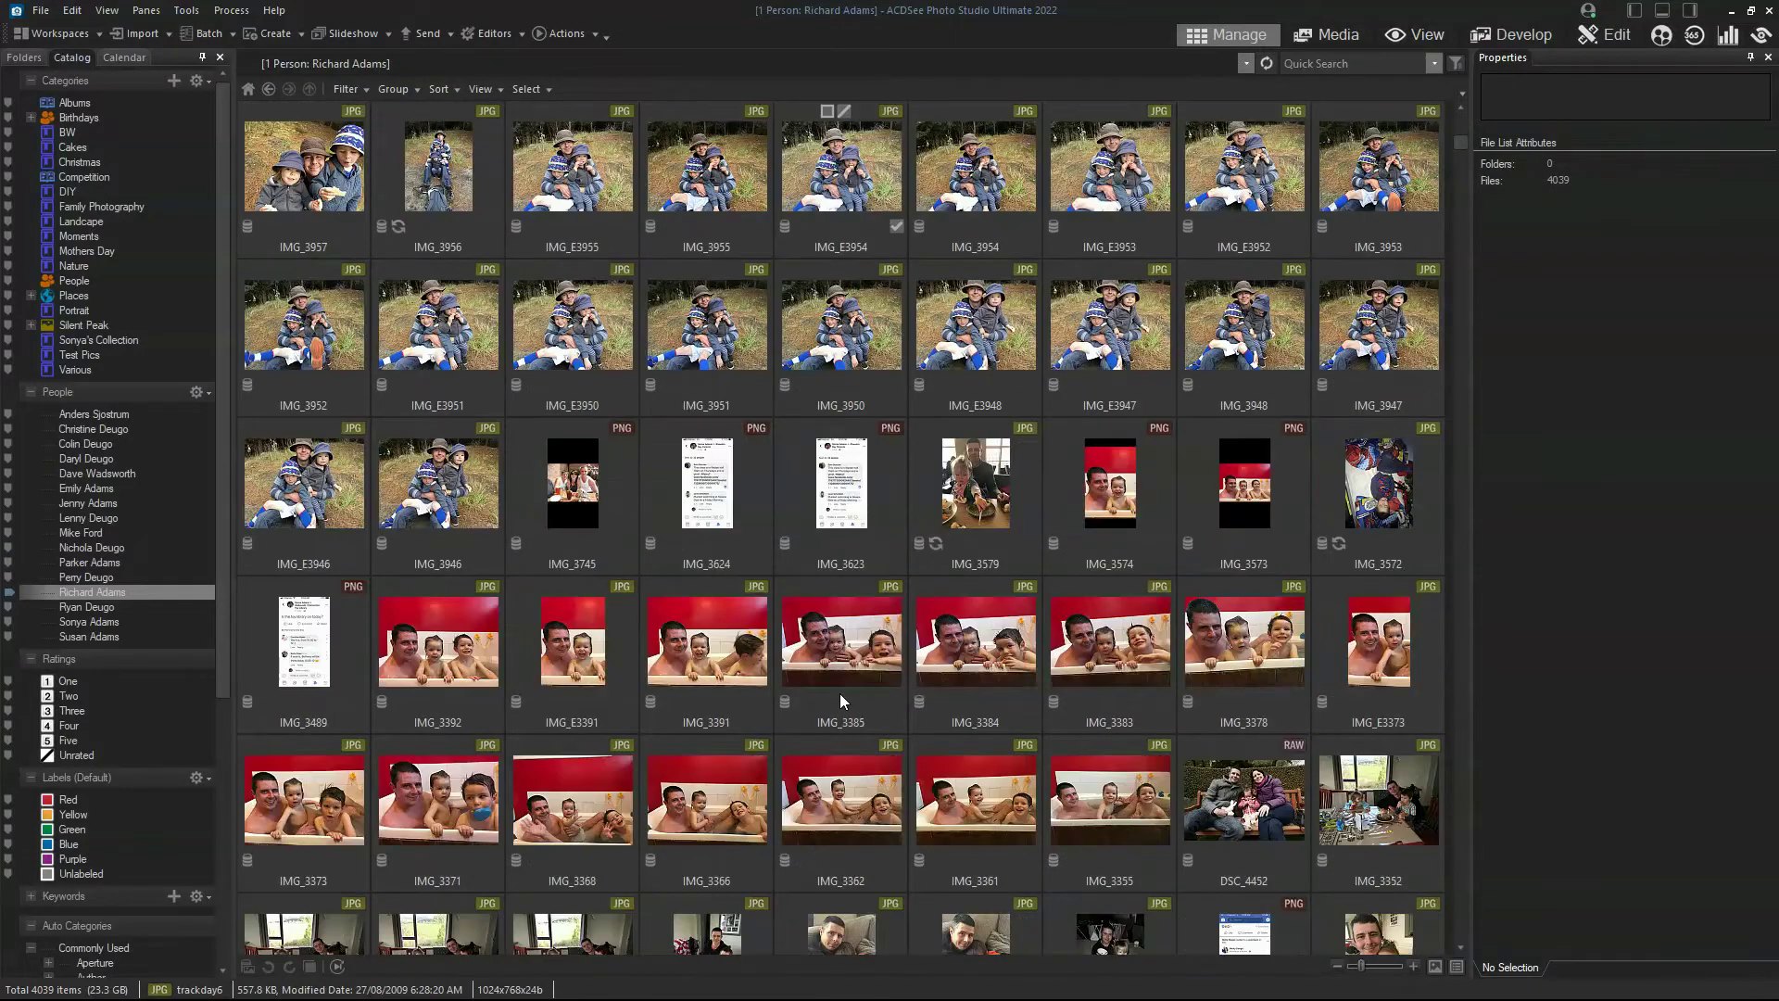
scroll(840, 693, "down", 5)
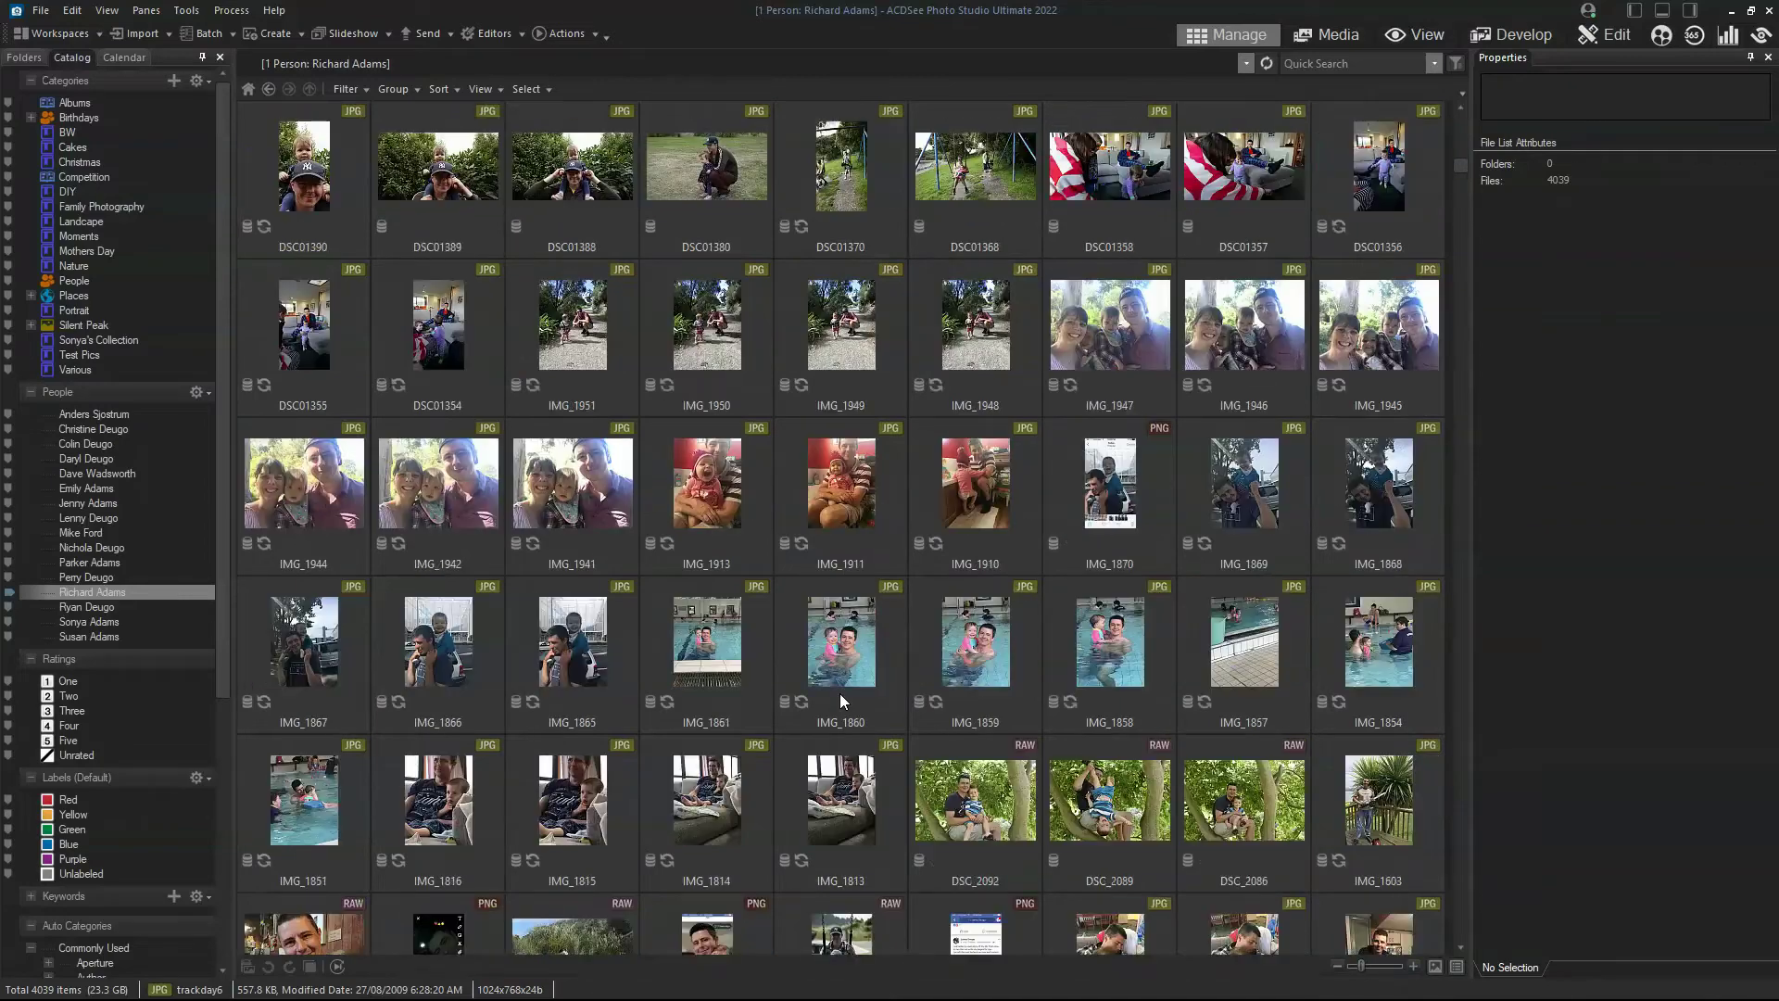
left_click(91, 207)
left_click(85, 222)
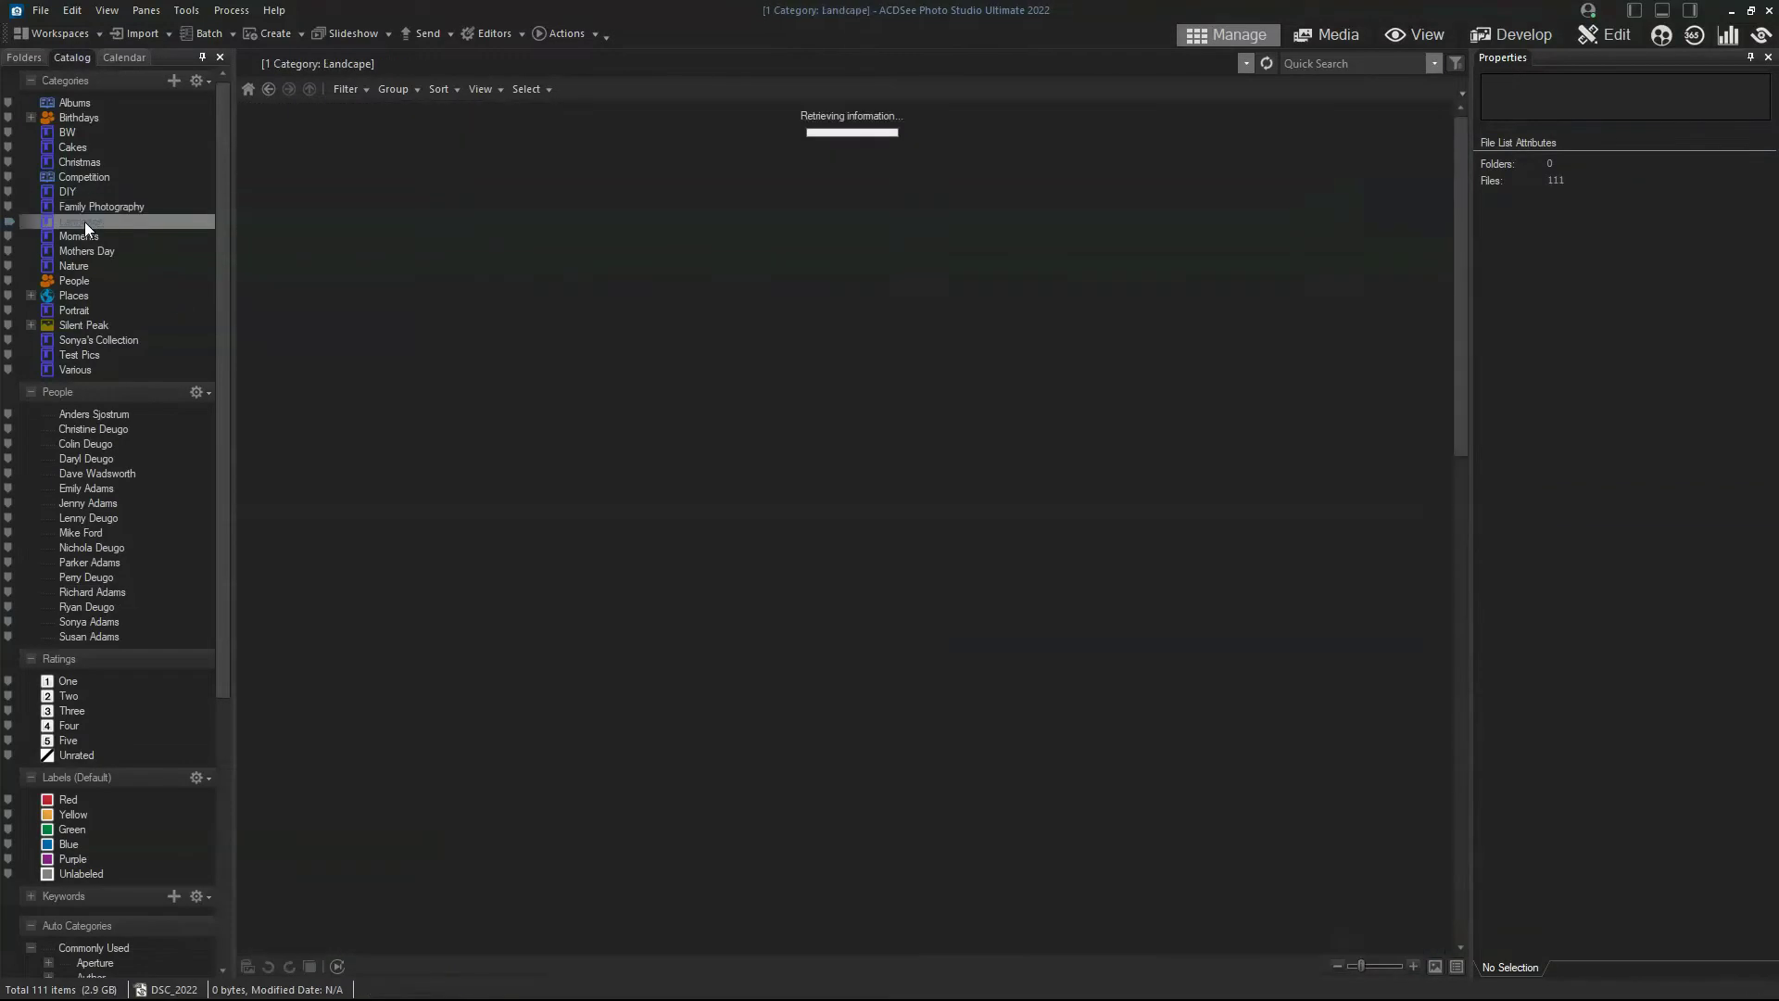
Browse by folder and open Photos (D:) Pictures > 2022 to list its 160 RAW photos.
left_click(23, 58)
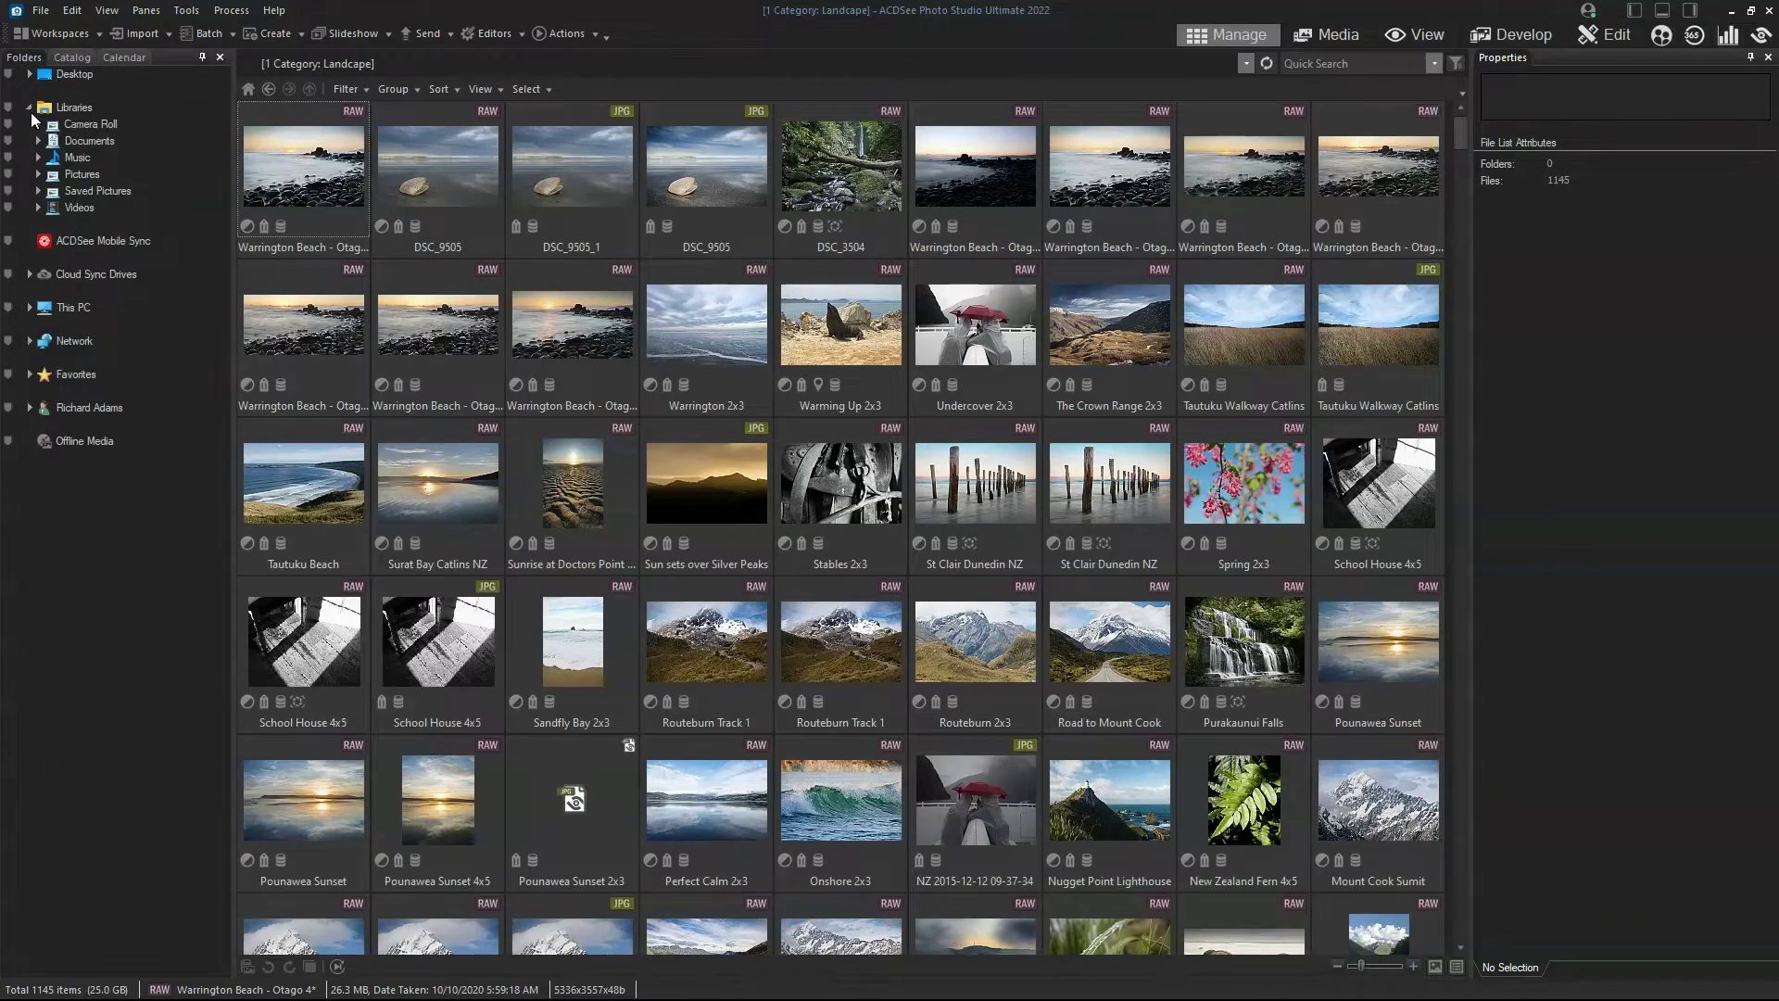
left_click(72, 188)
left_click(70, 174)
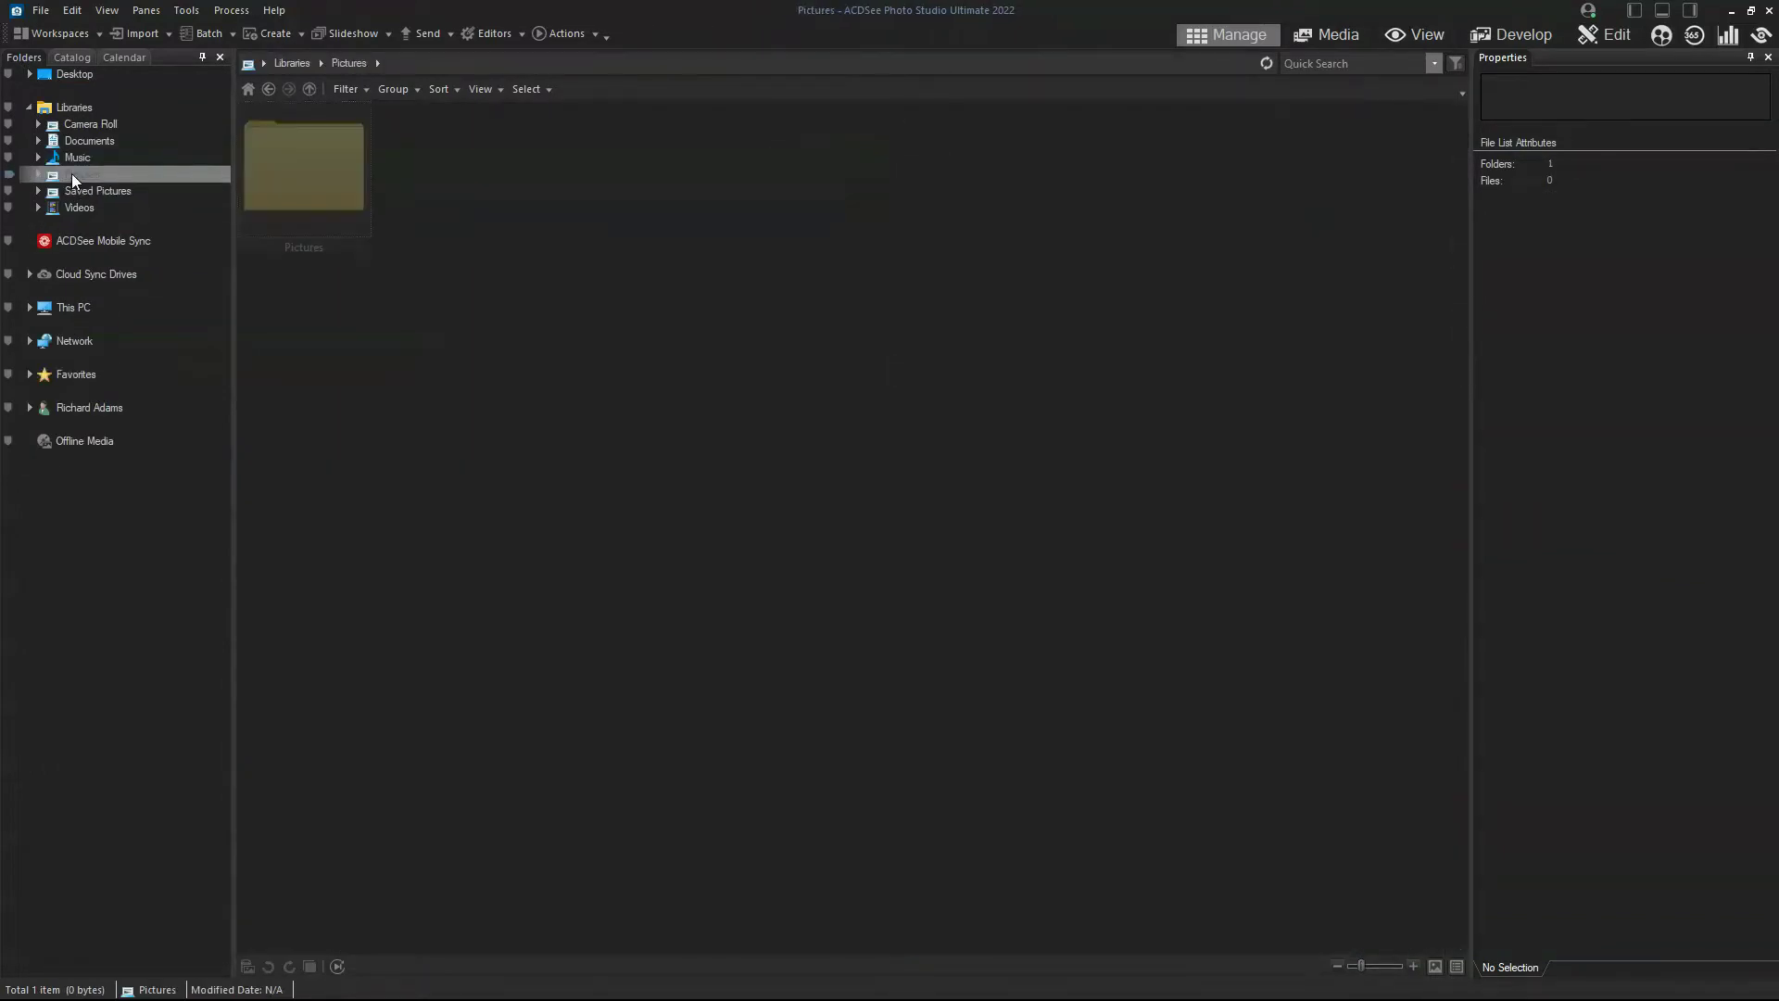
left_click(37, 175)
left_click(83, 191)
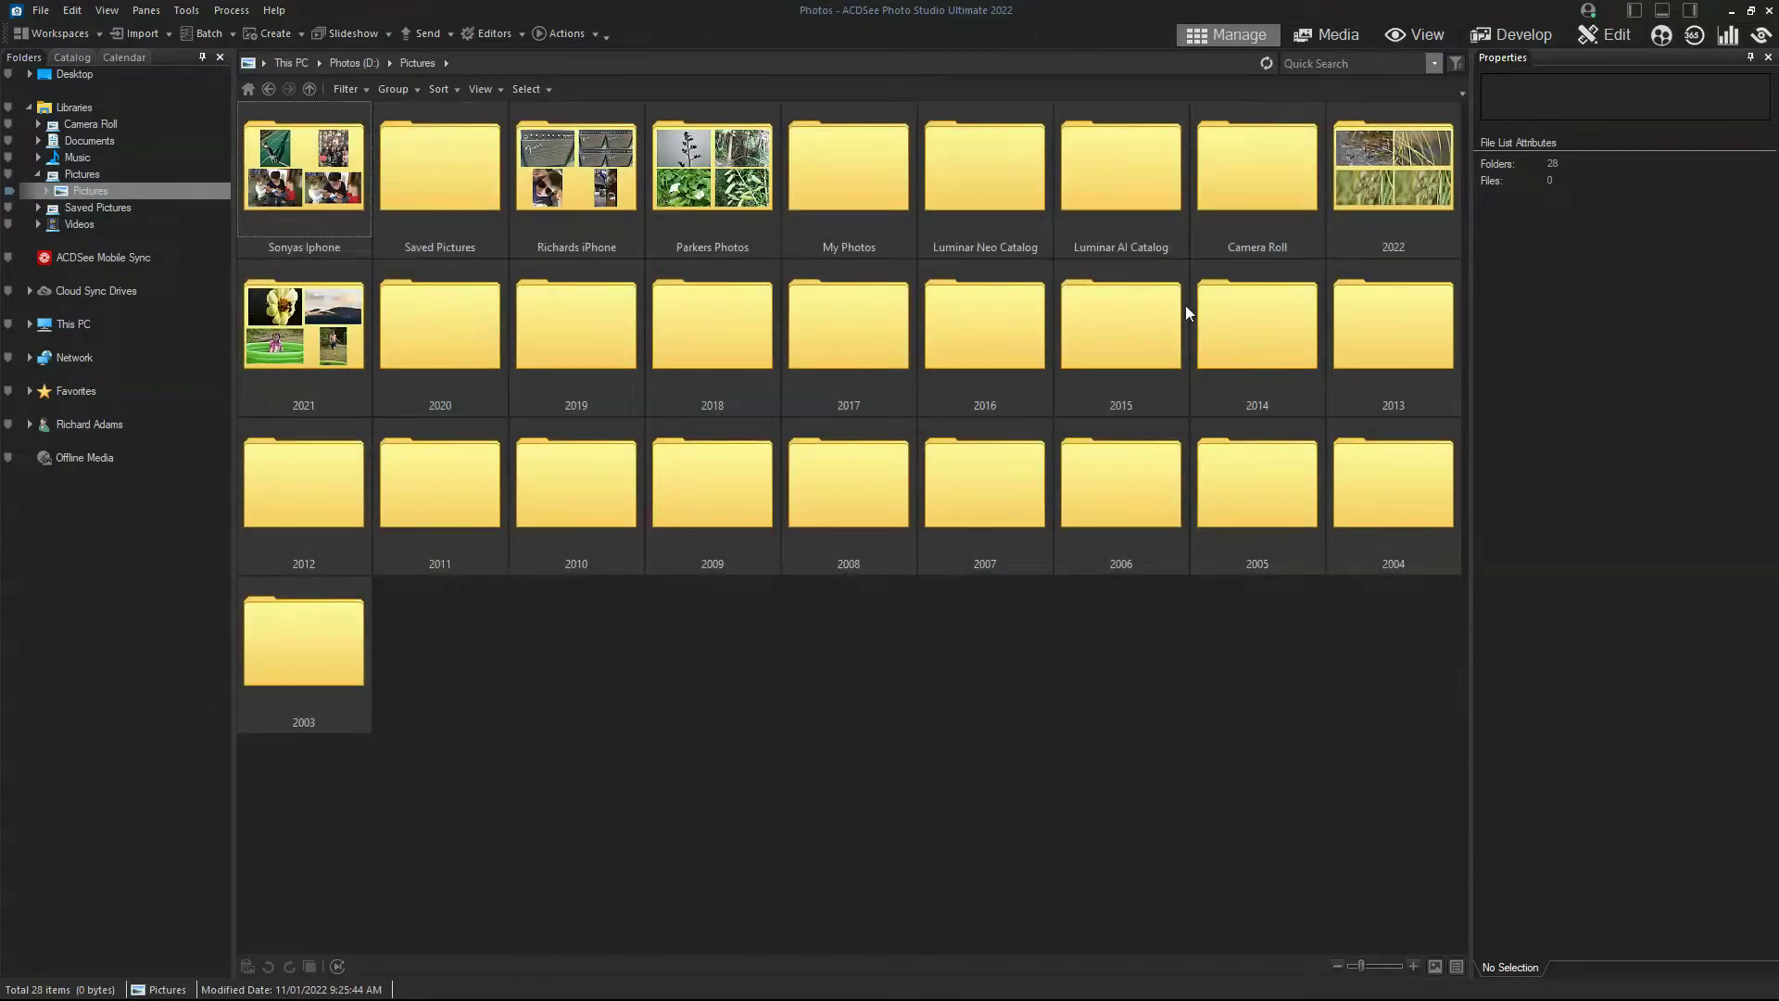
double_click(1407, 183)
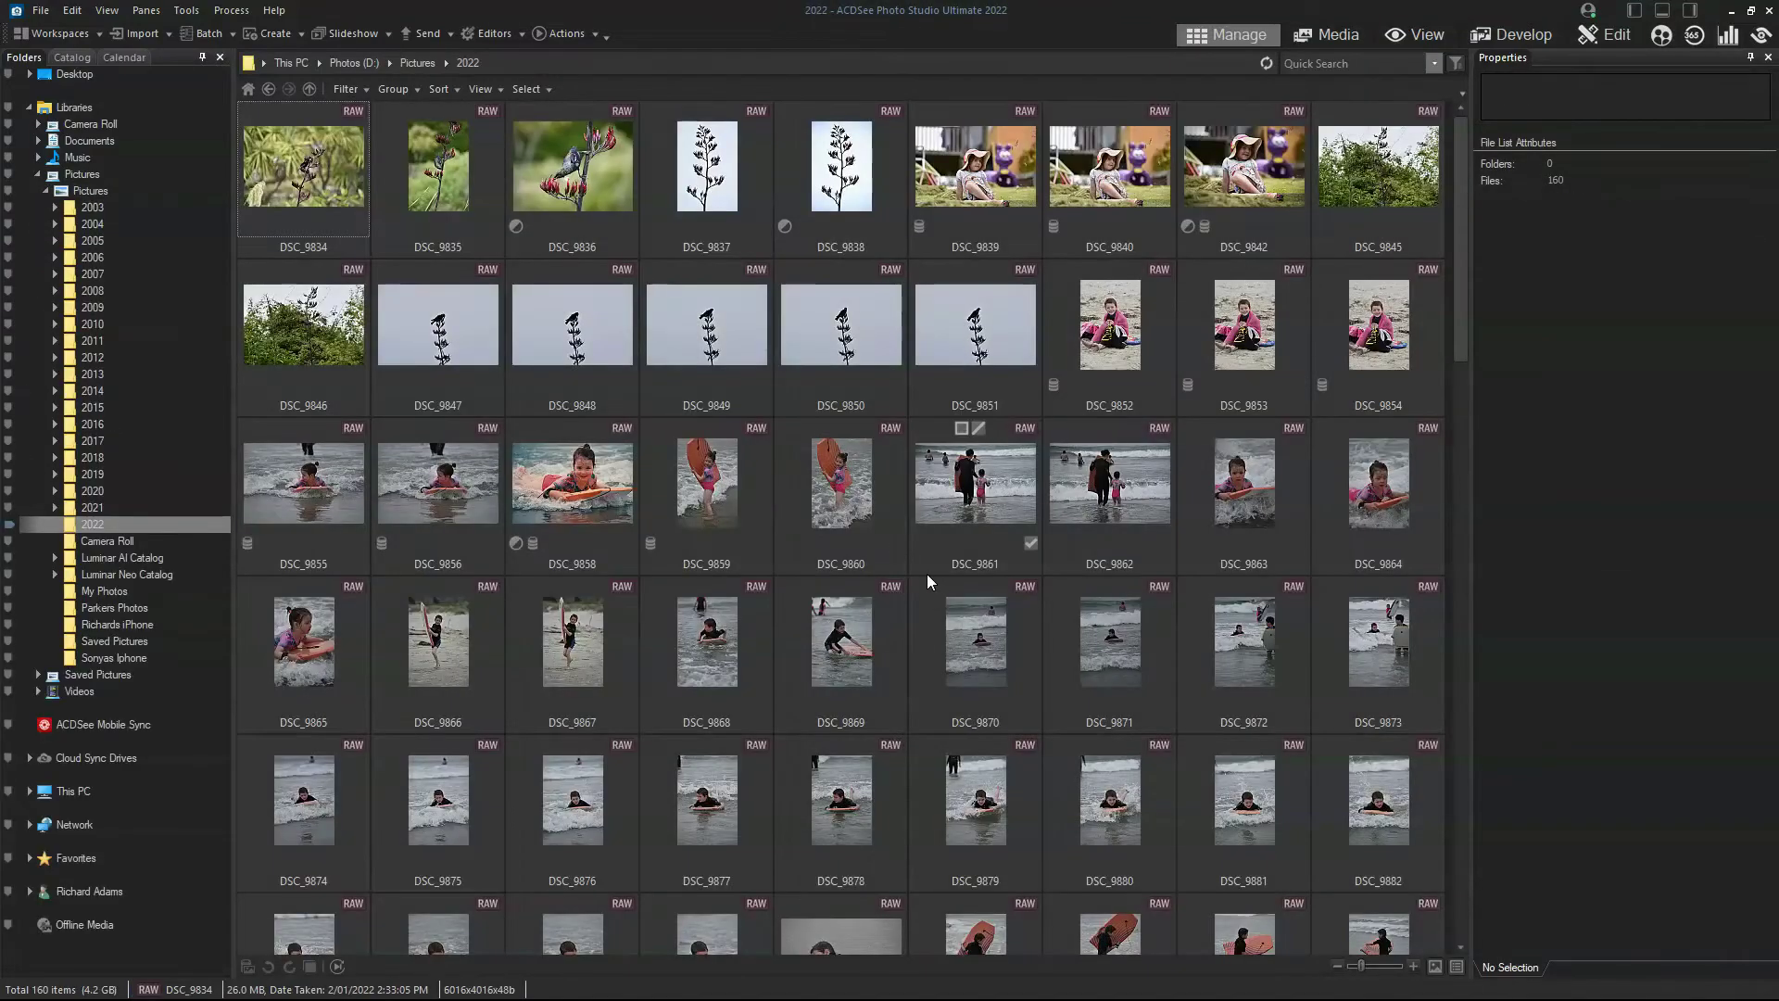
scroll(928, 579, "down", 15)
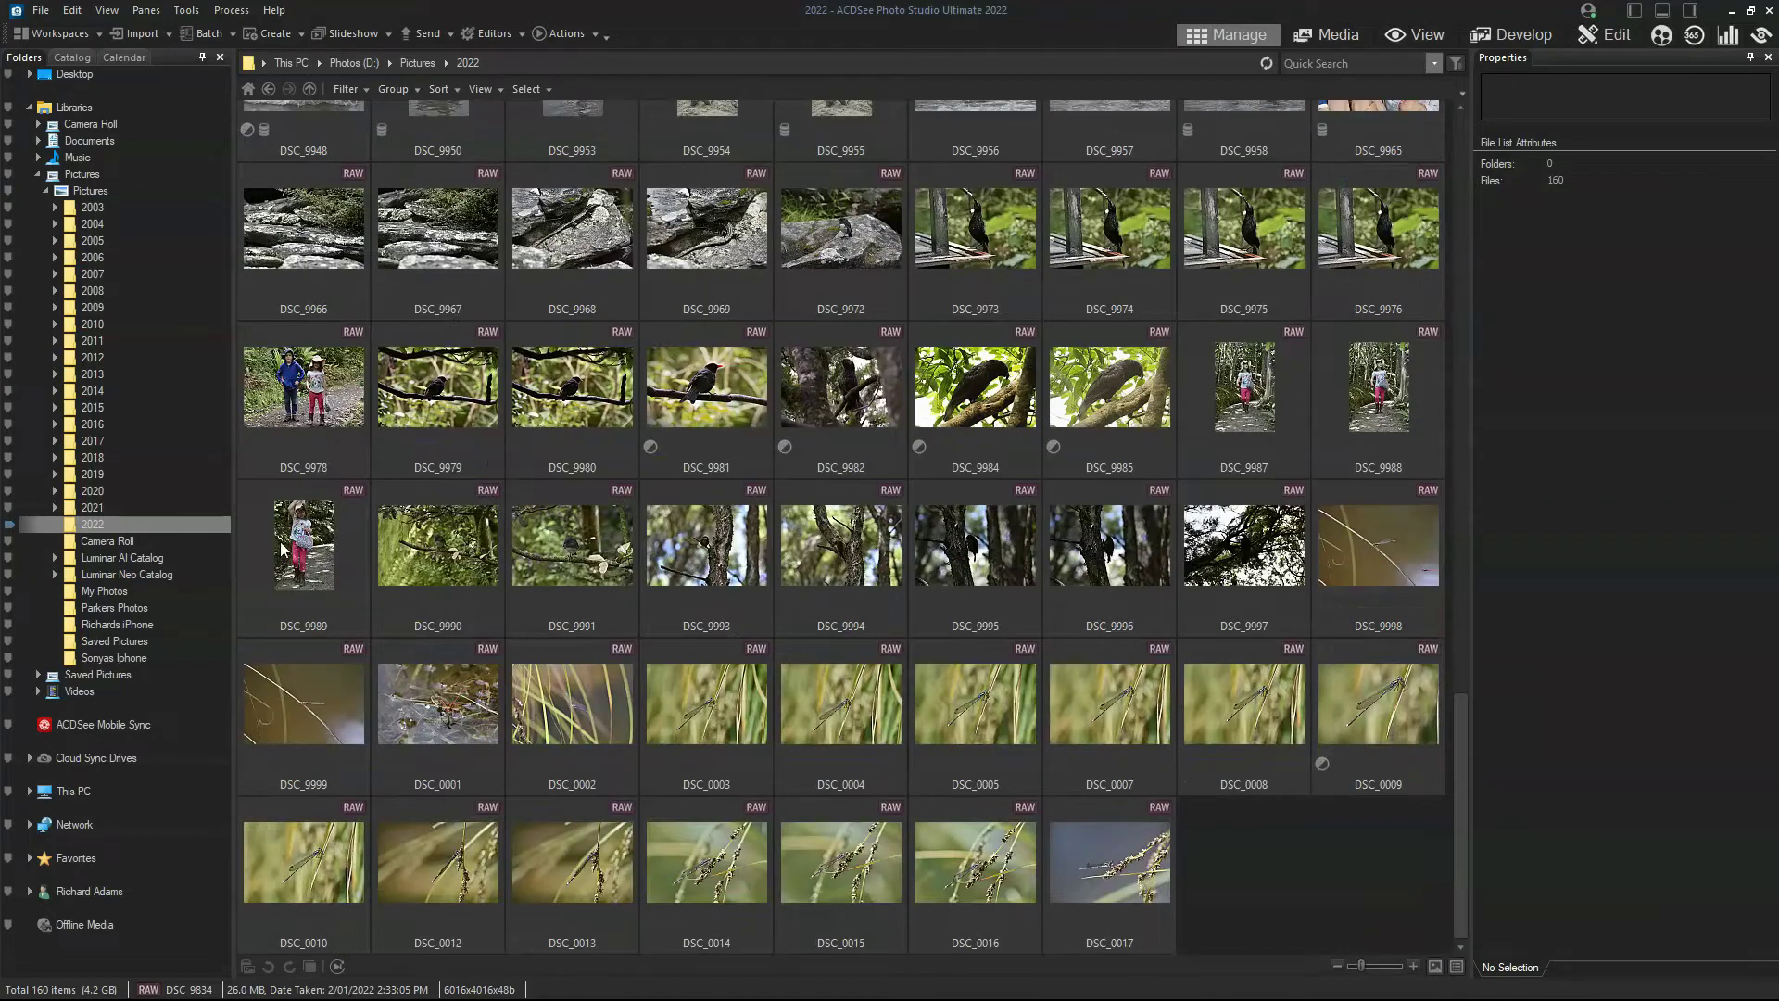
Check the 5 Dec, 4 Dec and November Sunday events, settling on 20 November's 92 sea-lion photos.
left_click(73, 57)
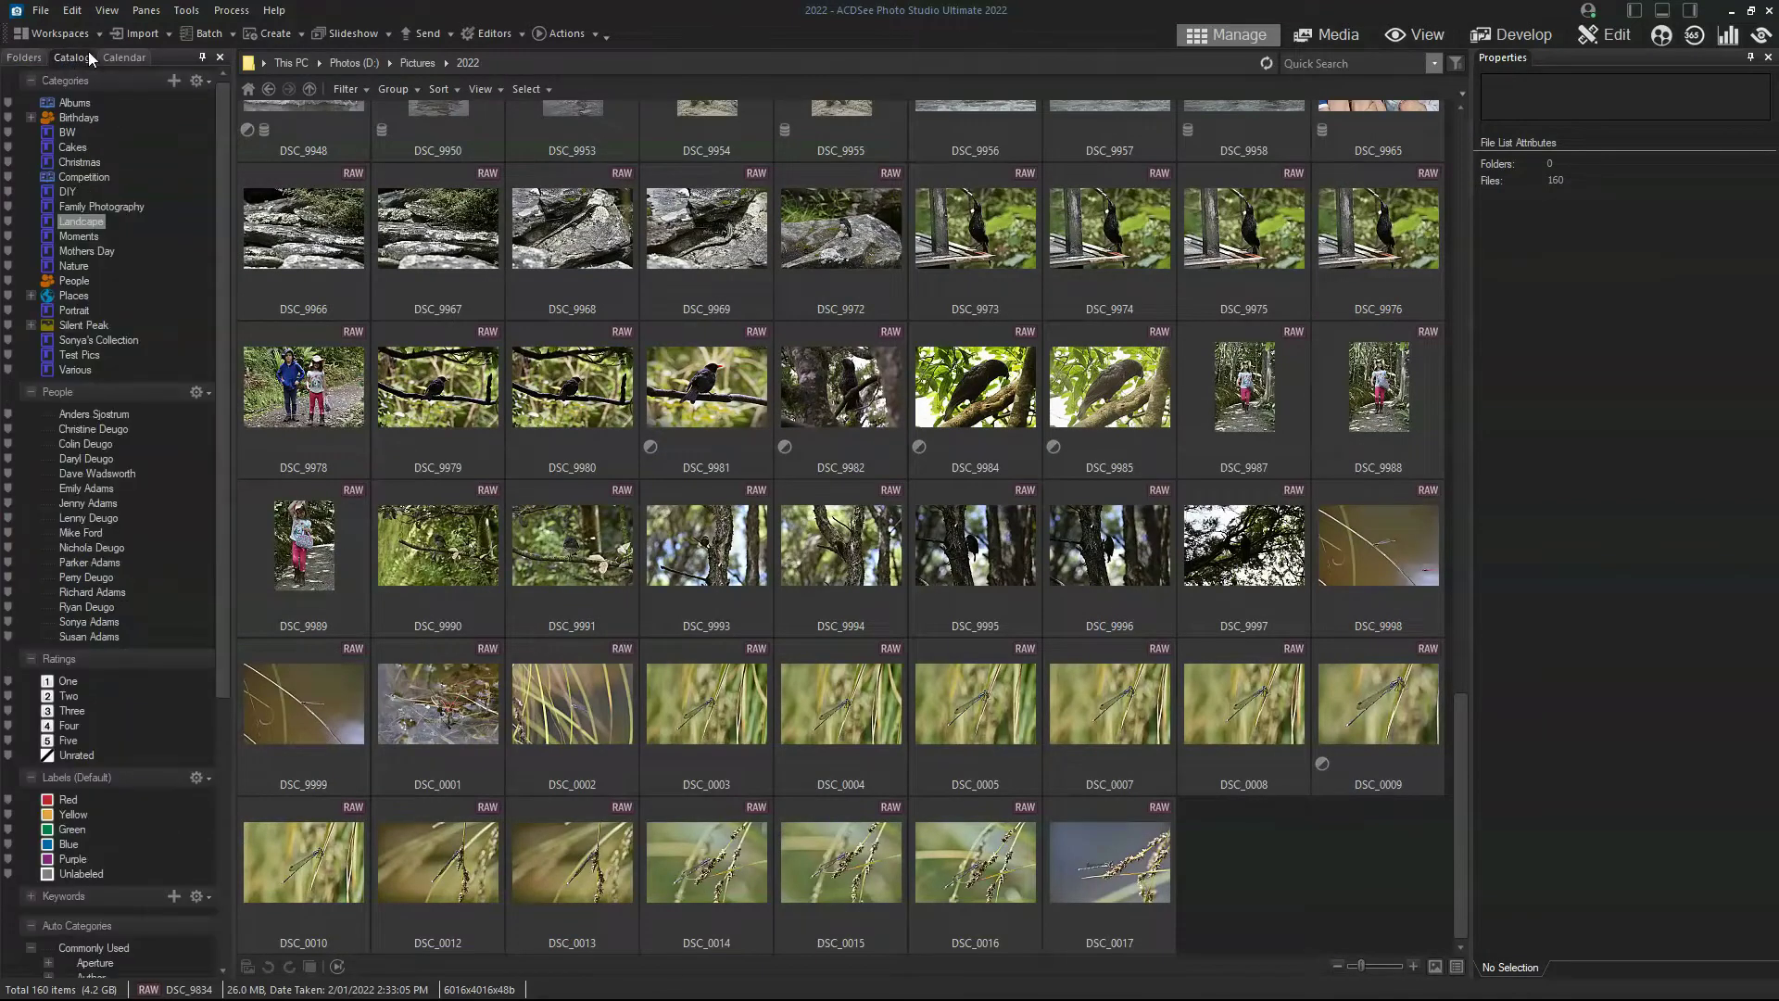
left_click(130, 57)
left_click(122, 462)
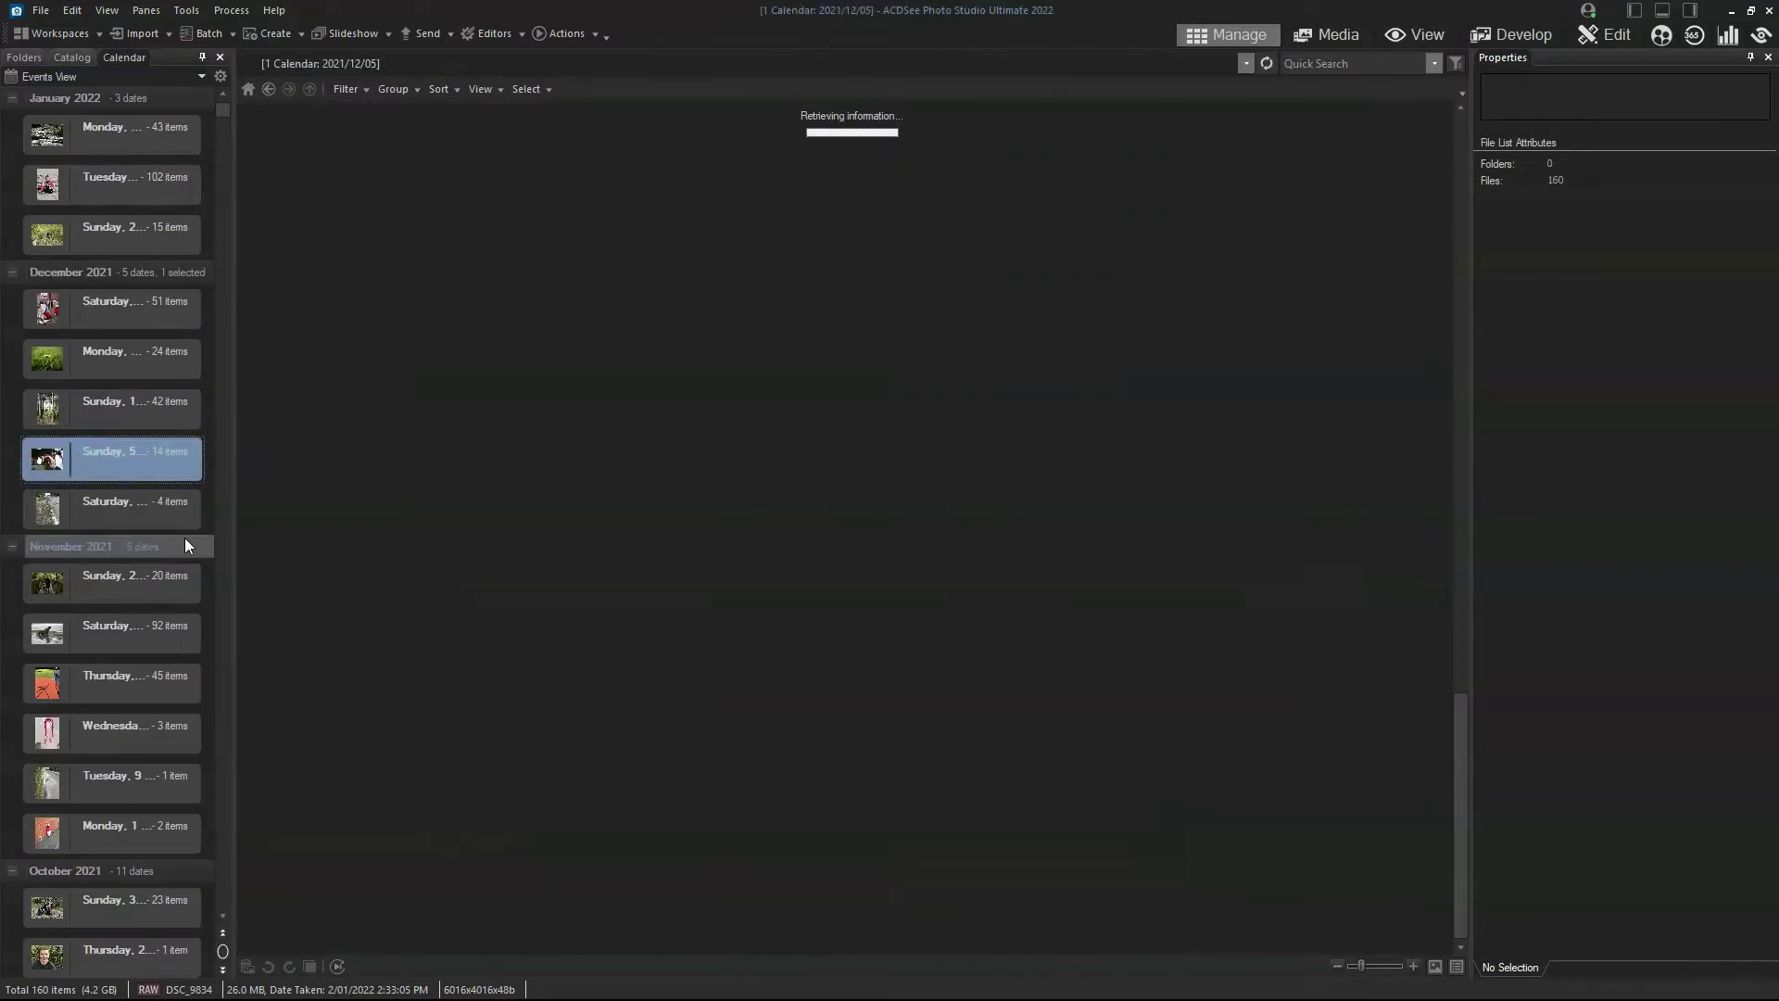
left_click(154, 517)
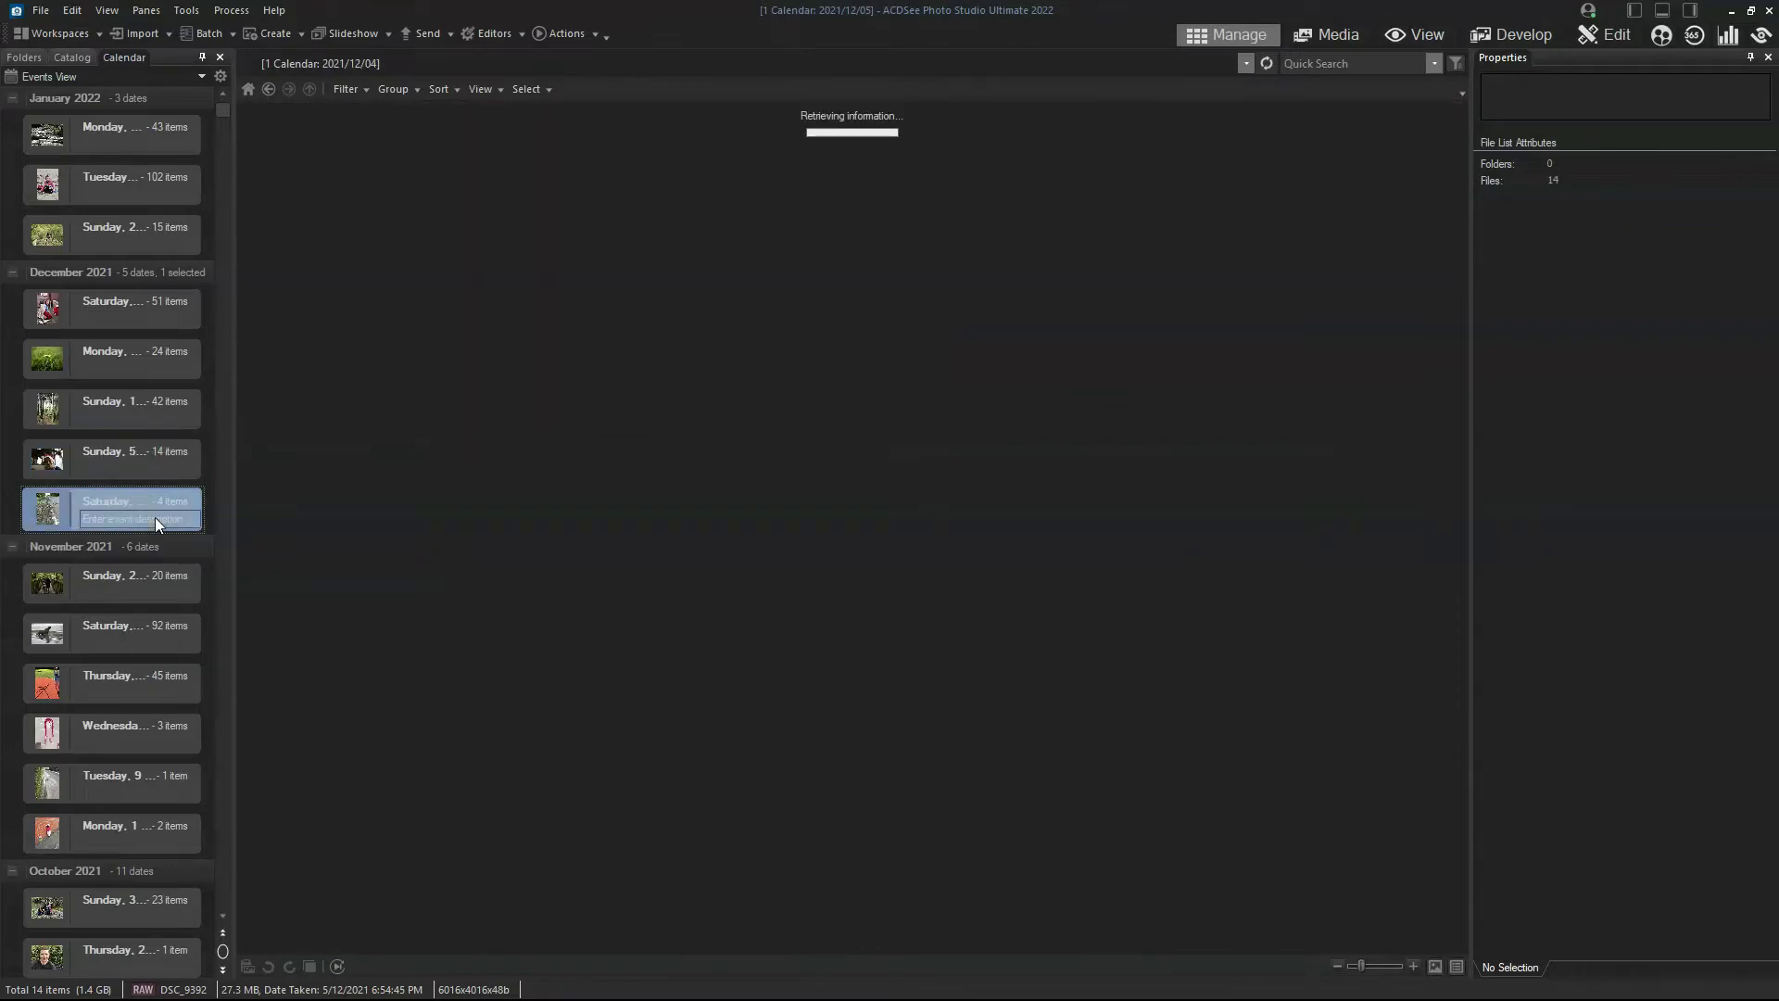
left_click(135, 598)
left_click(132, 653)
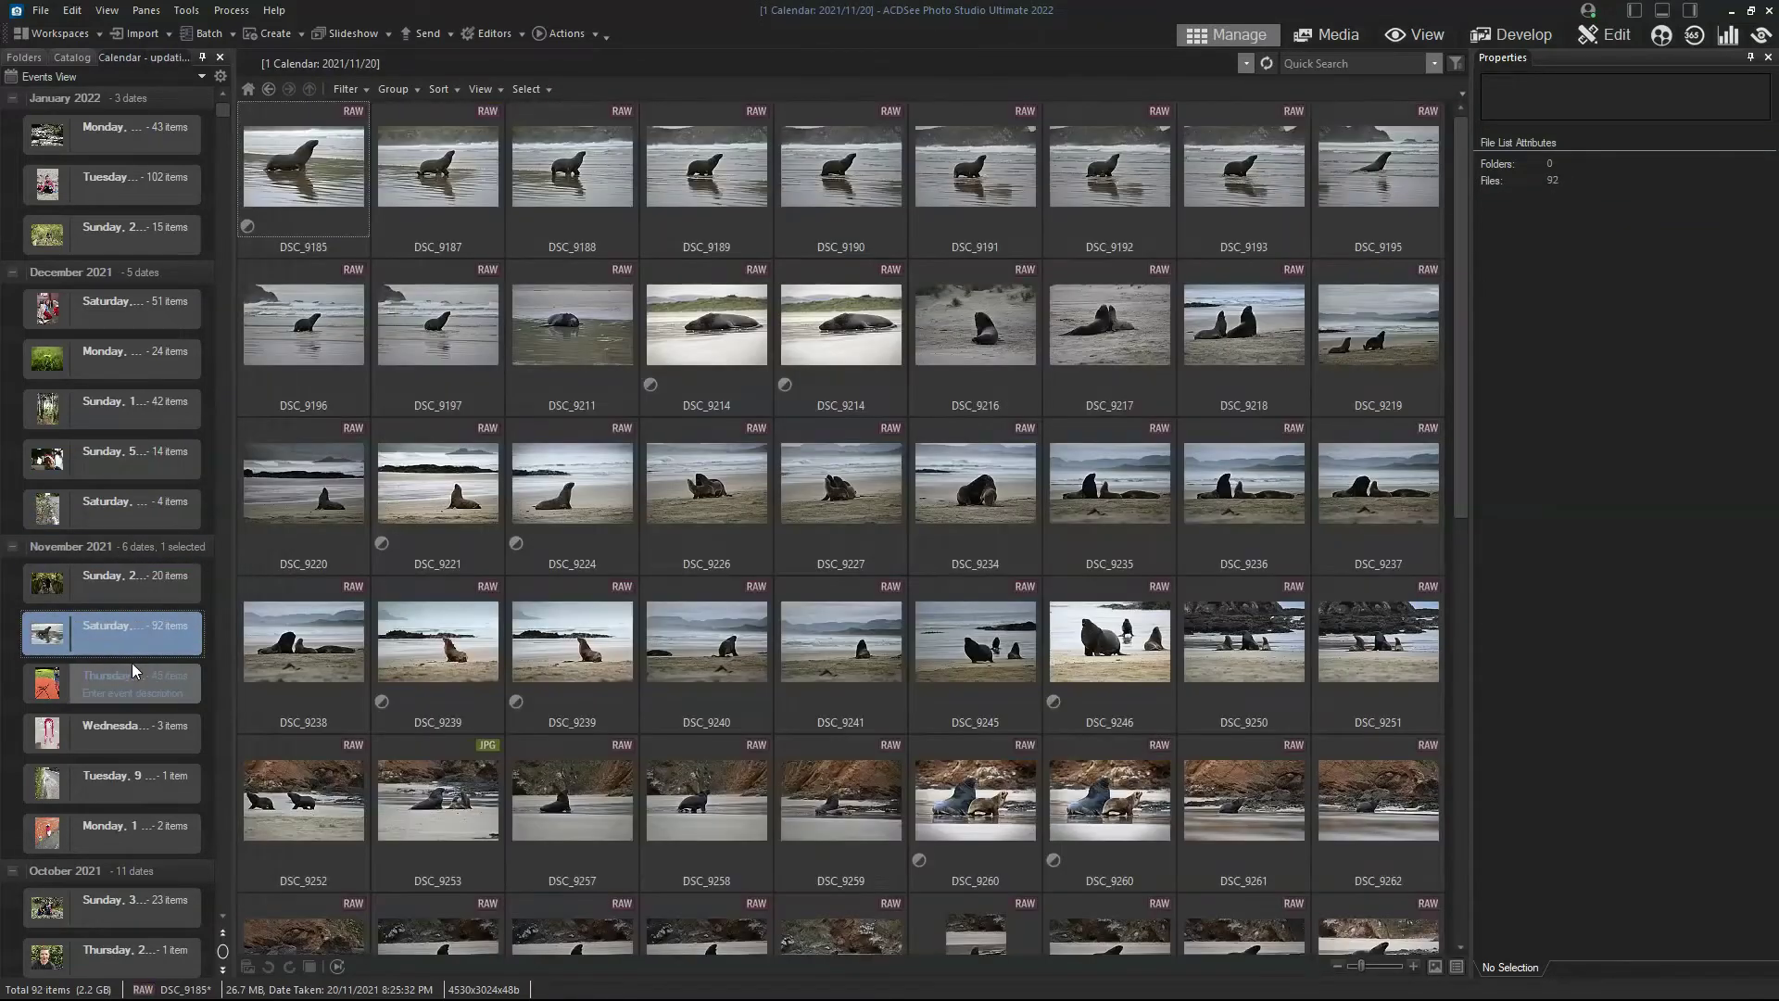
left_click(66, 56)
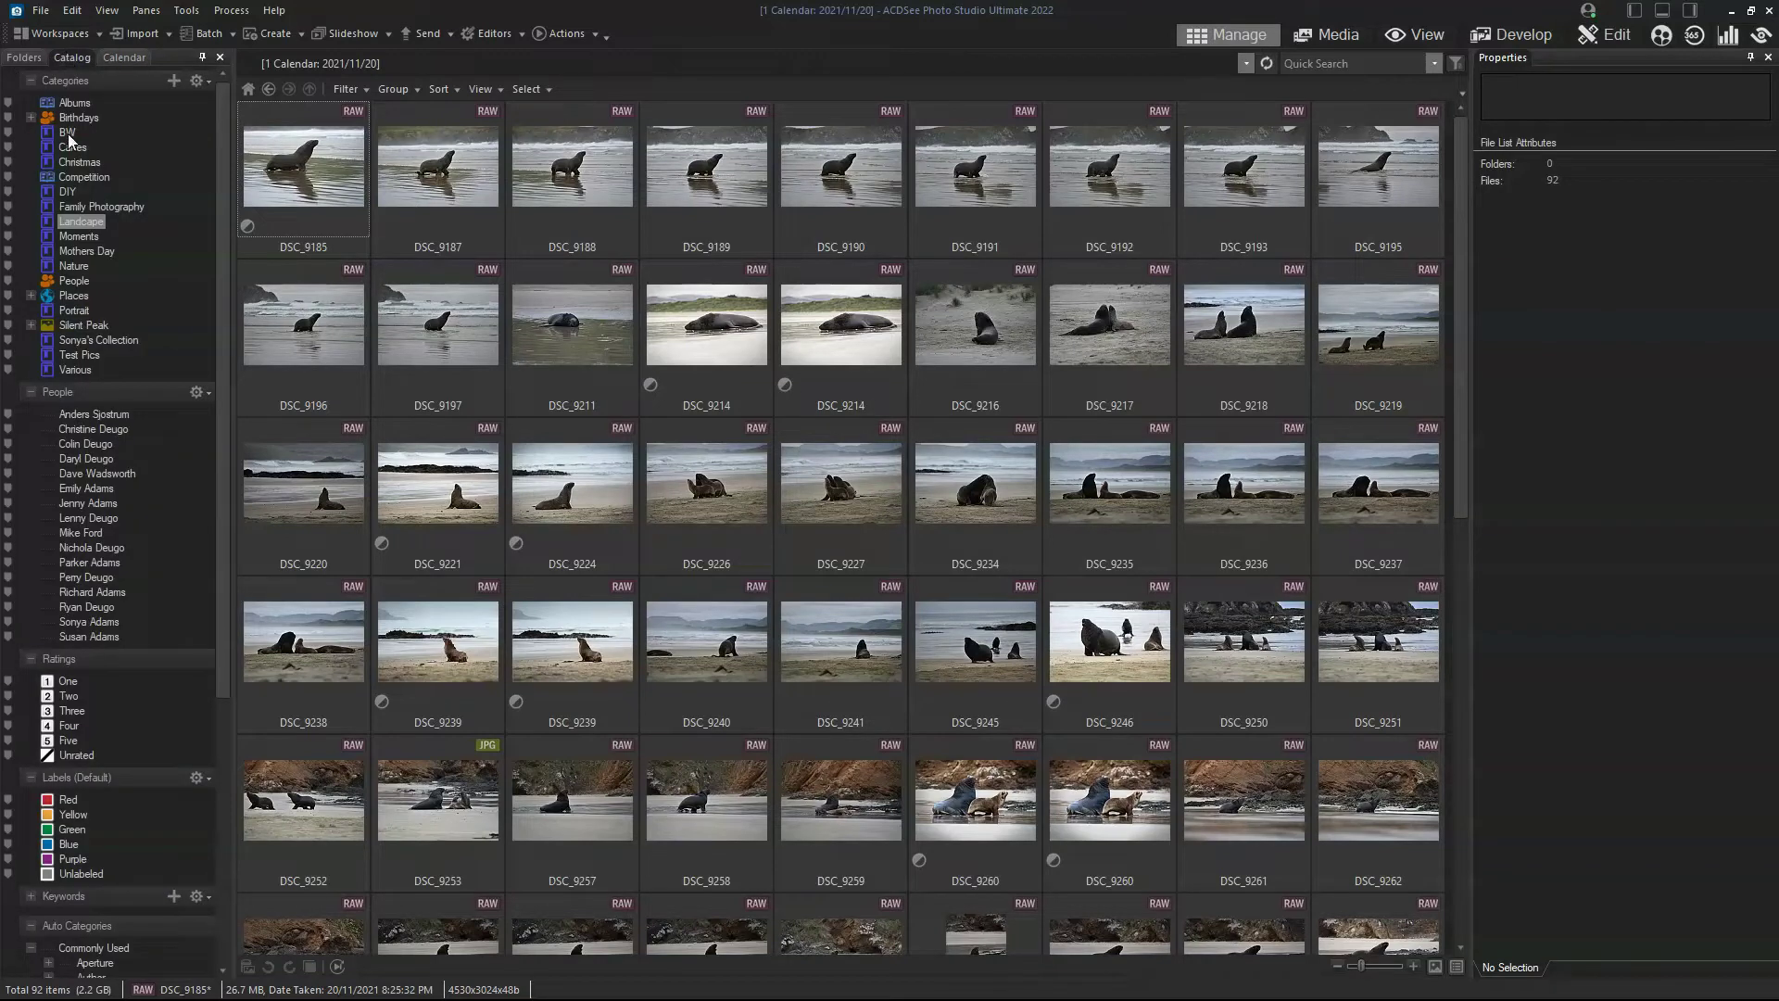
Show the Landcape category's 1145 photos and select Sunrise at Doctors Point 2x3.
scroll(187, 608, "down", 3)
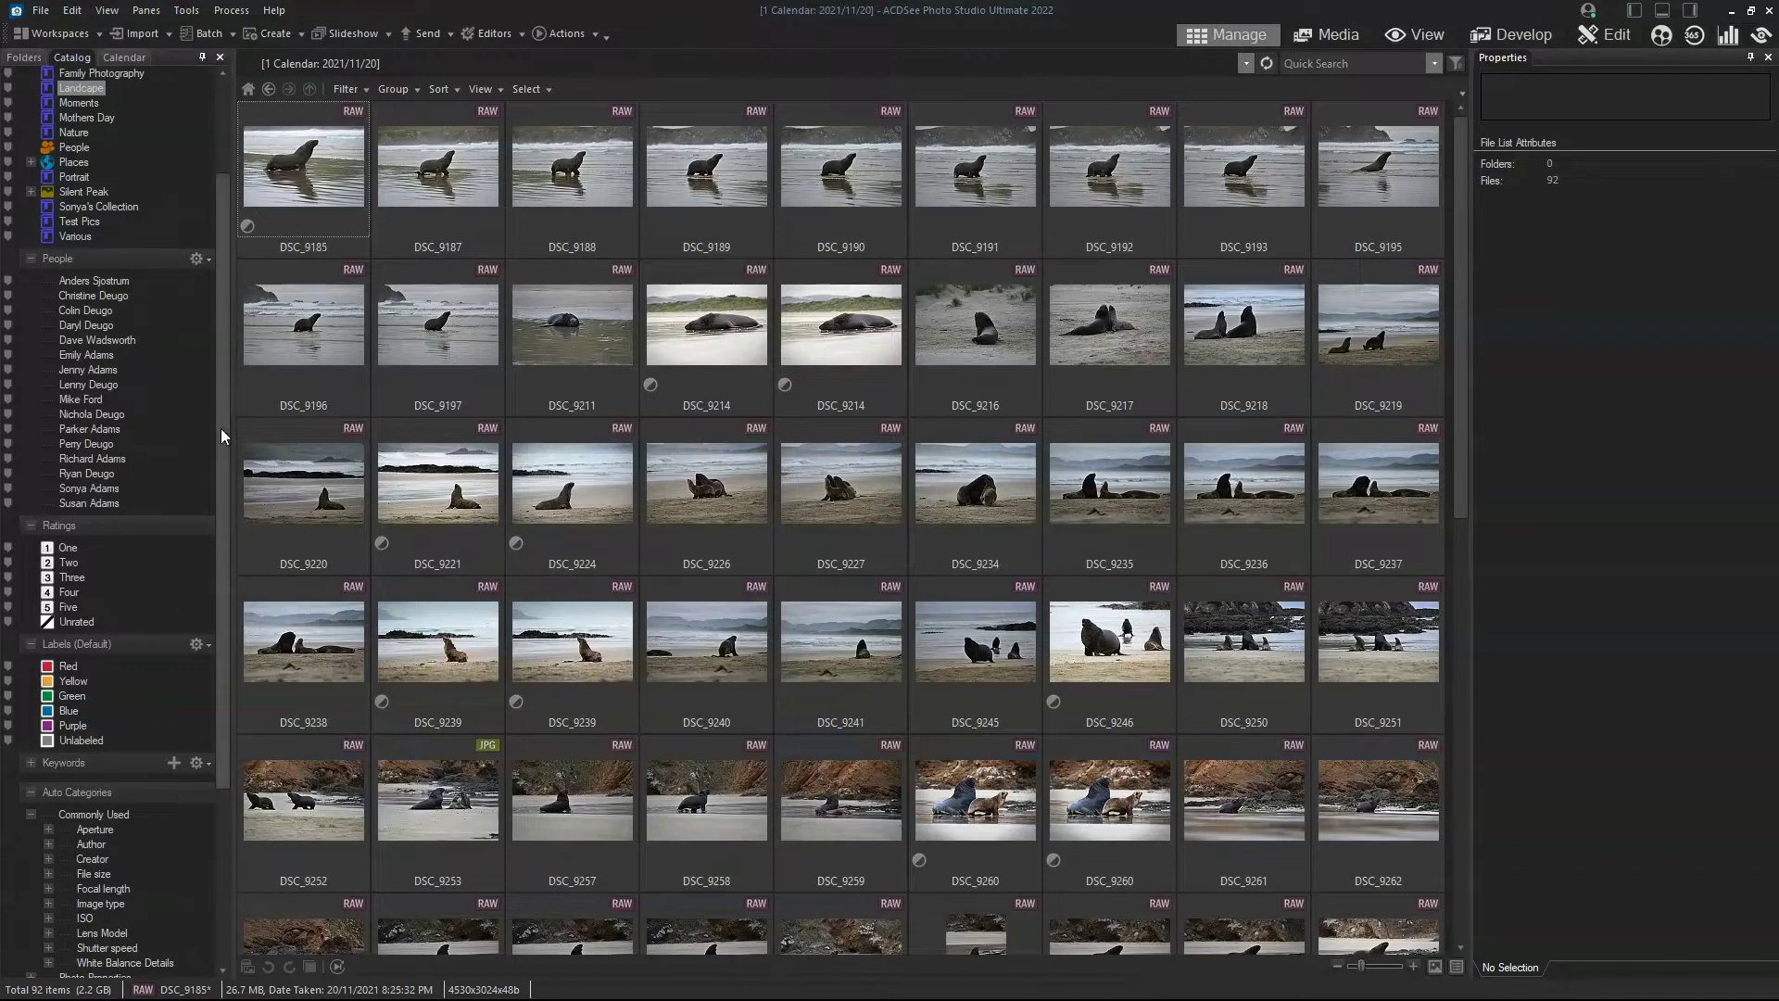
left_click(79, 87)
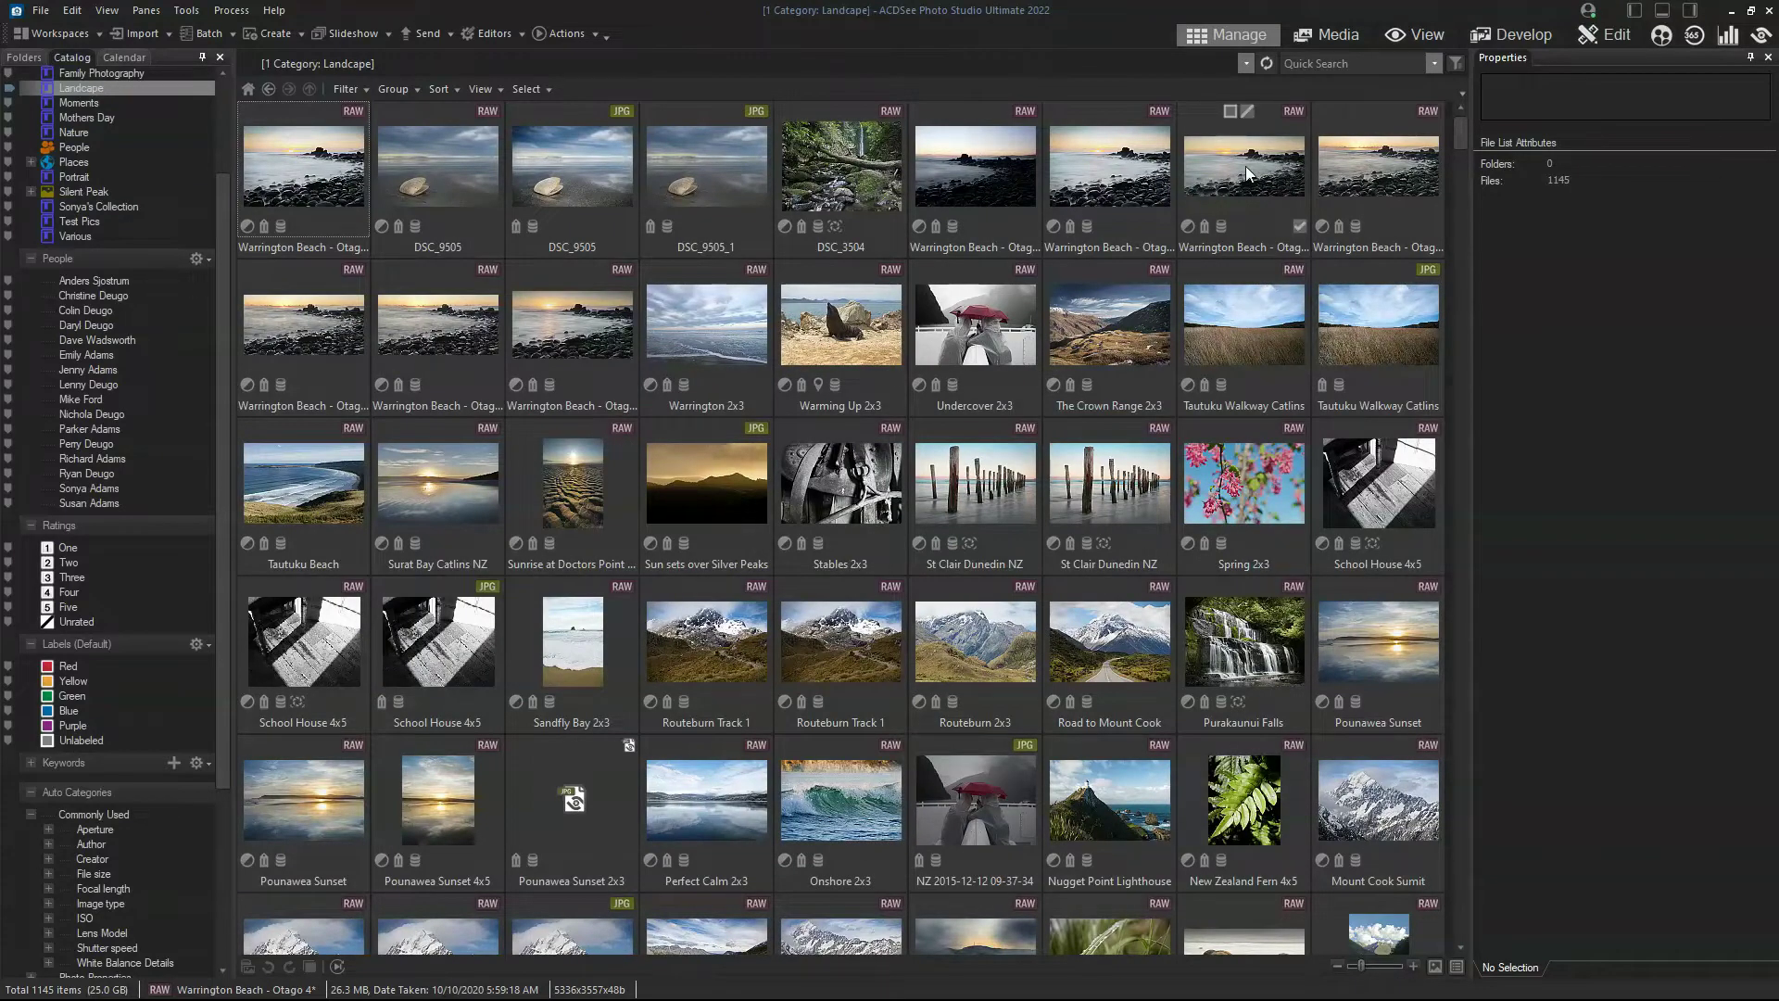
left_click(579, 491)
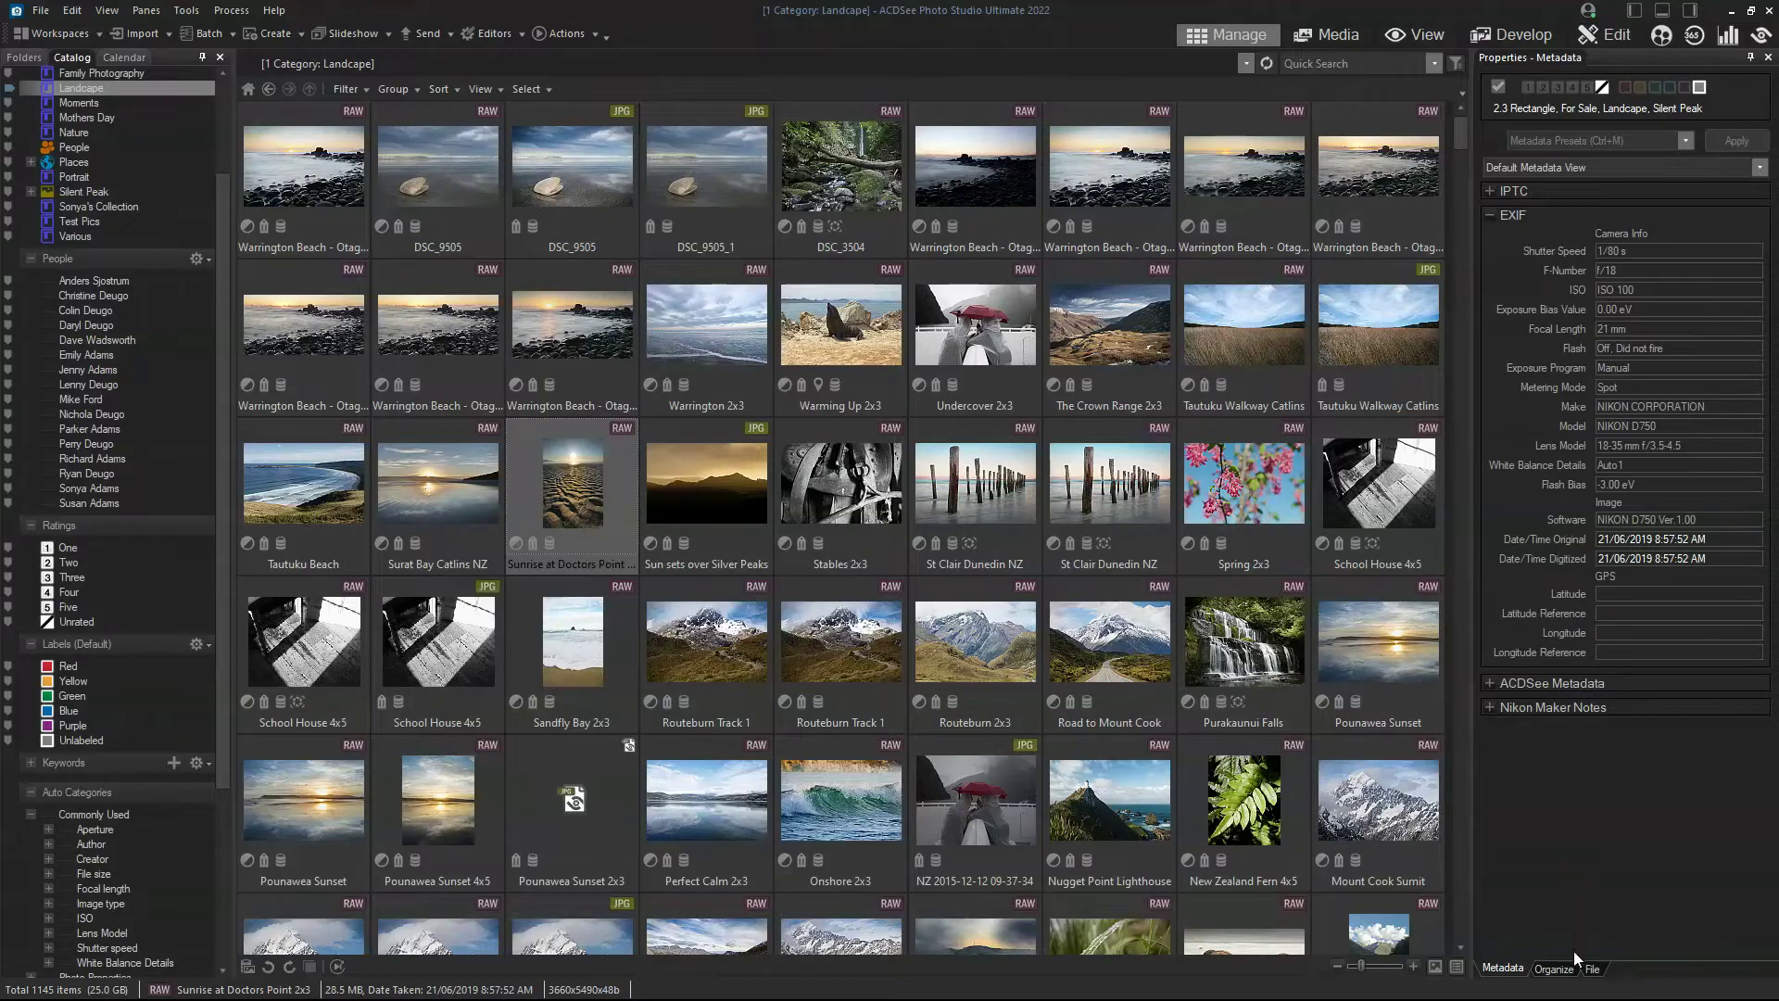
Check the photo's categories, then its file details: a 28.5 MB NEF at 3660 x 5490 pixels.
left_click(1555, 969)
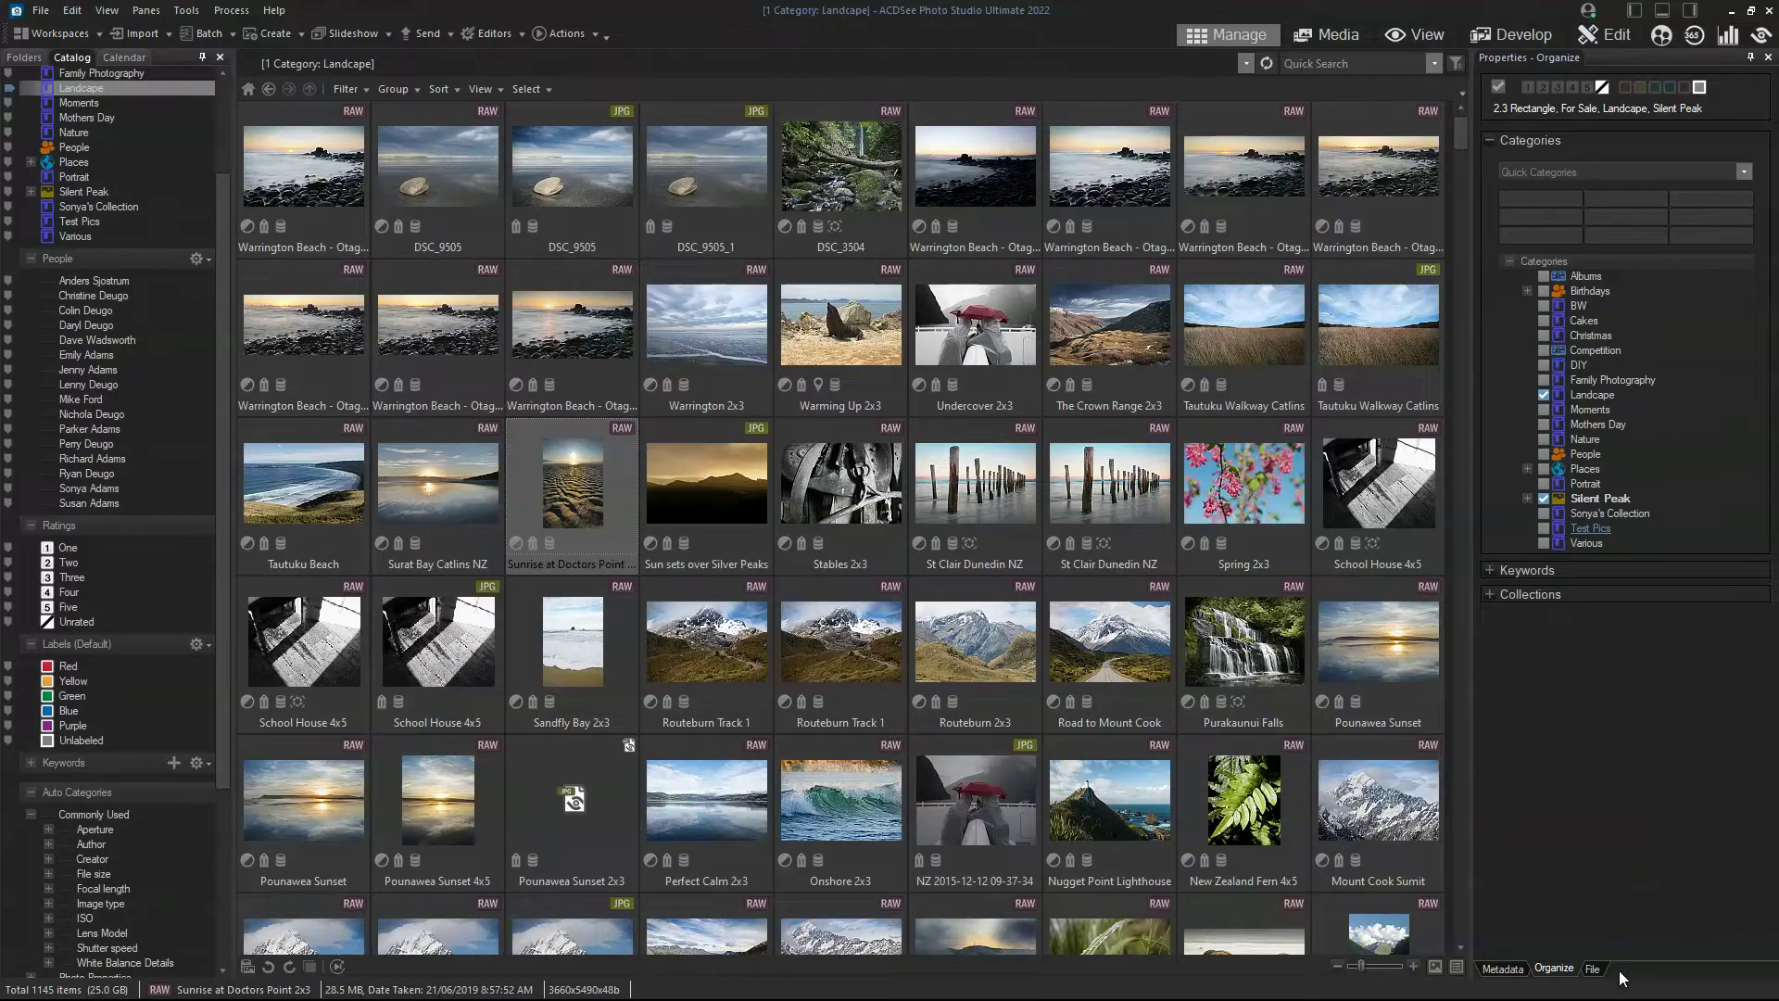
left_click(1593, 968)
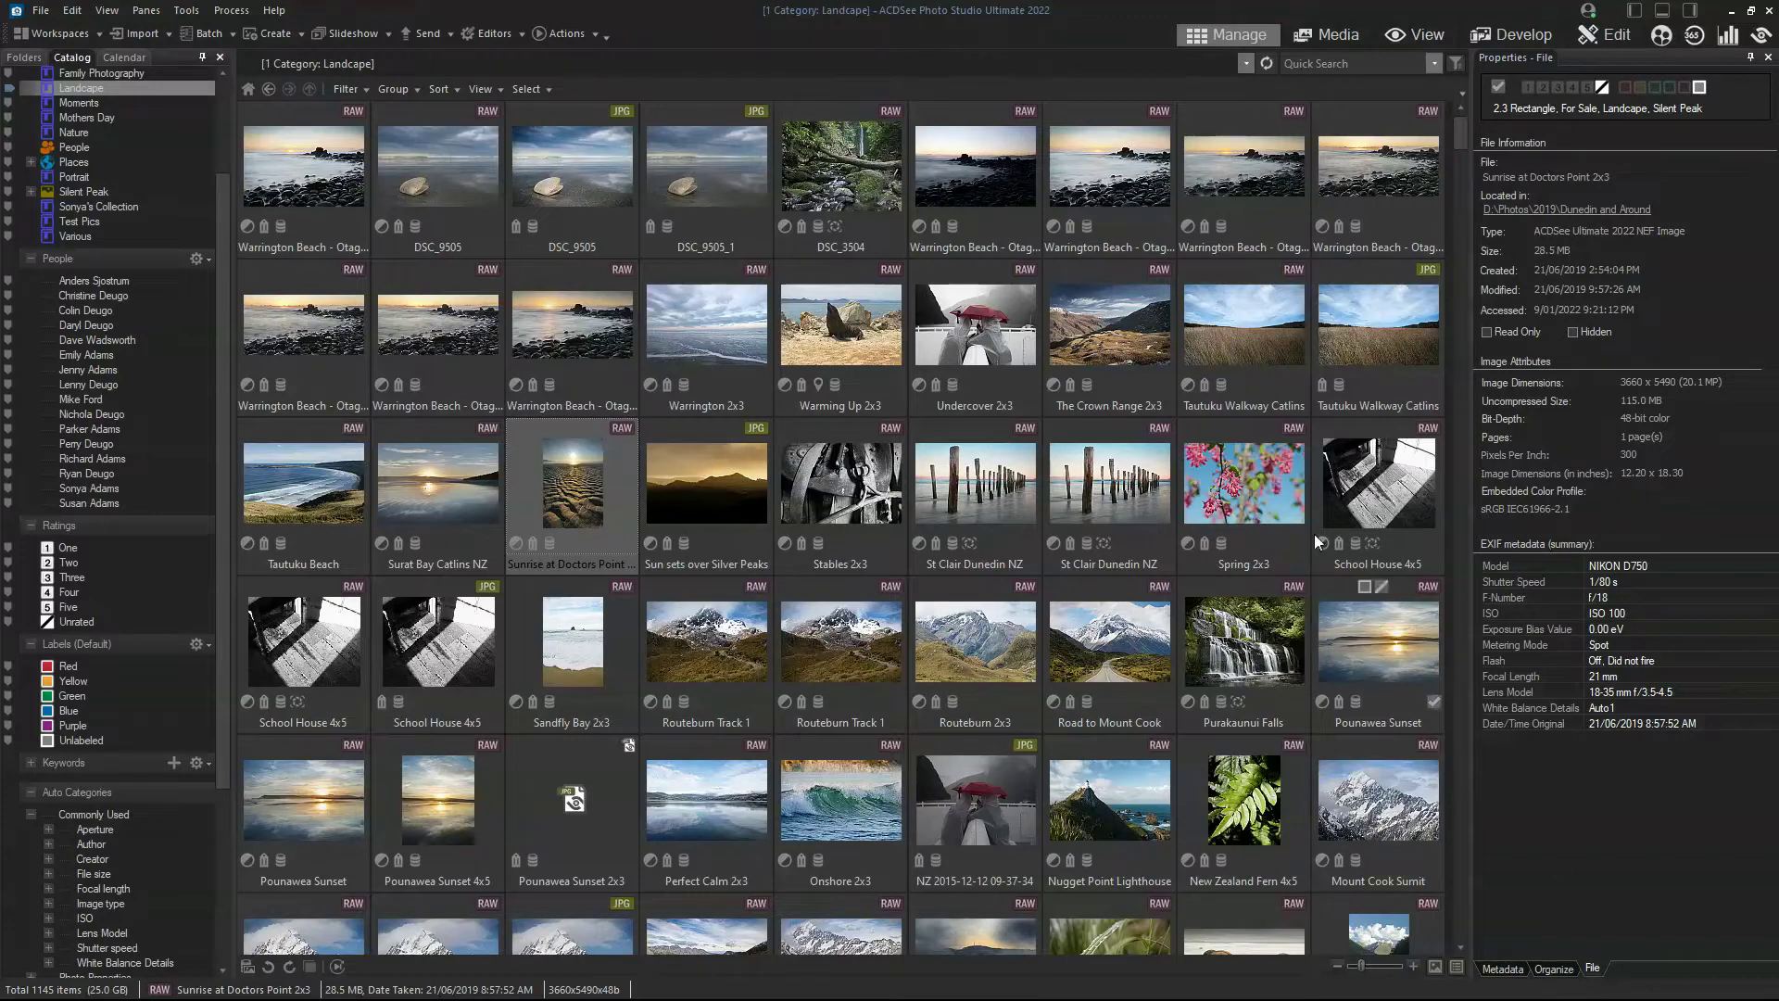
View Sunrise at Doctors Point 2x3 full size and step forward through Stables 2x3 and St Clair Dunedin NZ.
double_click(557, 478)
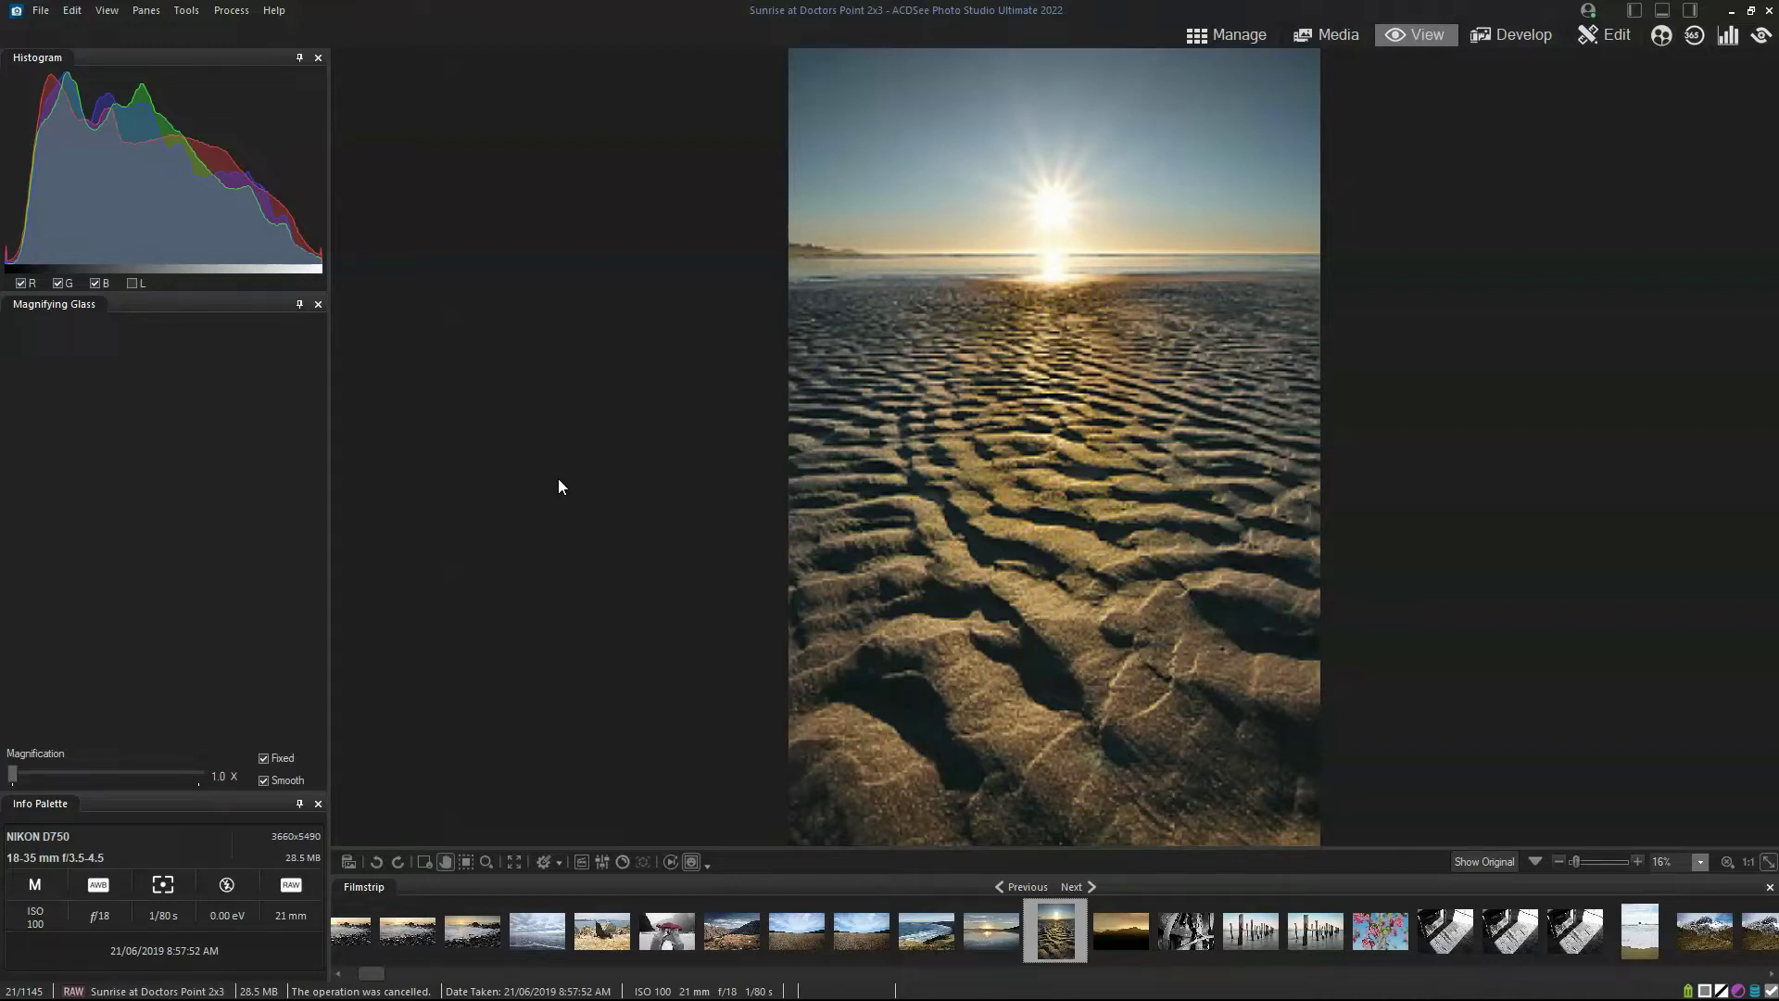
left_click(1132, 945)
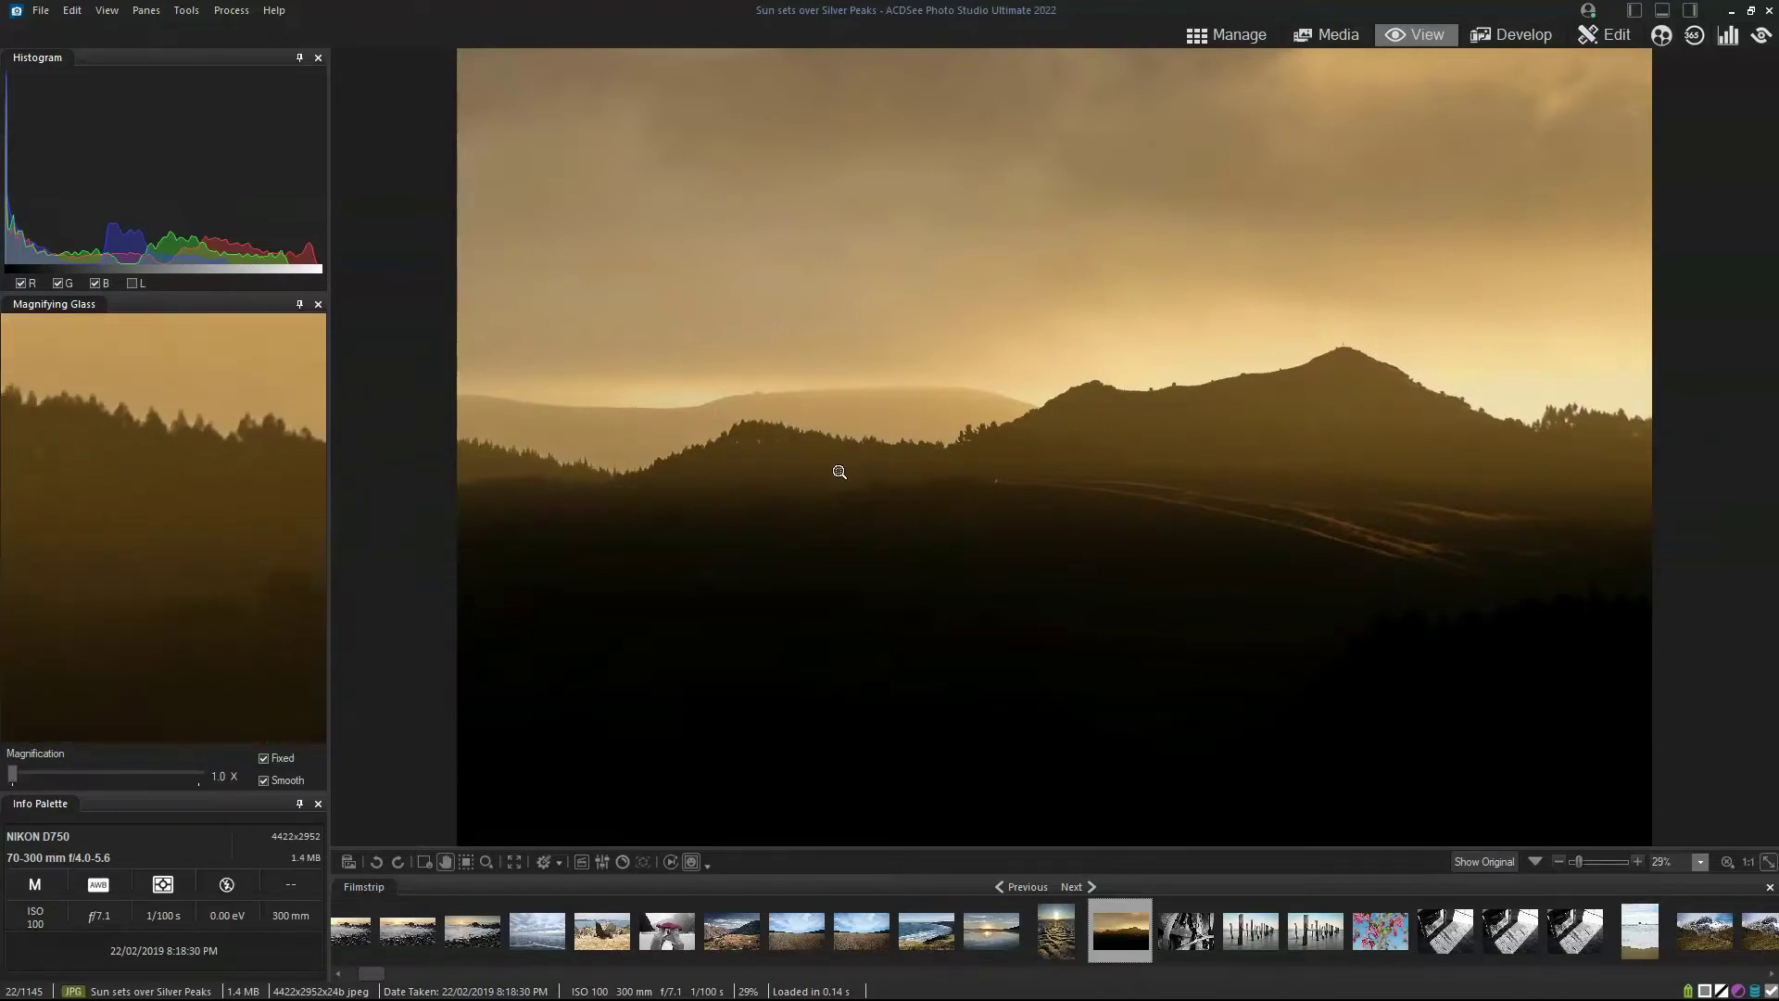
left_click(1083, 888)
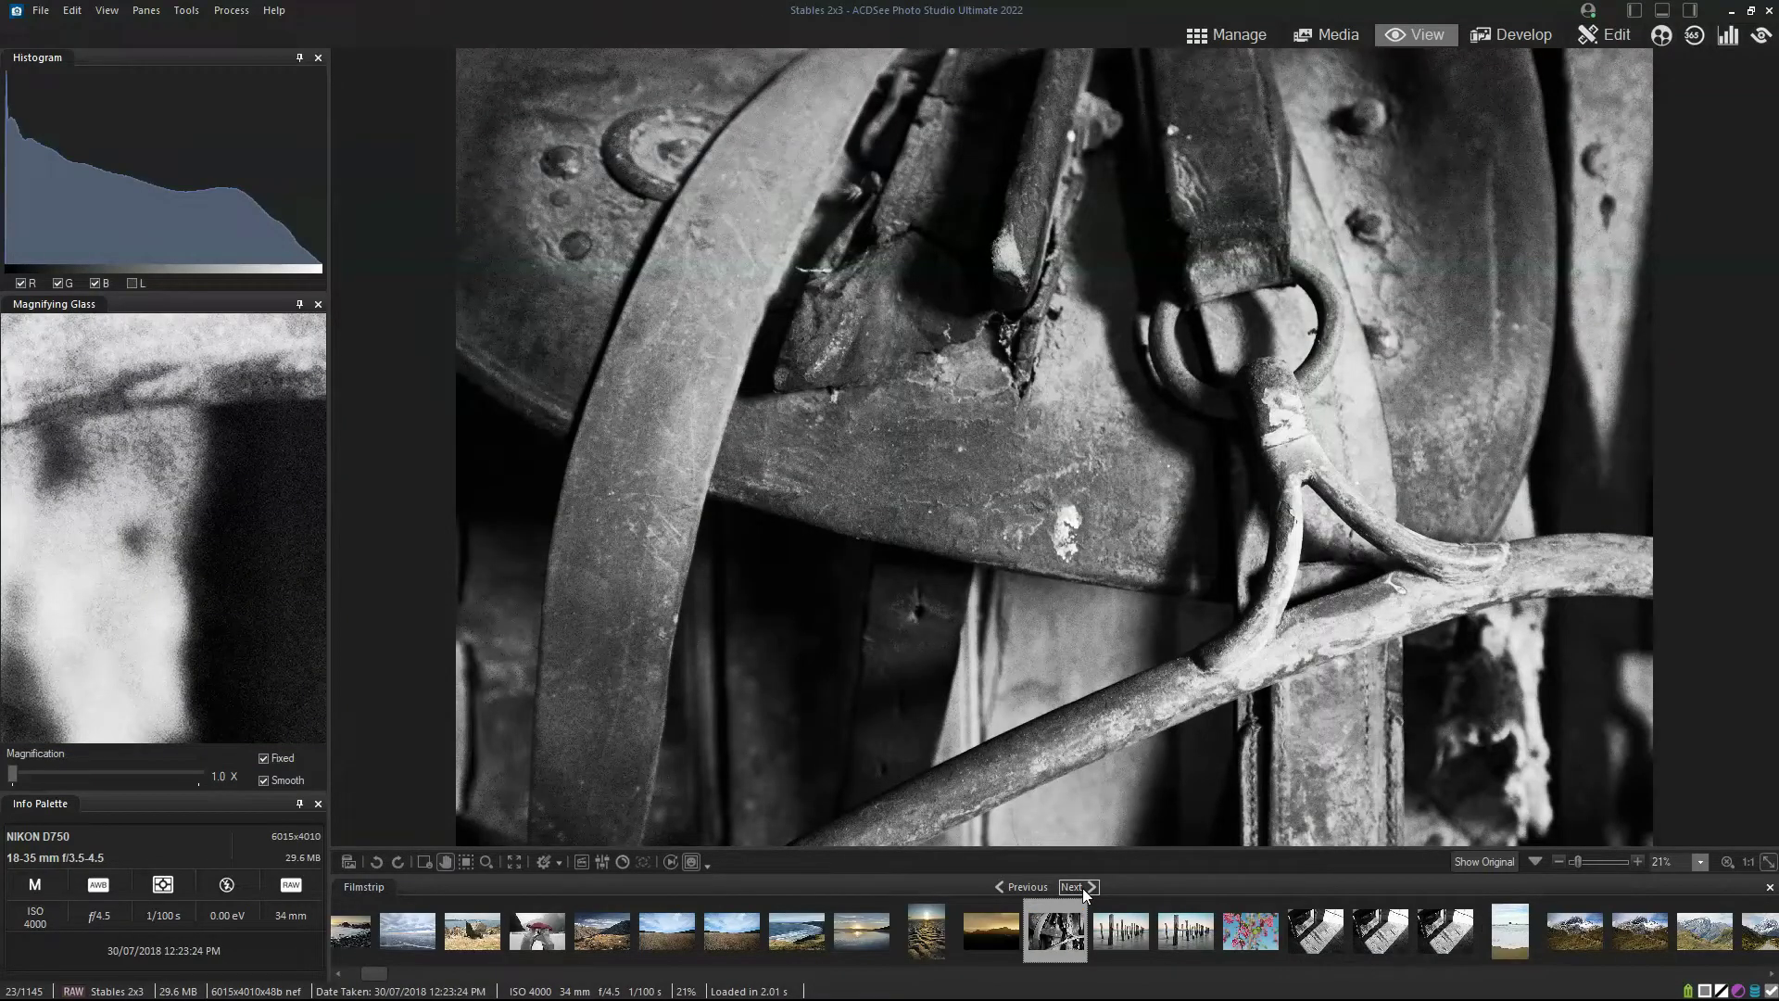
left_click(1082, 888)
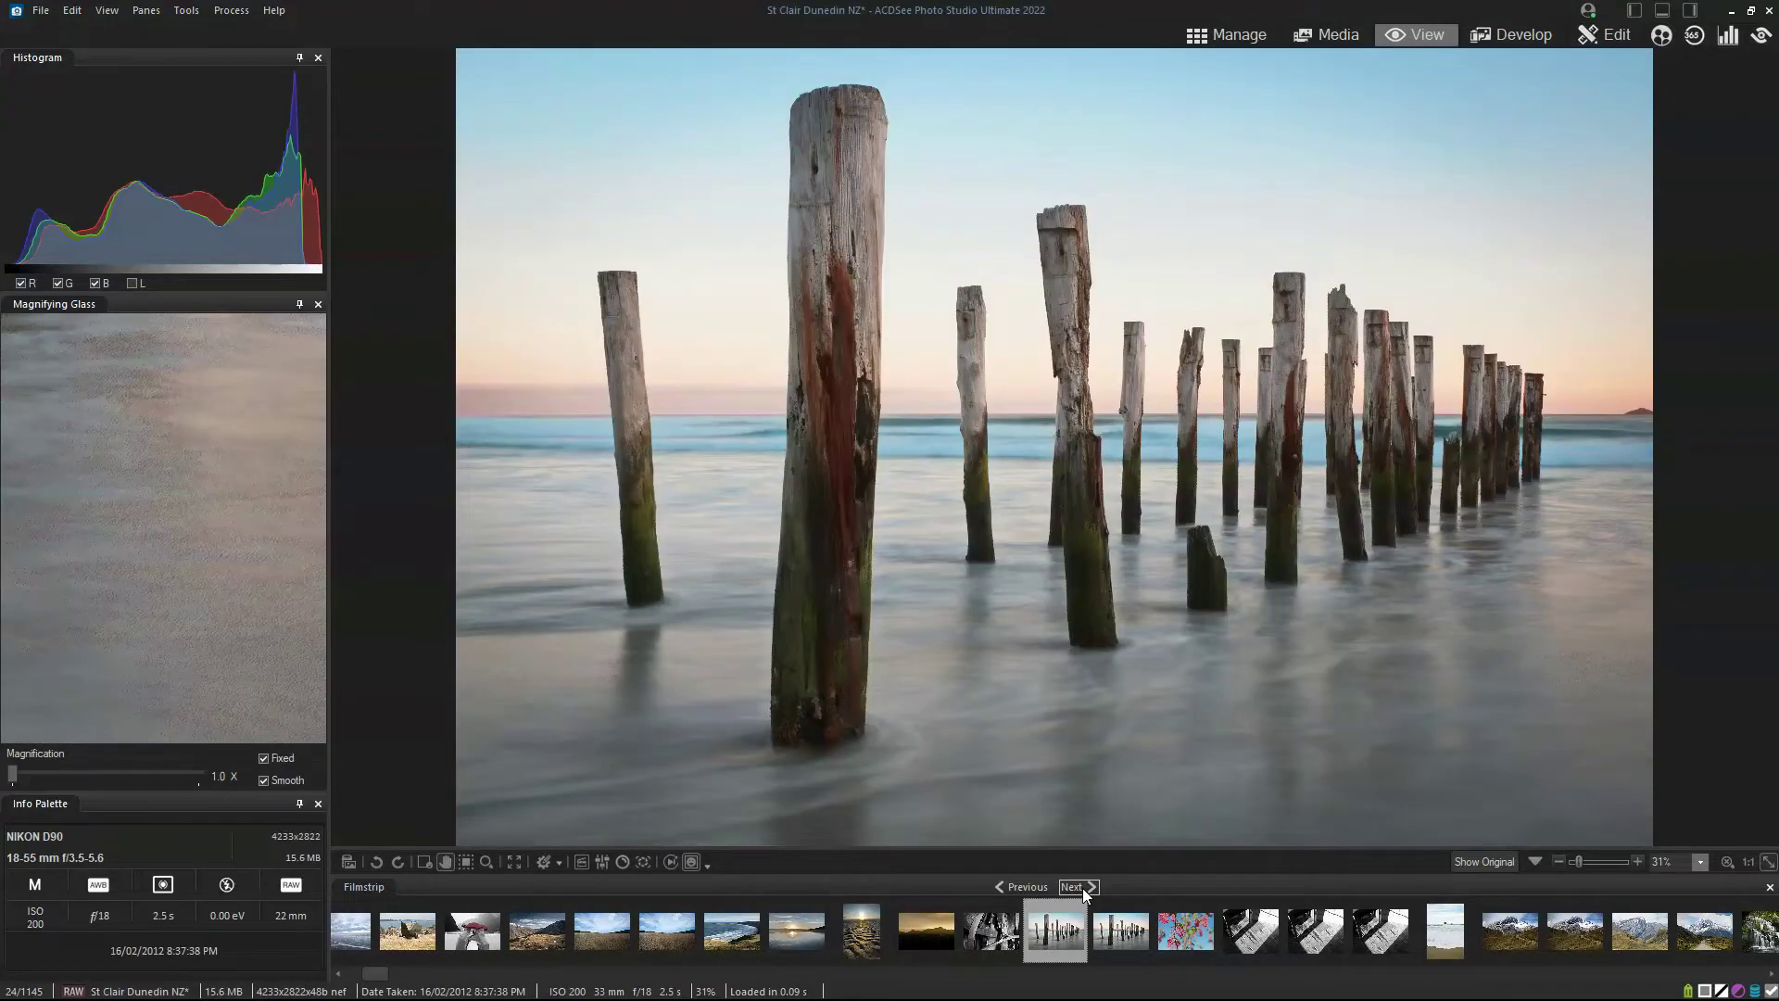
left_click(1082, 888)
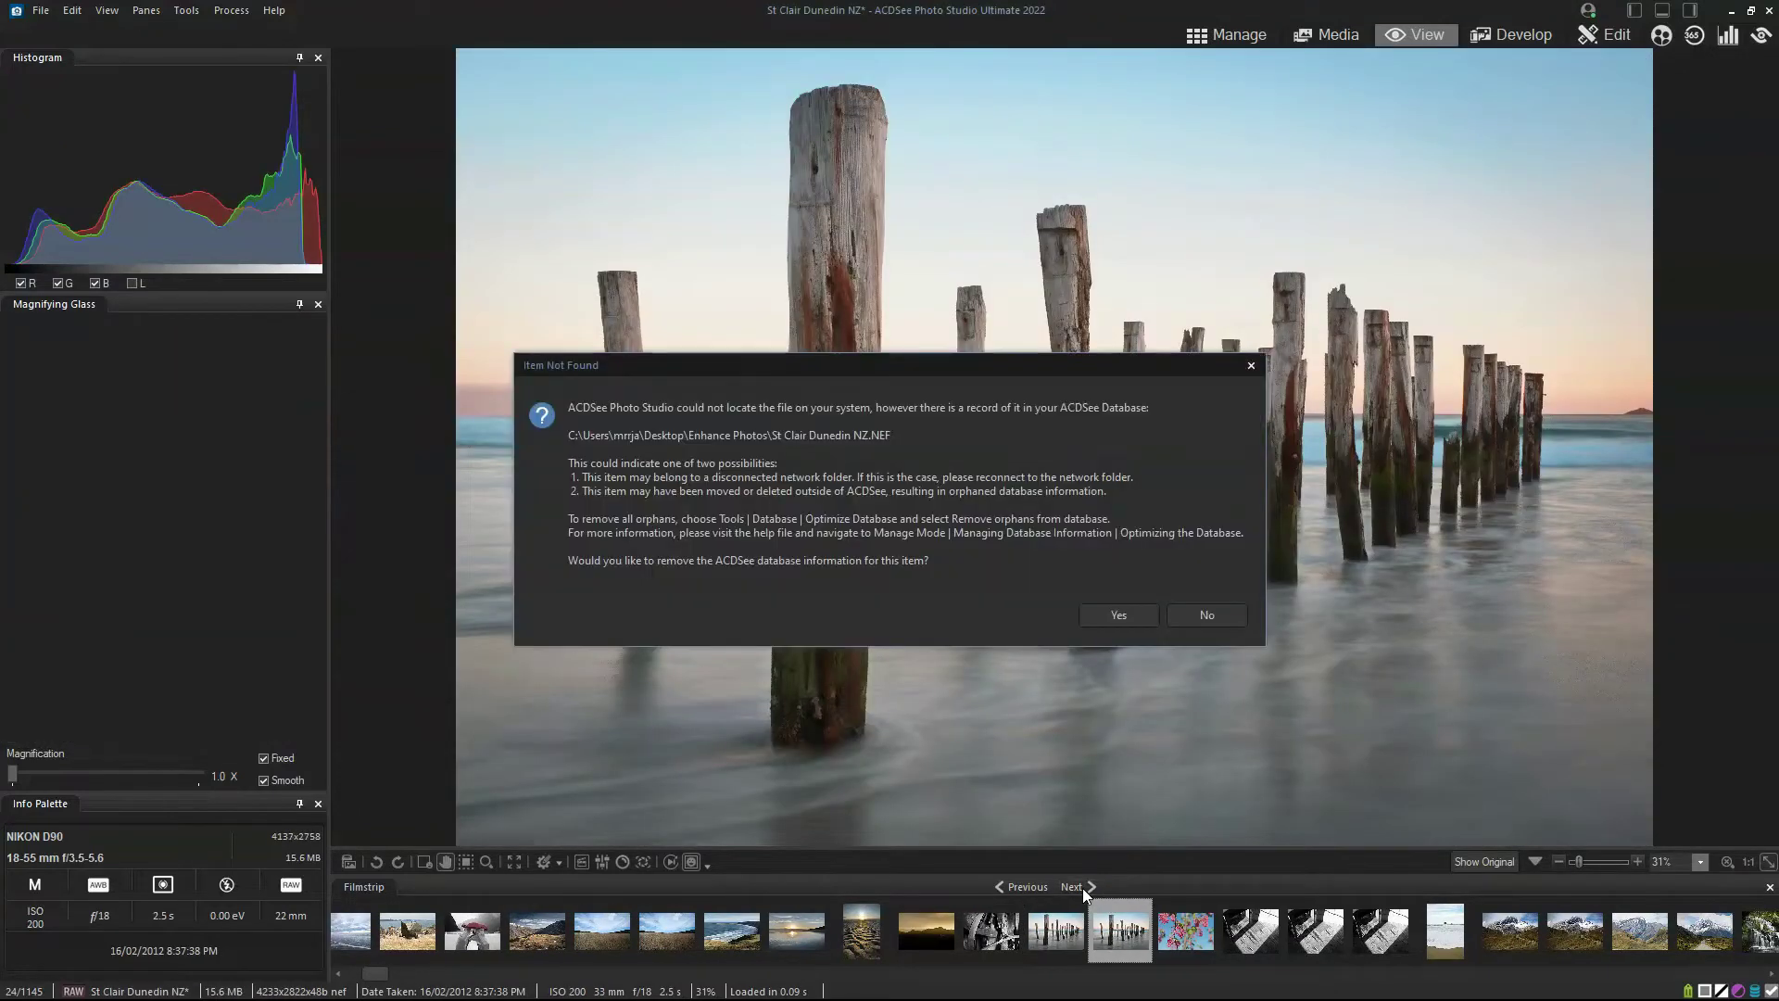
Remove the missing St Clair Dunedin NZ record and open Pounawea Sunset in Develop.
left_click(1136, 617)
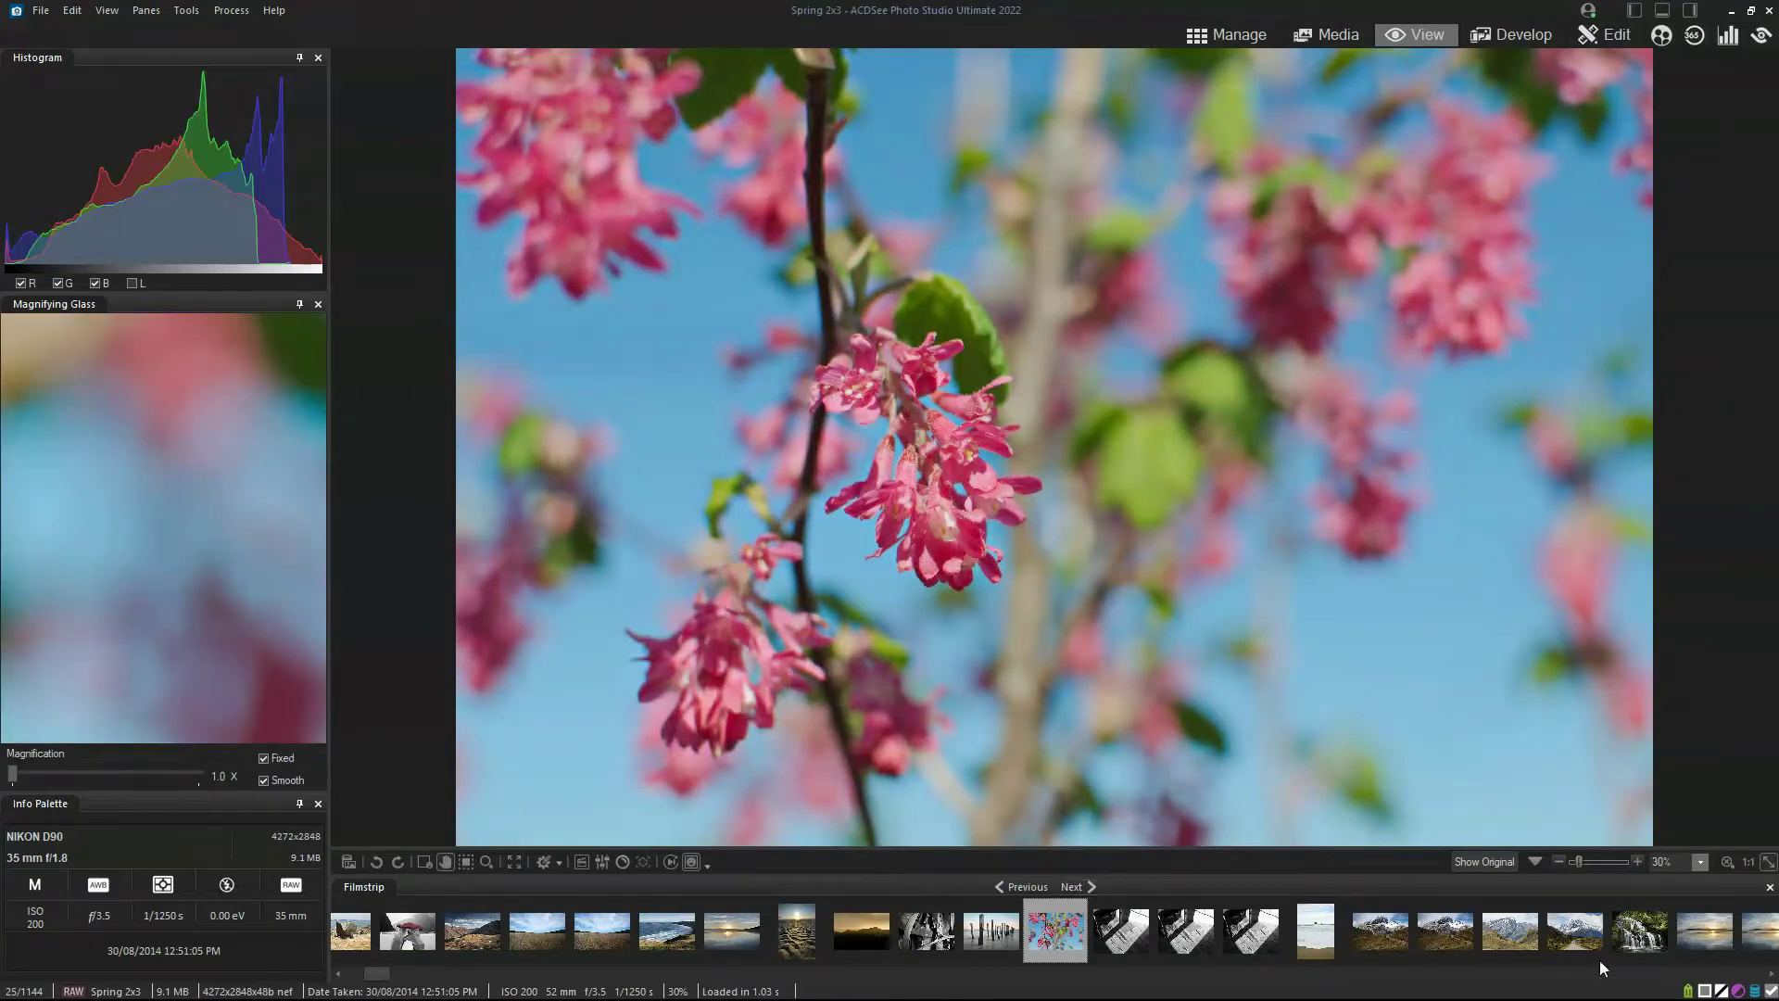
left_click(1688, 936)
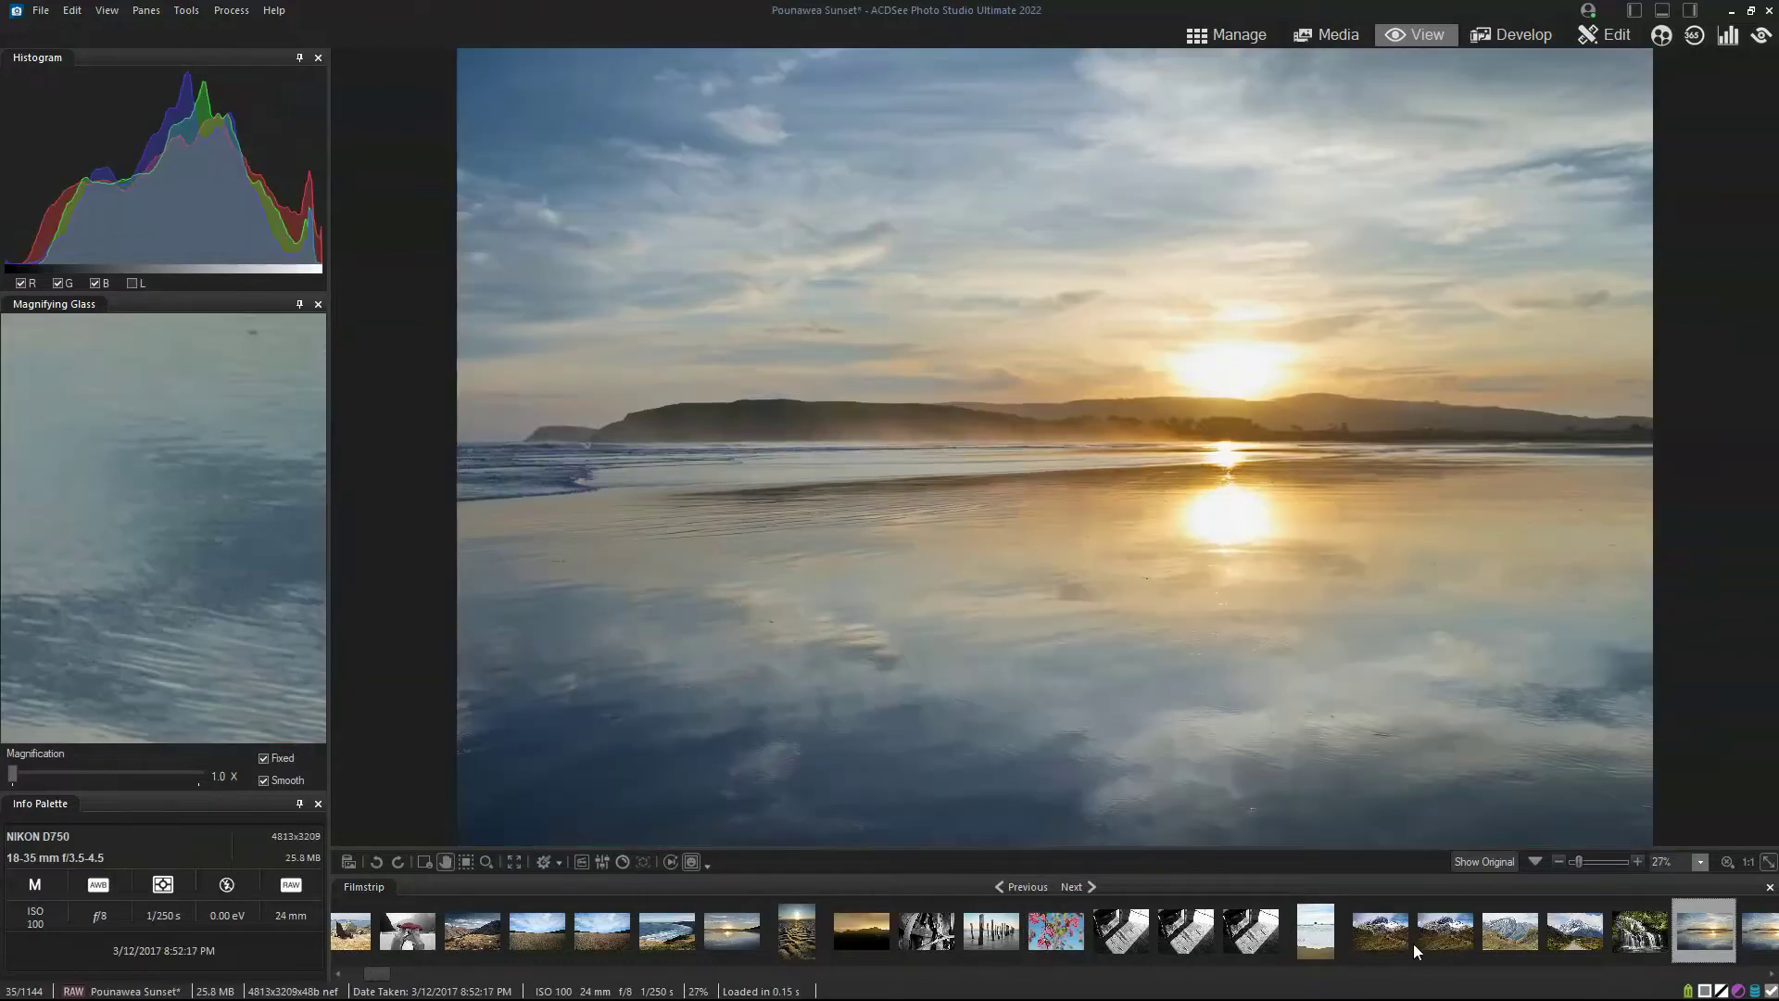
left_click(1514, 35)
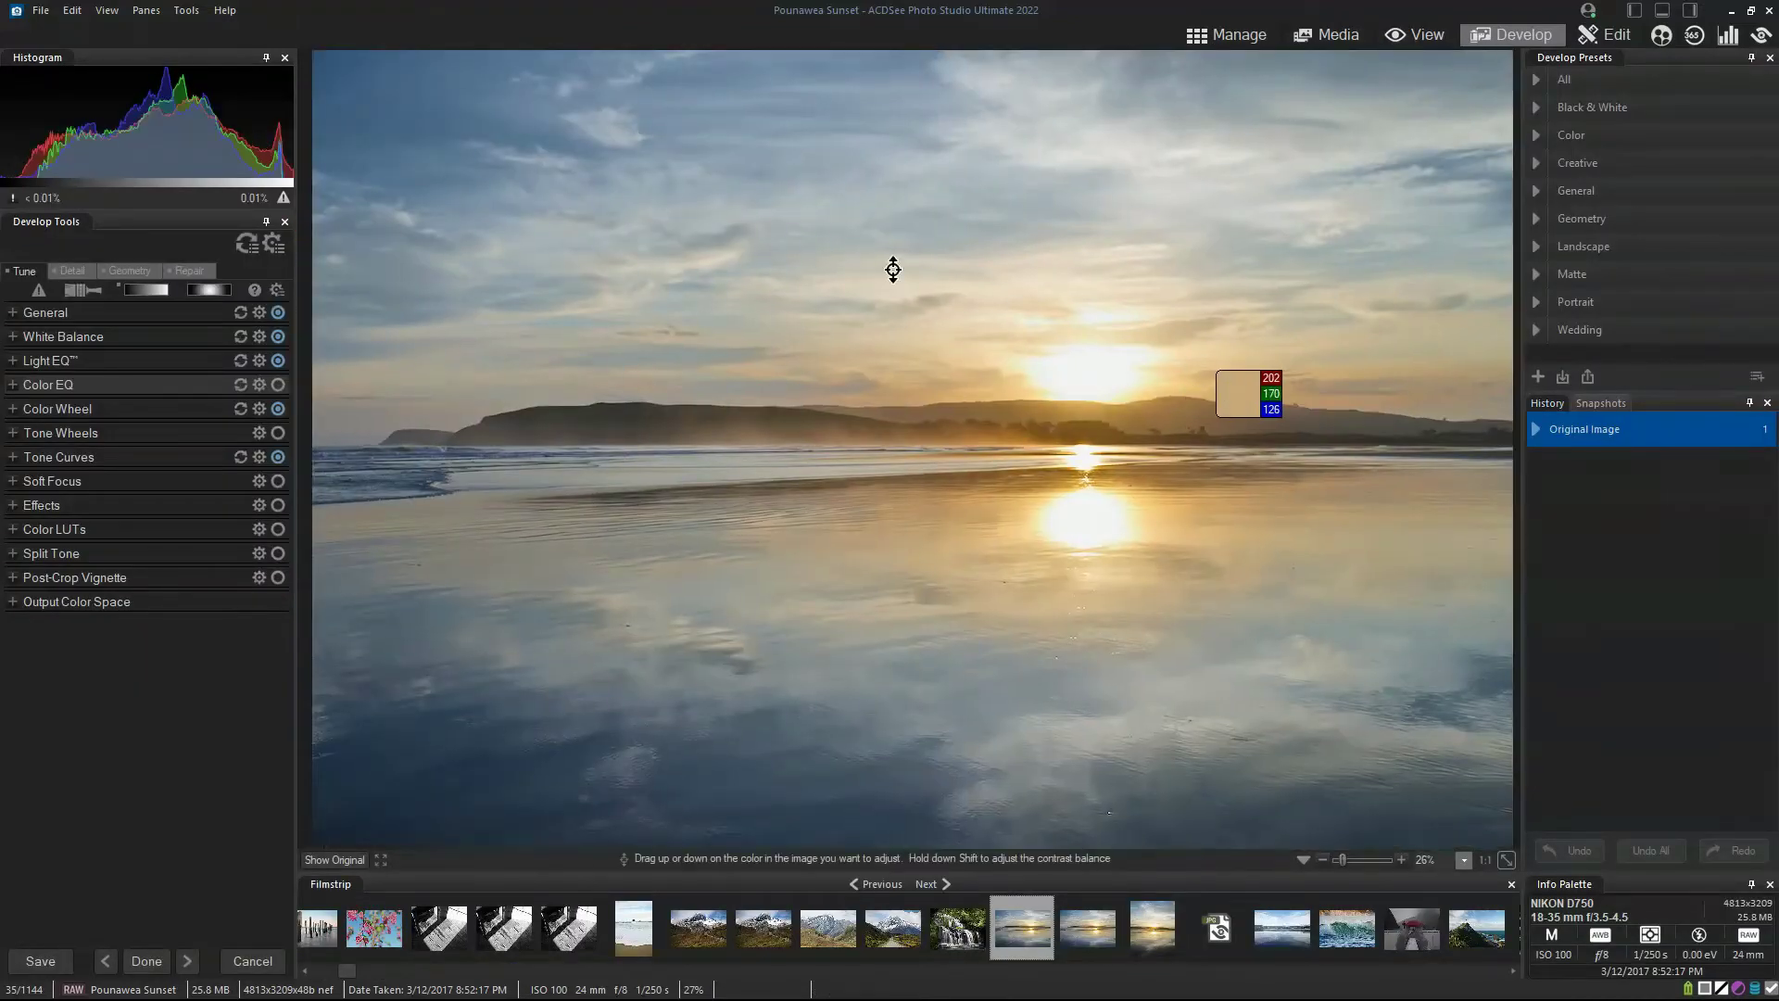
Brighten Pounawea Sunset by raising the General Exposure slider to +0.34 eV.
left_click(27, 317)
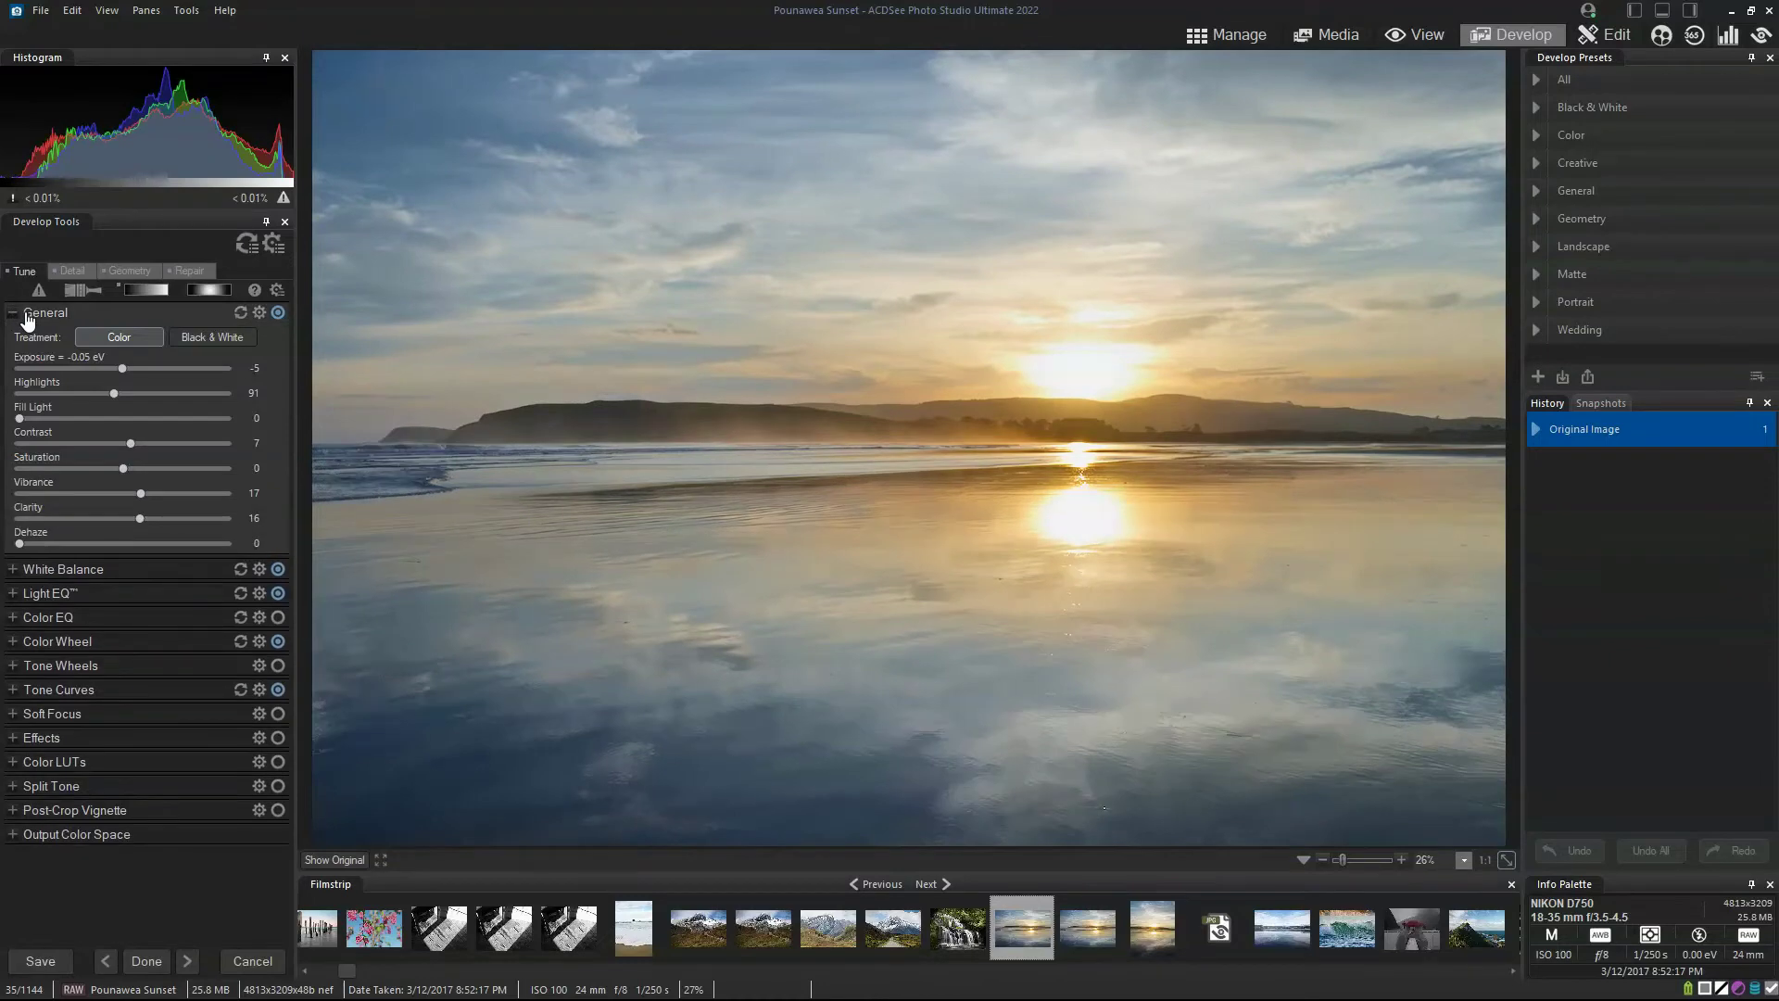
mouse_move(125, 366)
left_mouse_down()
mouse_move(161, 371)
mouse_move(131, 378)
left_mouse_up()
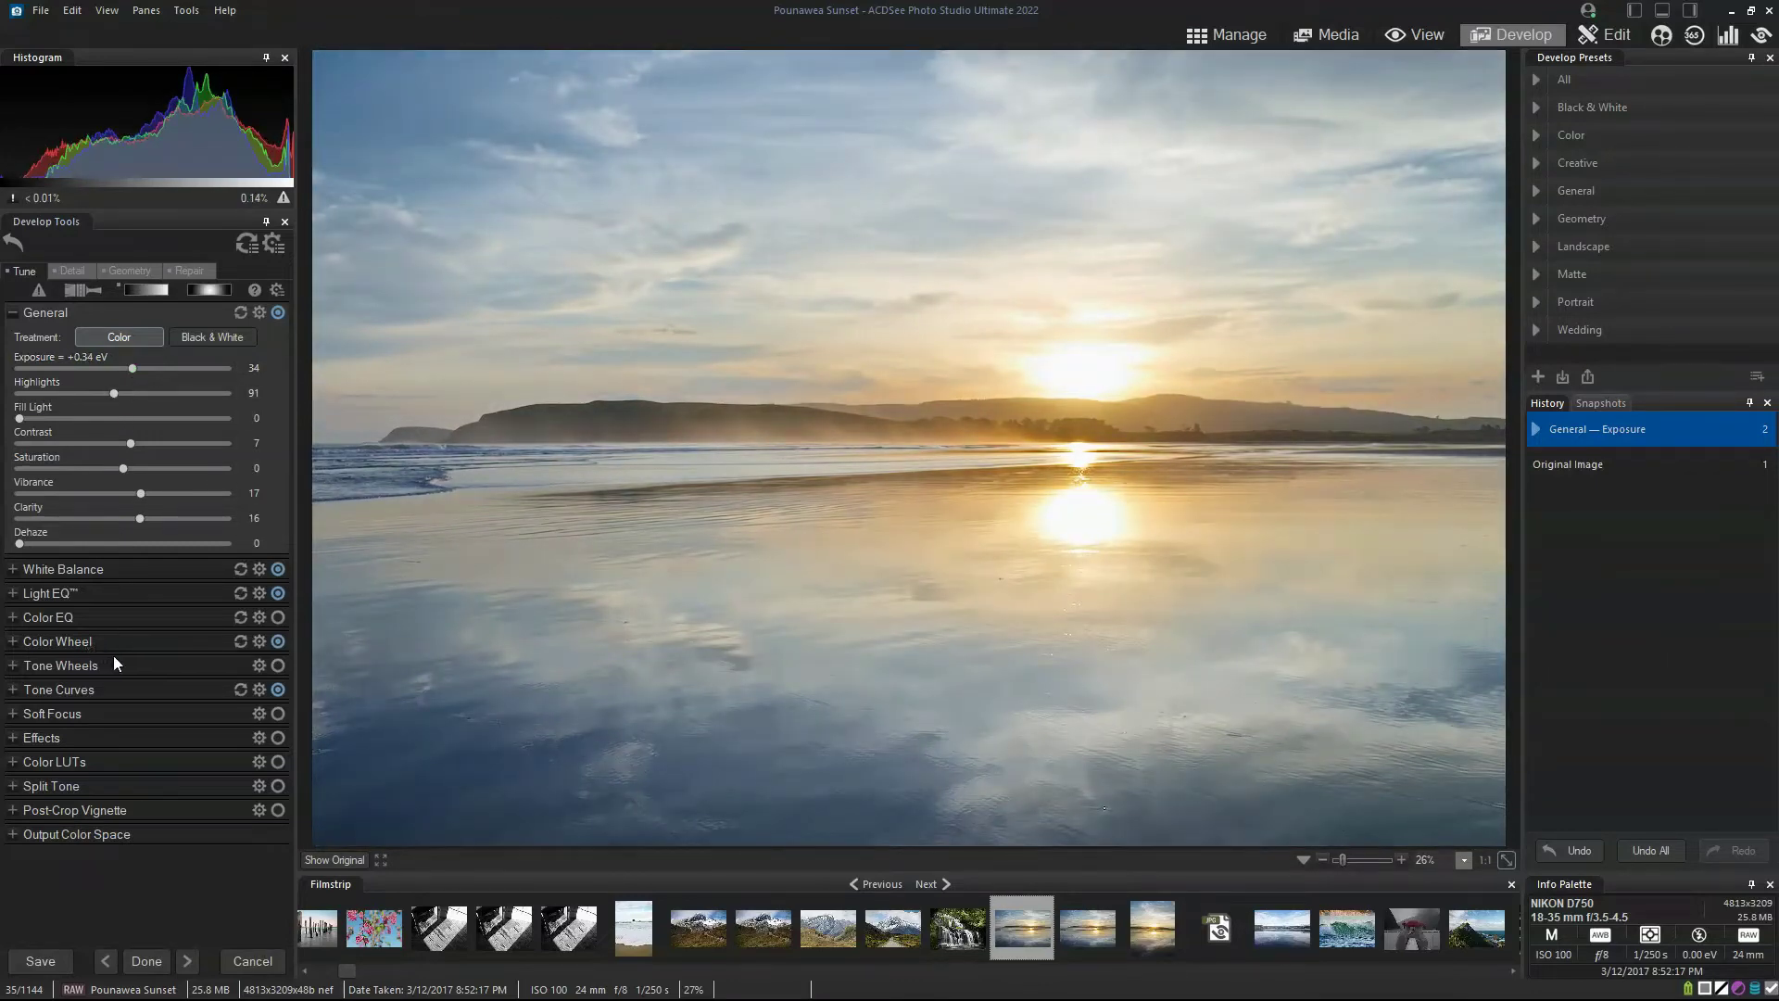
left_click(111, 688)
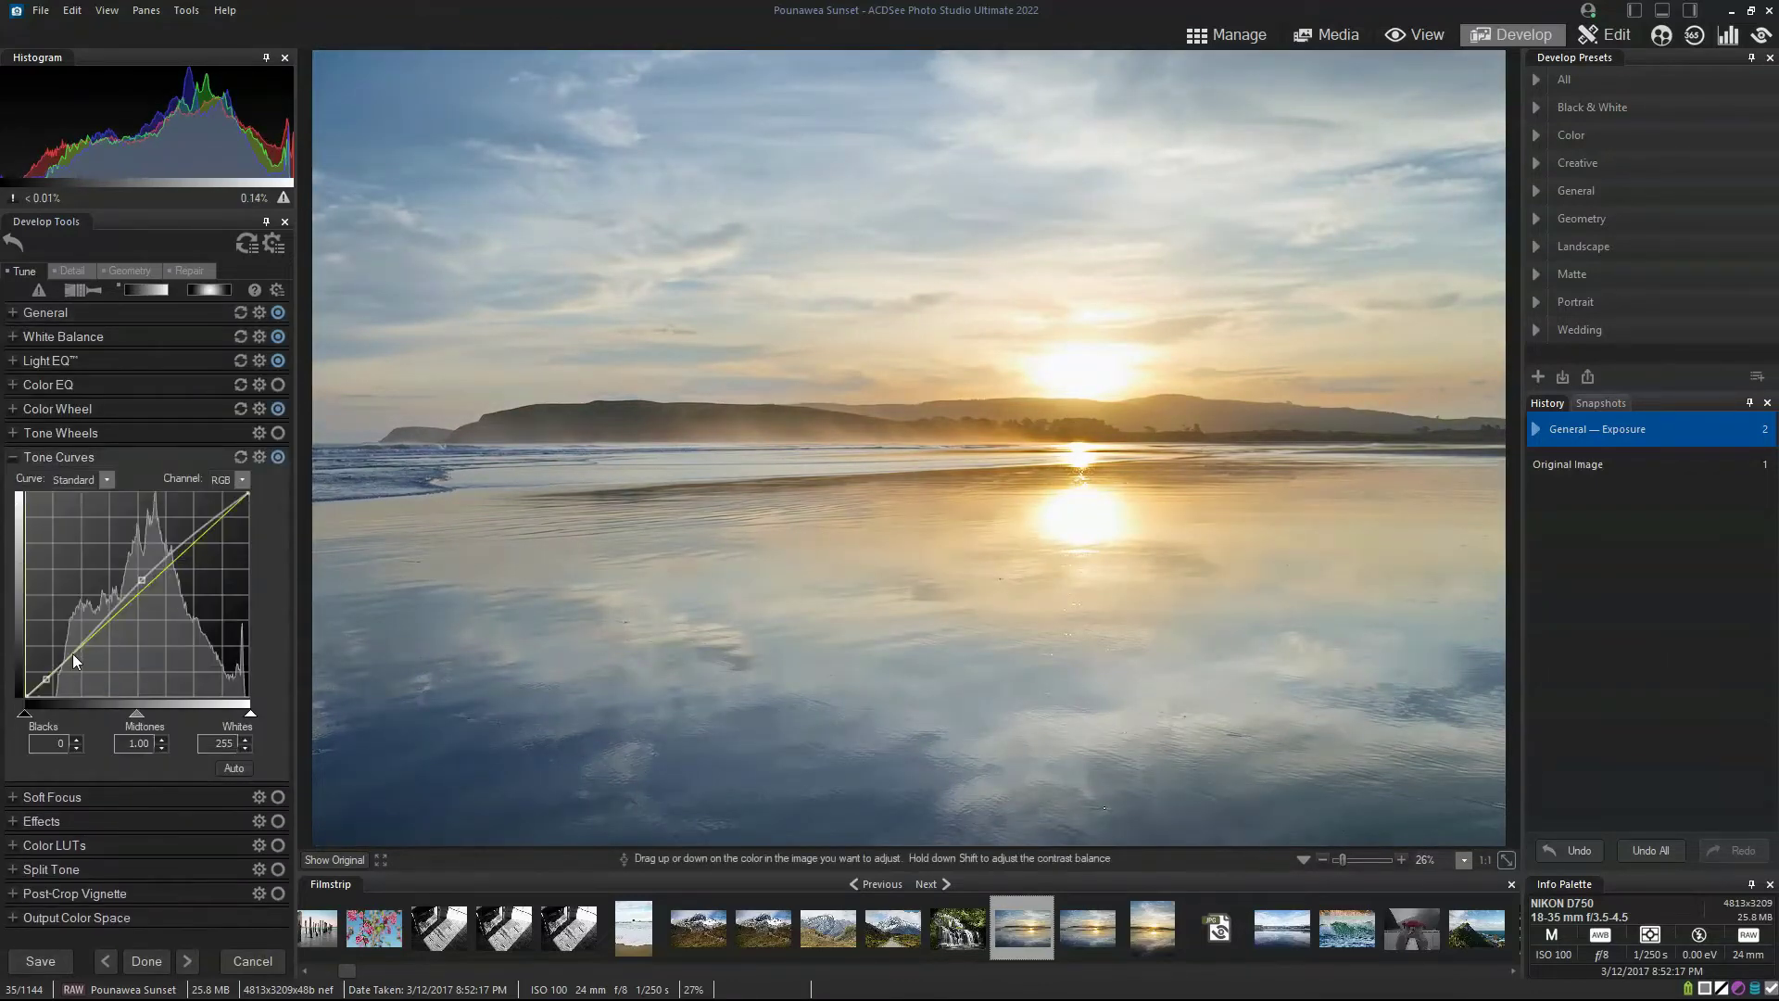
Pull a low RGB curve point down for the shadows and lift a midtone point to brighten.
left_click_drag(73, 654, 48, 684)
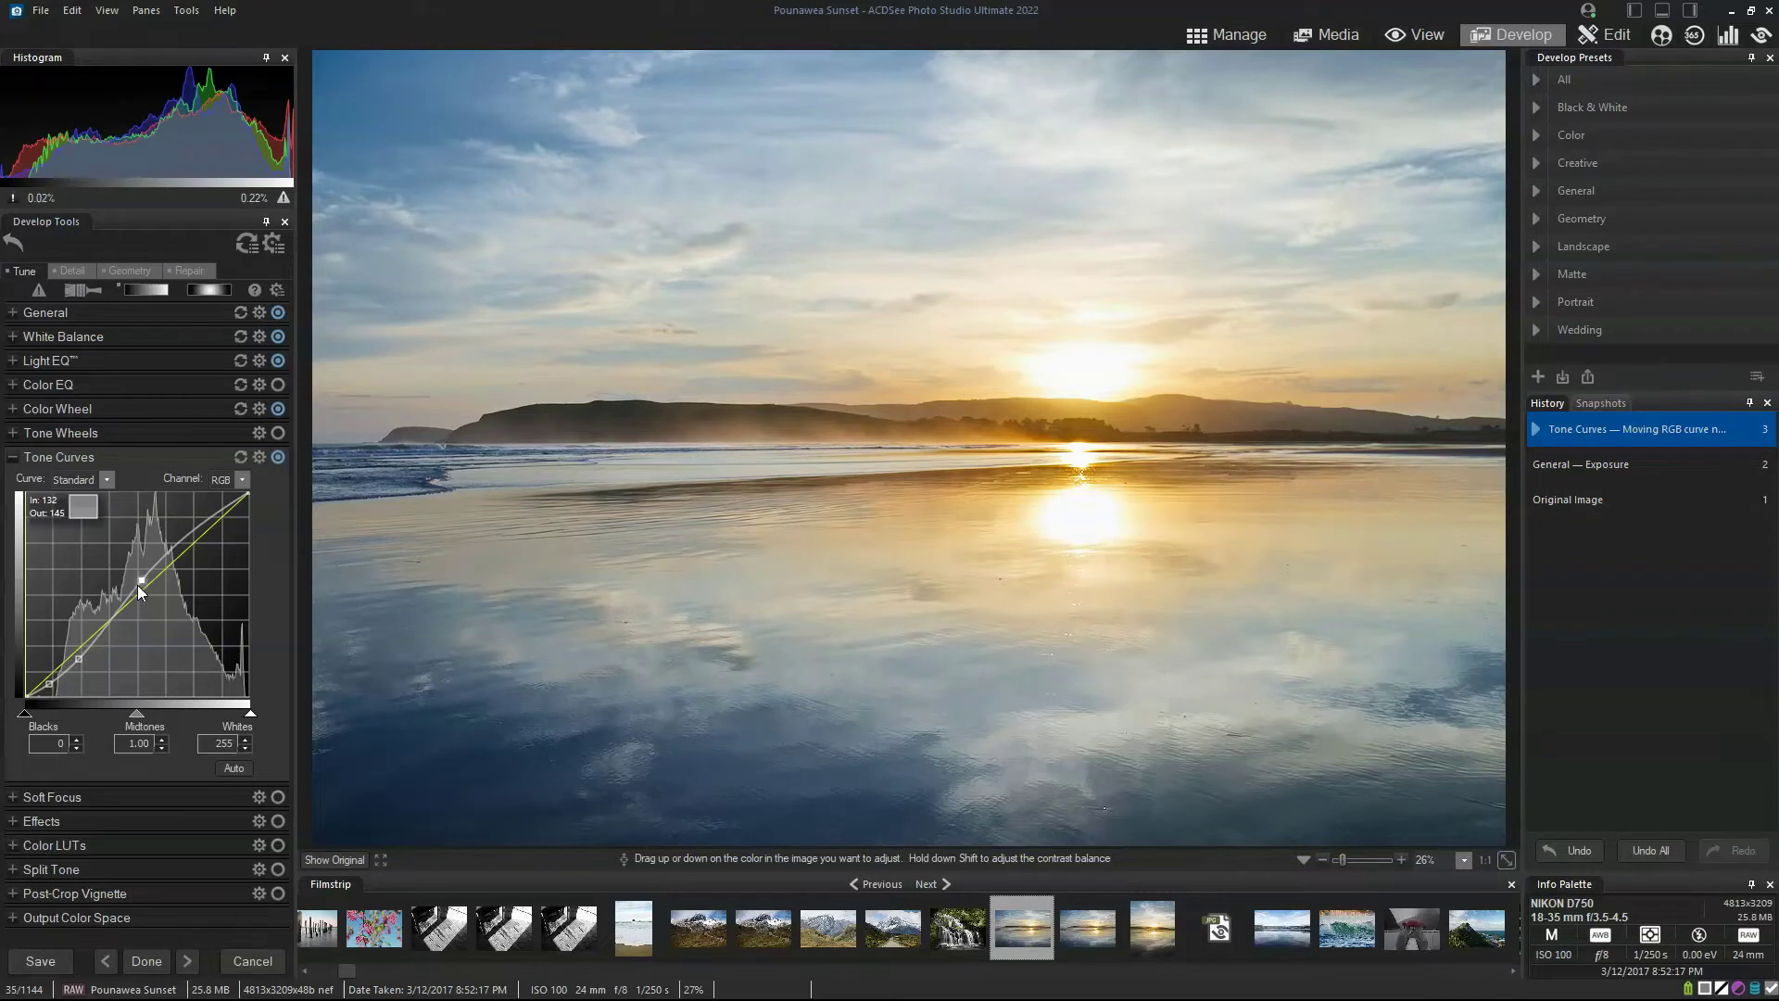
left_click_drag(145, 574, 163, 558)
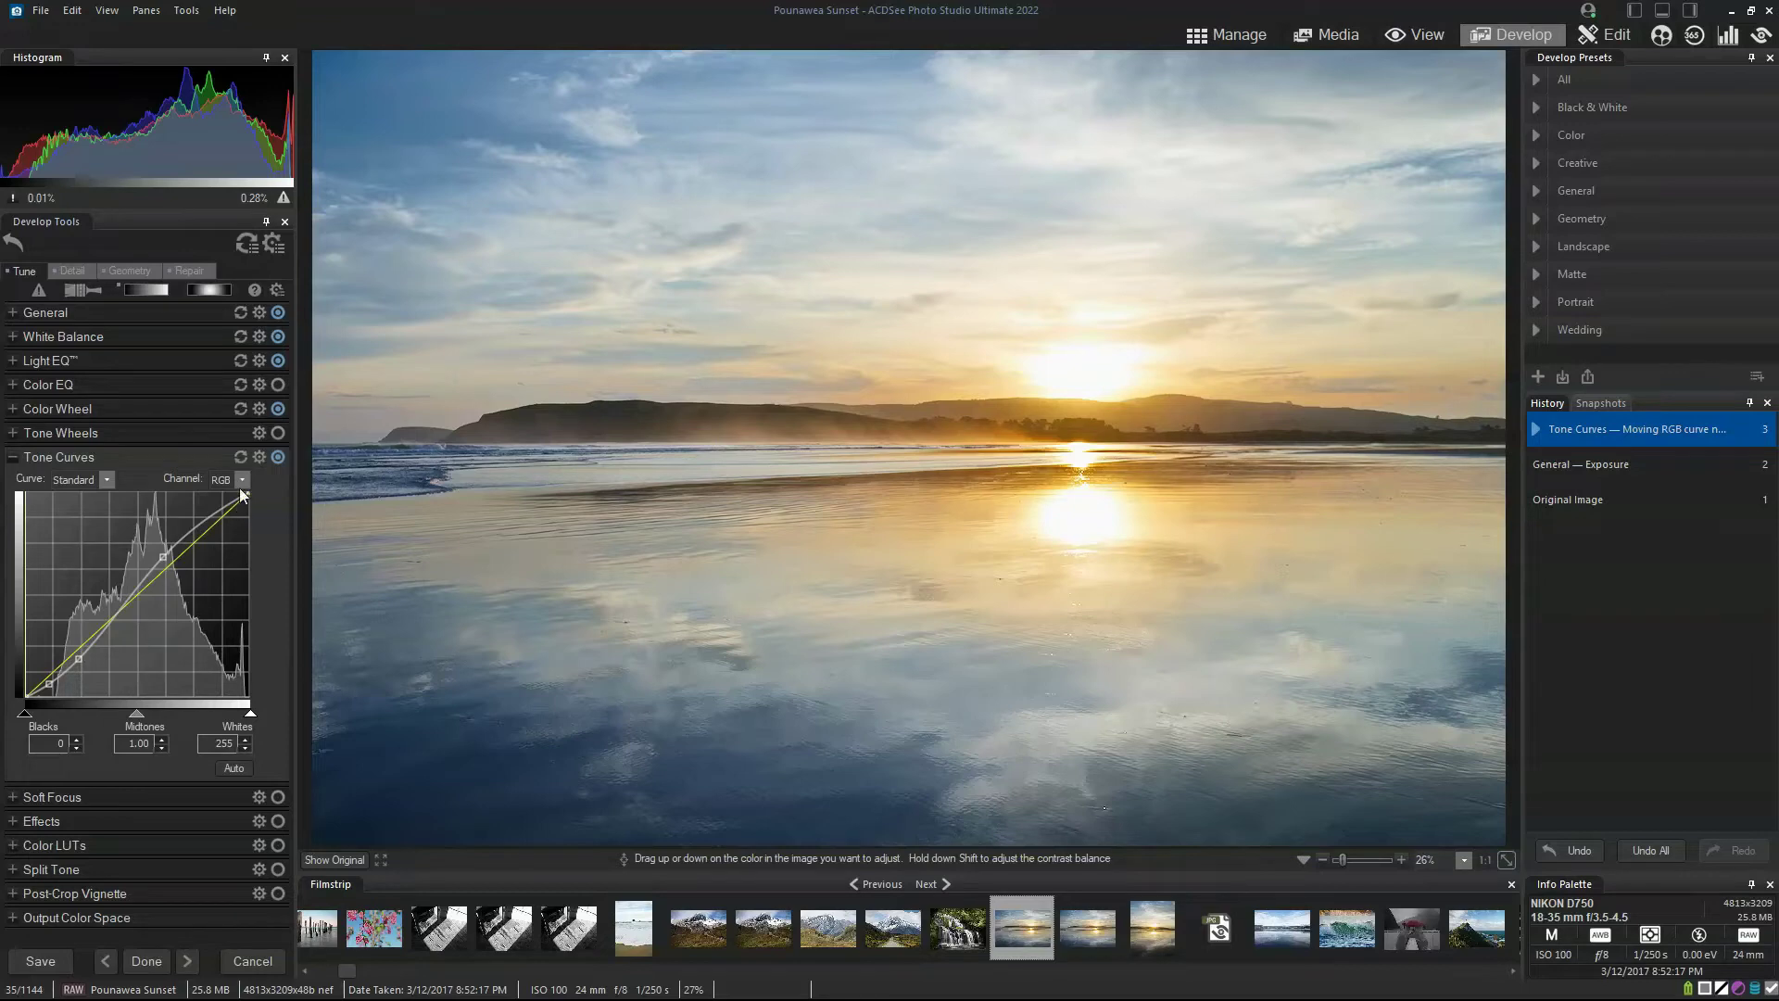
Apply the Beige then Film colour presets, then step back in History to Beige.
left_click(258, 458)
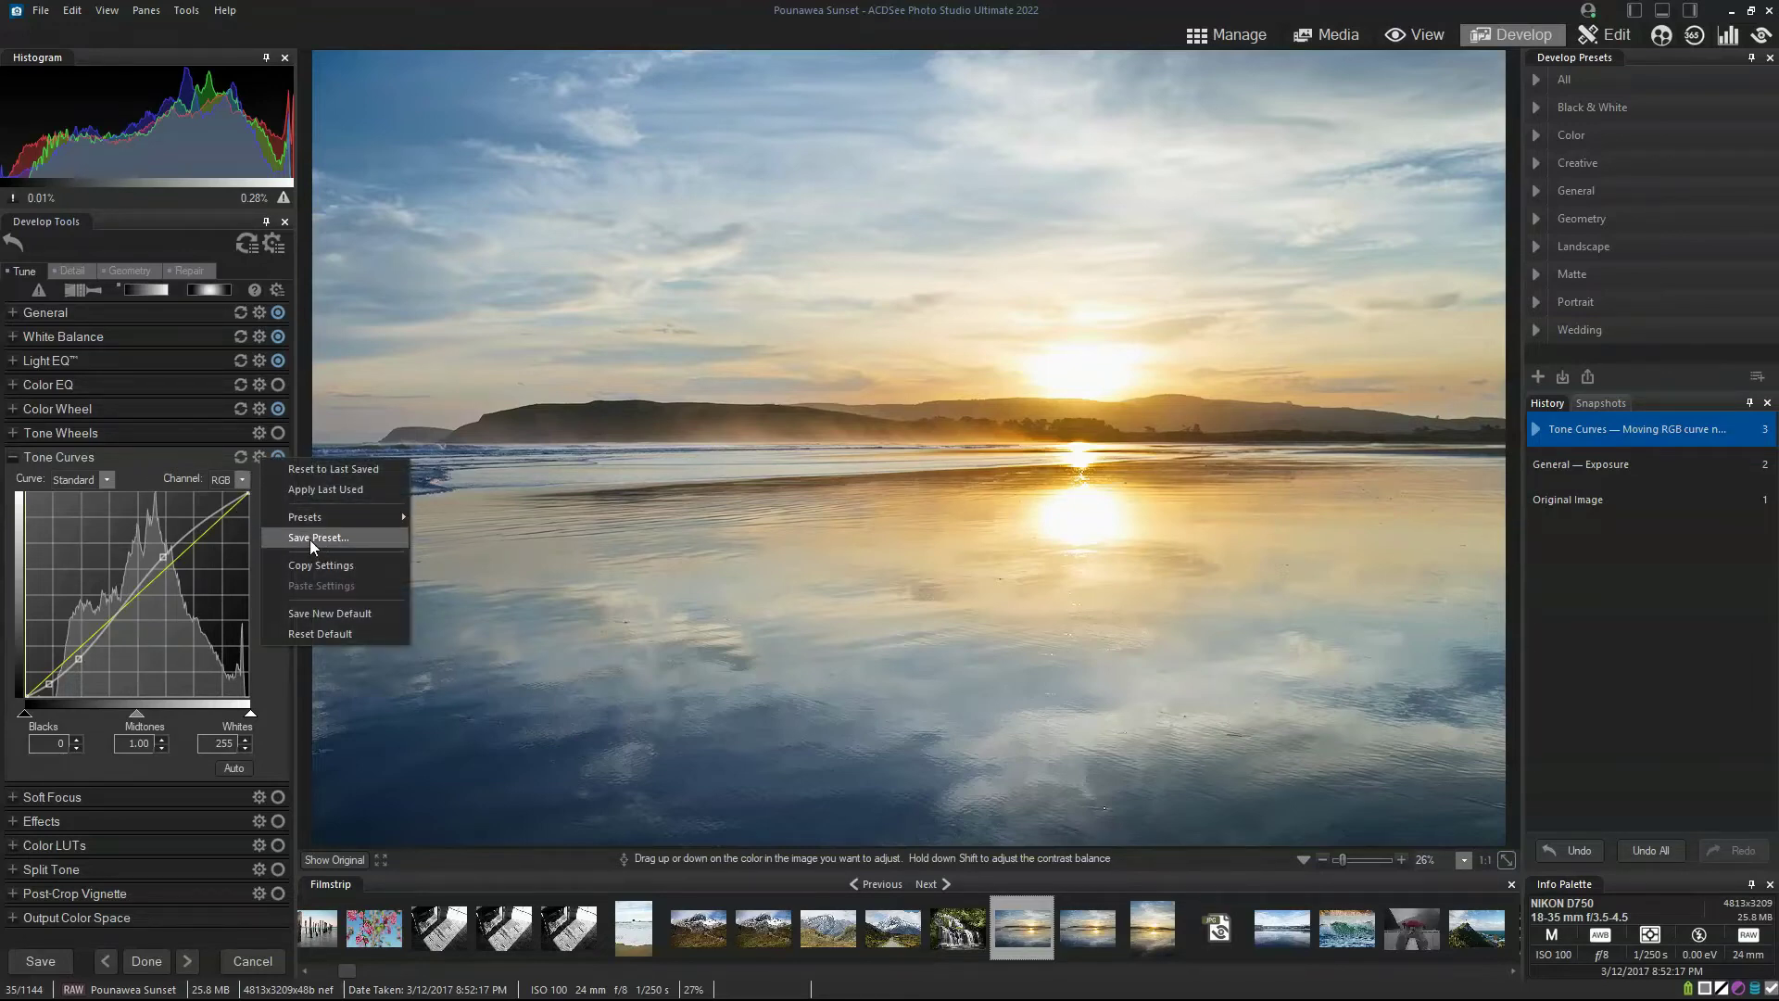
left_click(1538, 138)
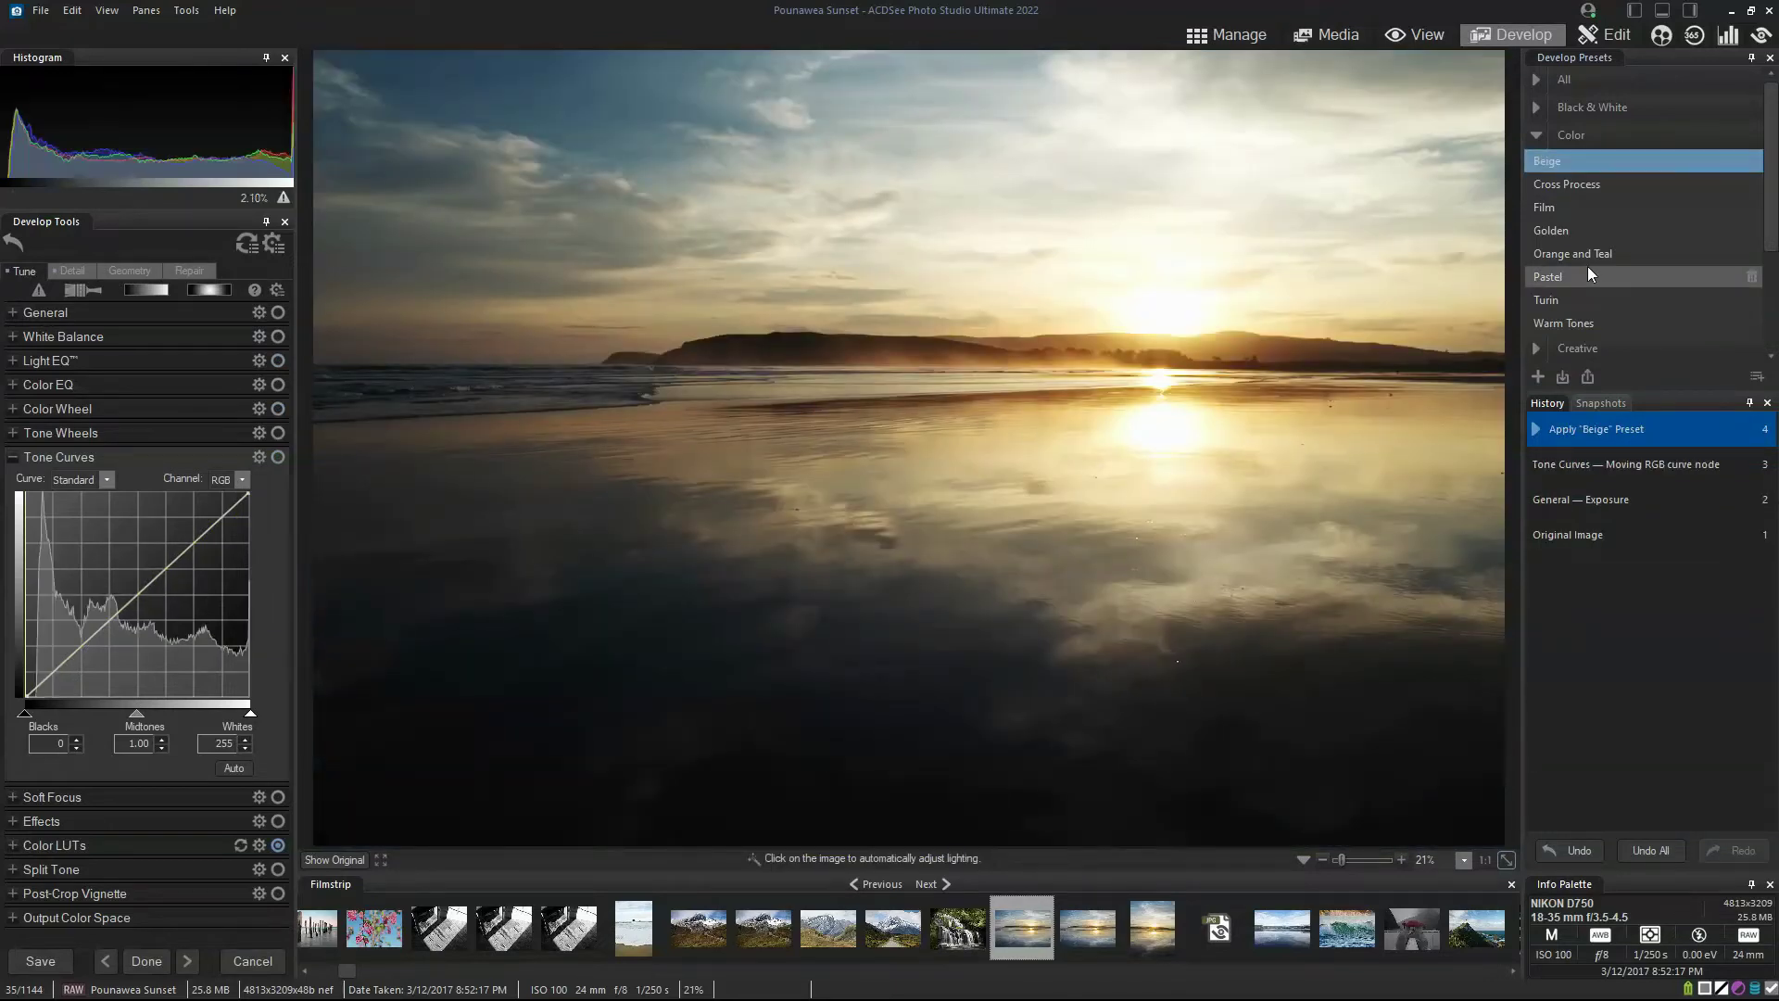
left_click(1554, 201)
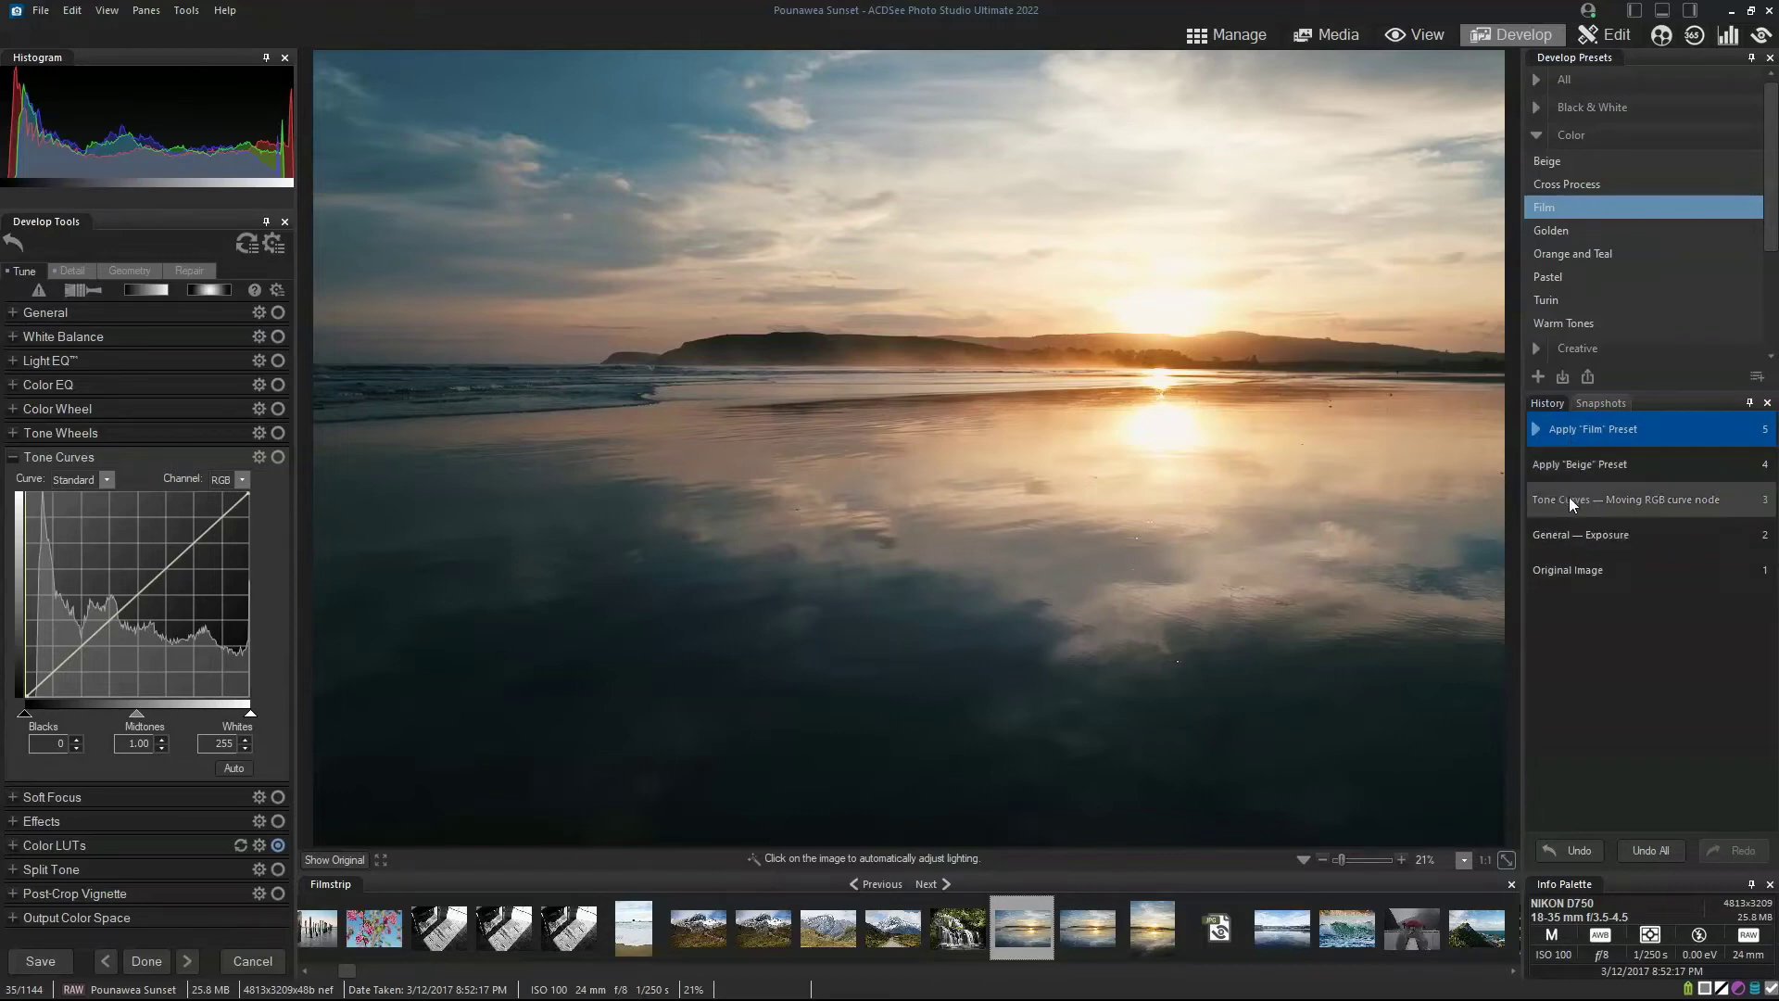
left_click(1655, 852)
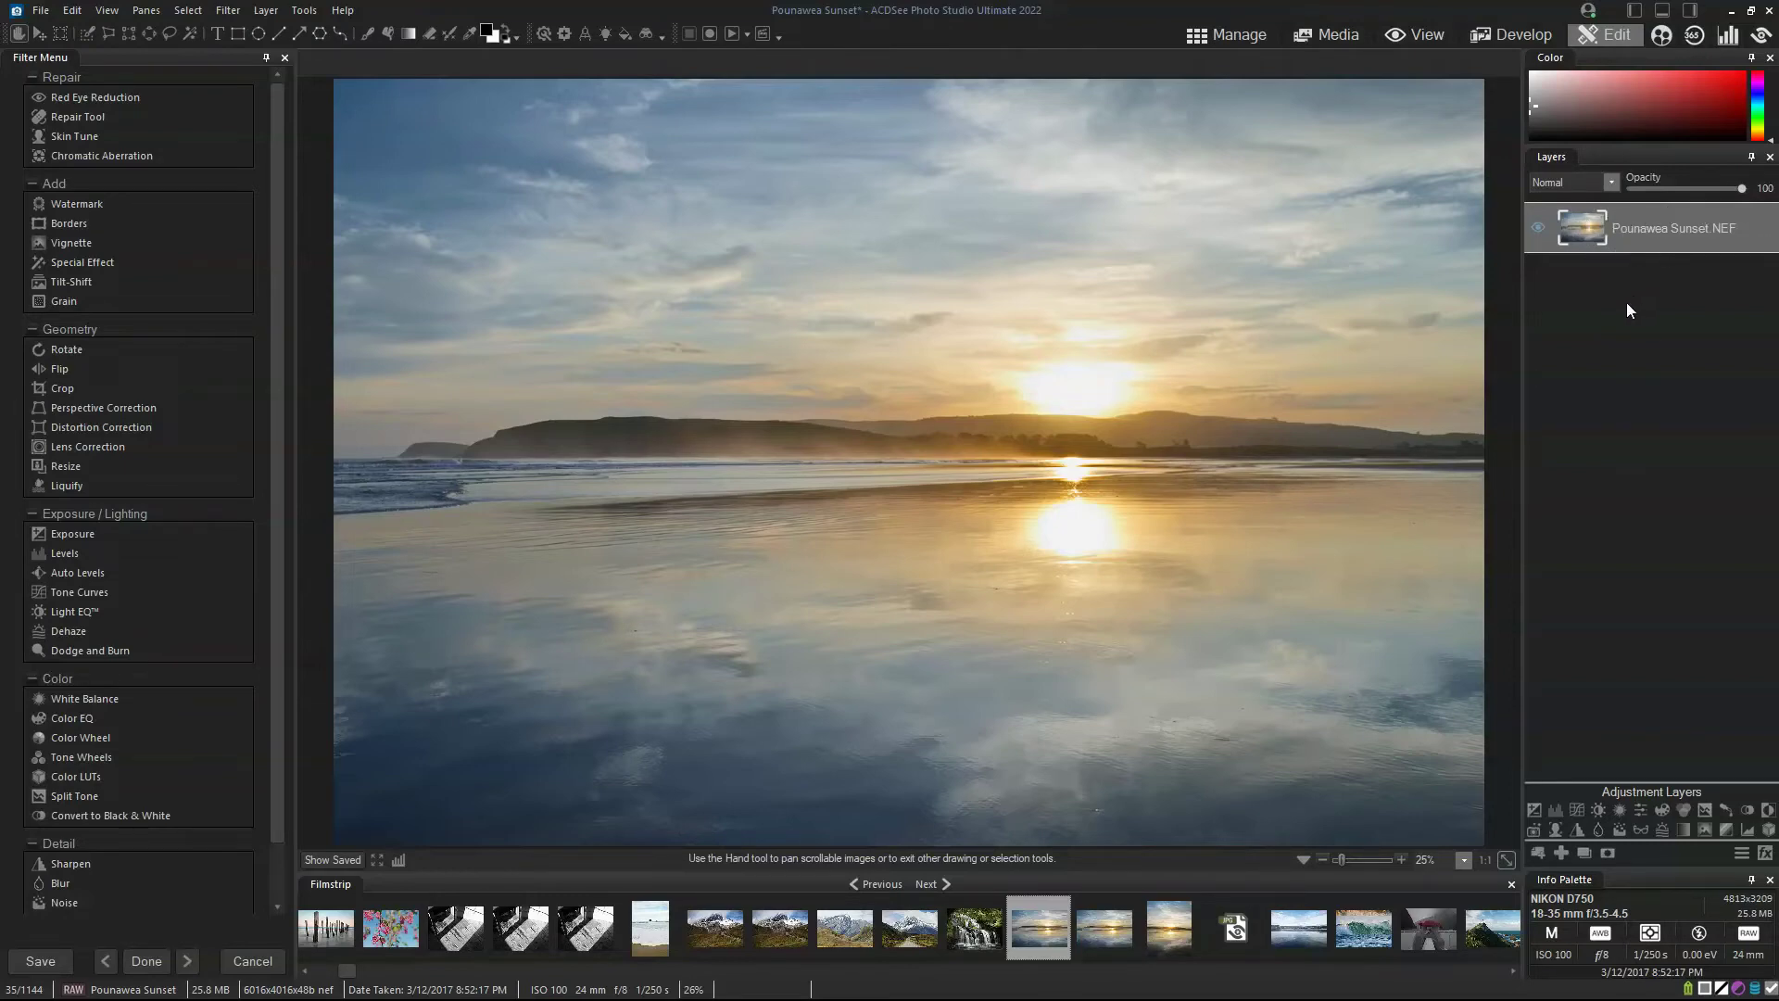
Add a blank layer and a Levels adjustment layer above the photo.
left_click(1562, 853)
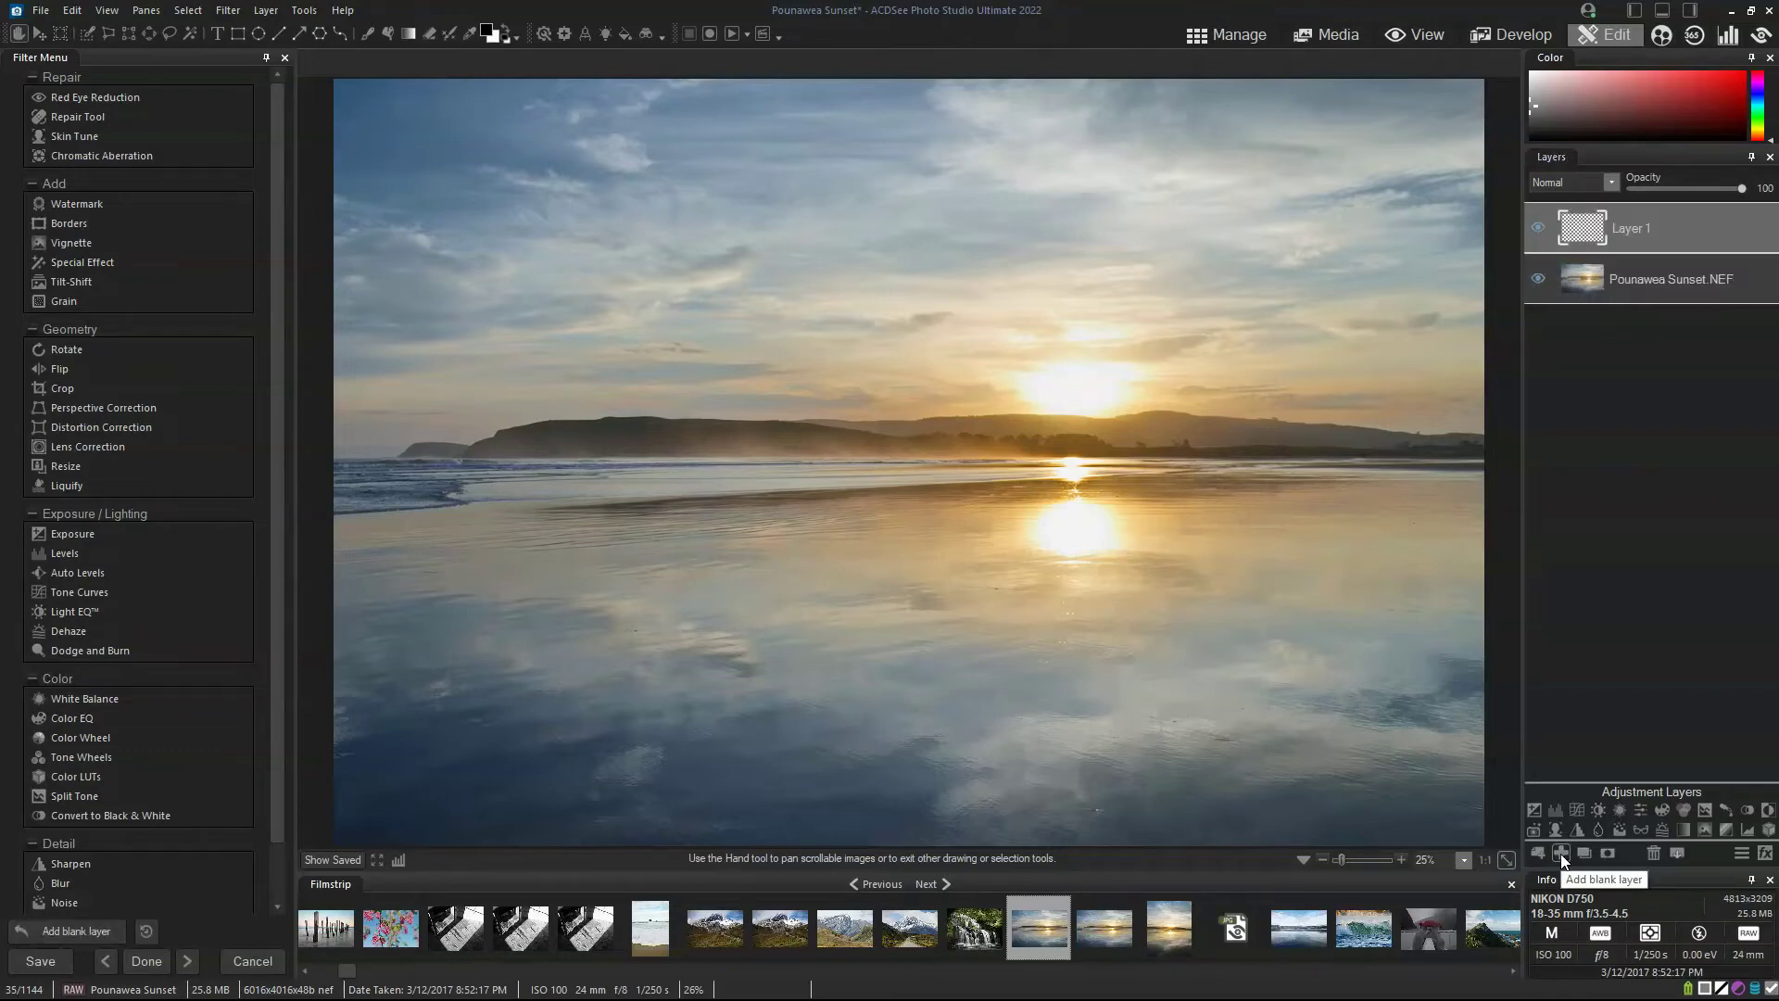
left_click(1739, 852)
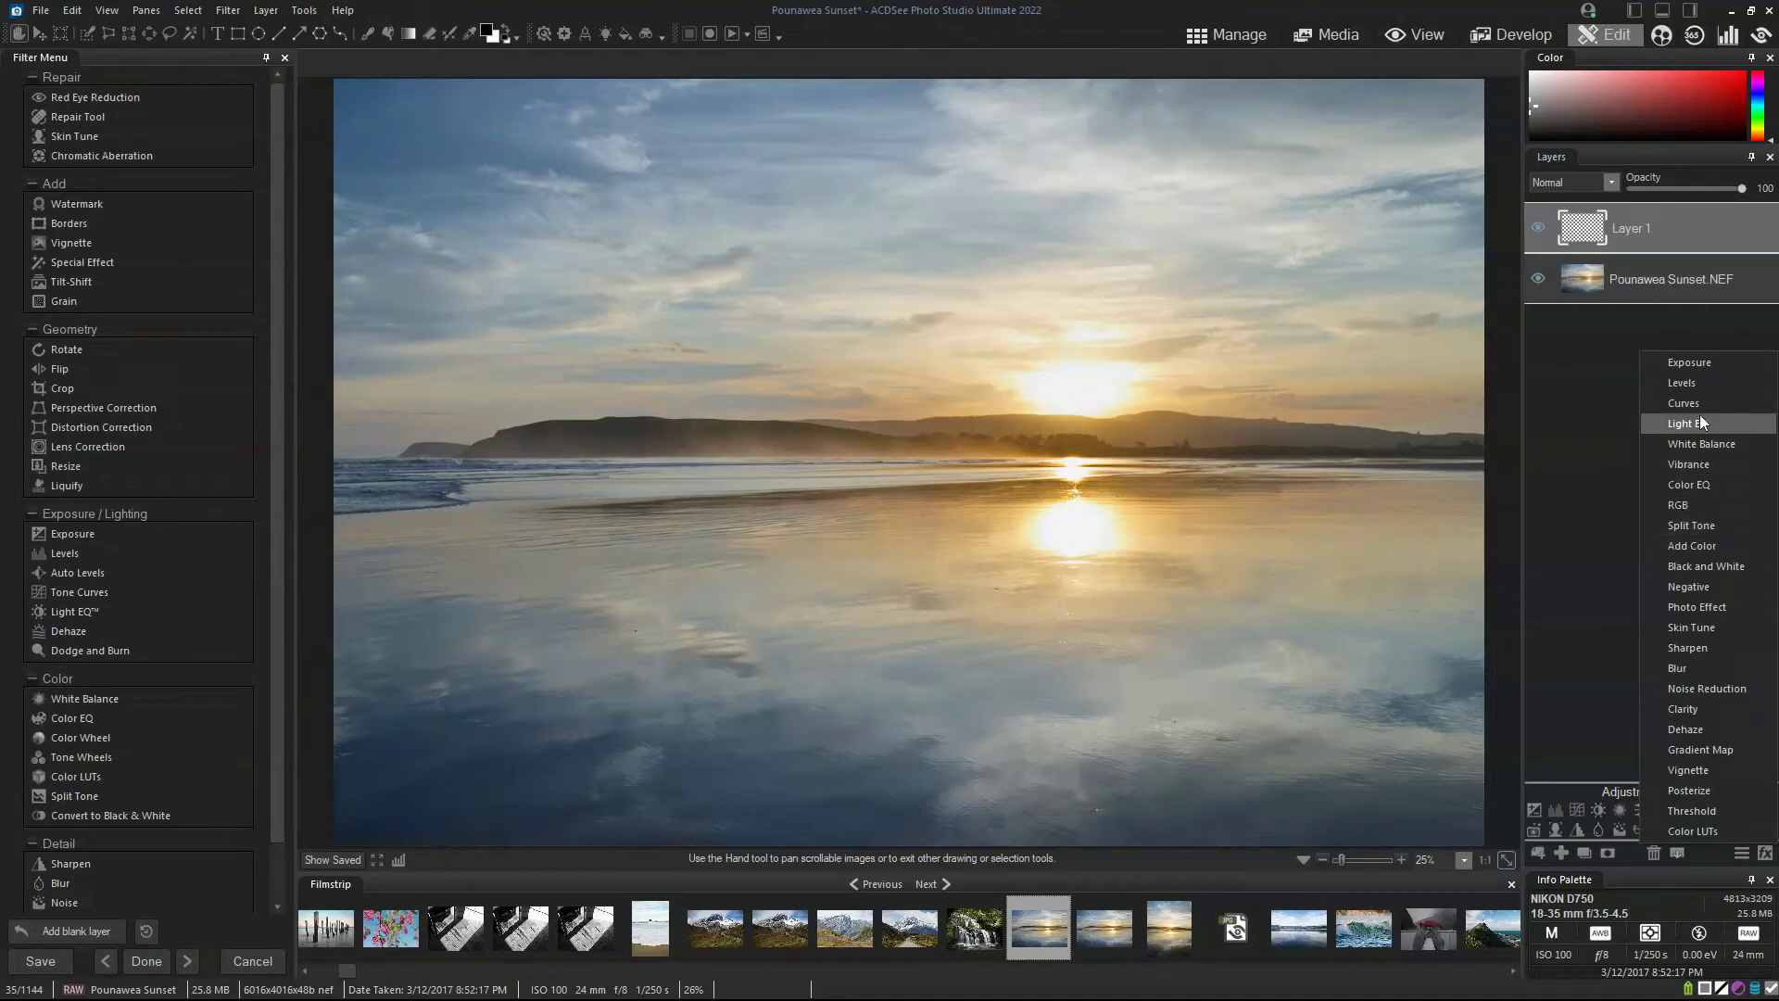
left_click(1683, 383)
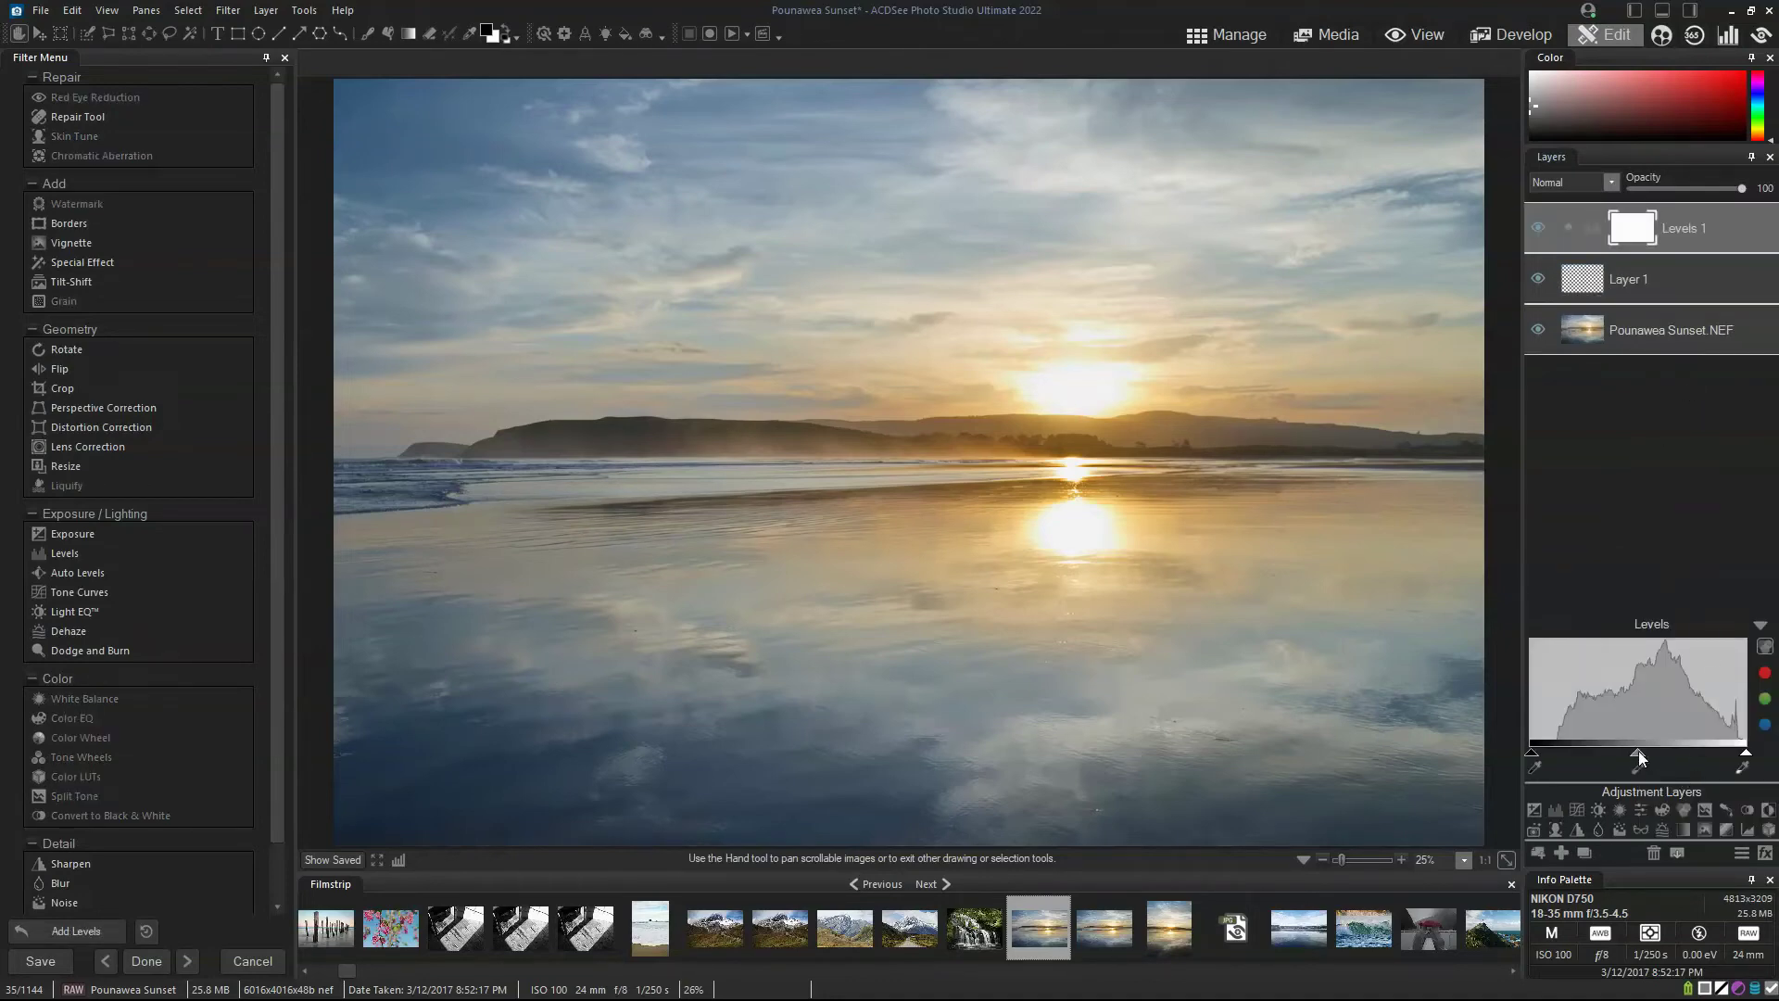
Drag the Levels midtone, black and white sliders to darken the sunset and add contrast.
left_click_drag(1638, 750, 1655, 748)
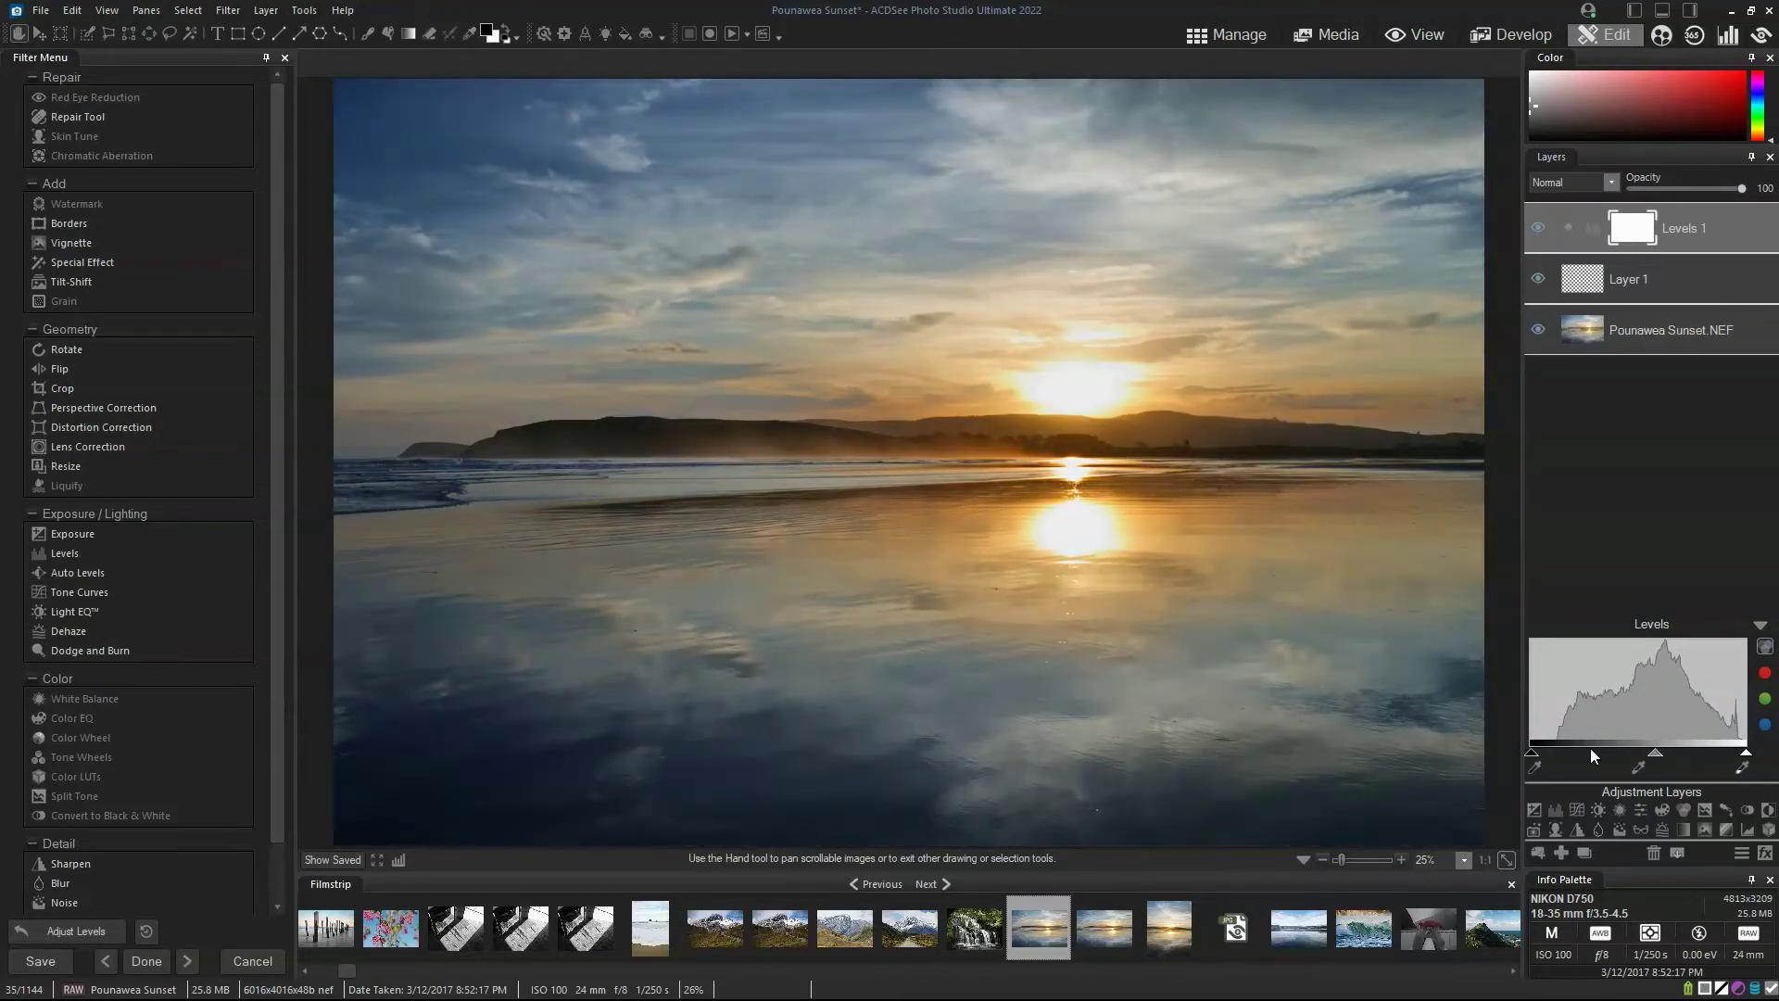
mouse_move(1532, 753)
left_mouse_down()
mouse_move(1565, 764)
mouse_move(1542, 766)
left_mouse_up()
left_click_drag(1746, 753, 1746, 758)
Toggle the Levels 1 layer's visibility repeatedly to compare the photo with and without it.
left_click(1642, 329)
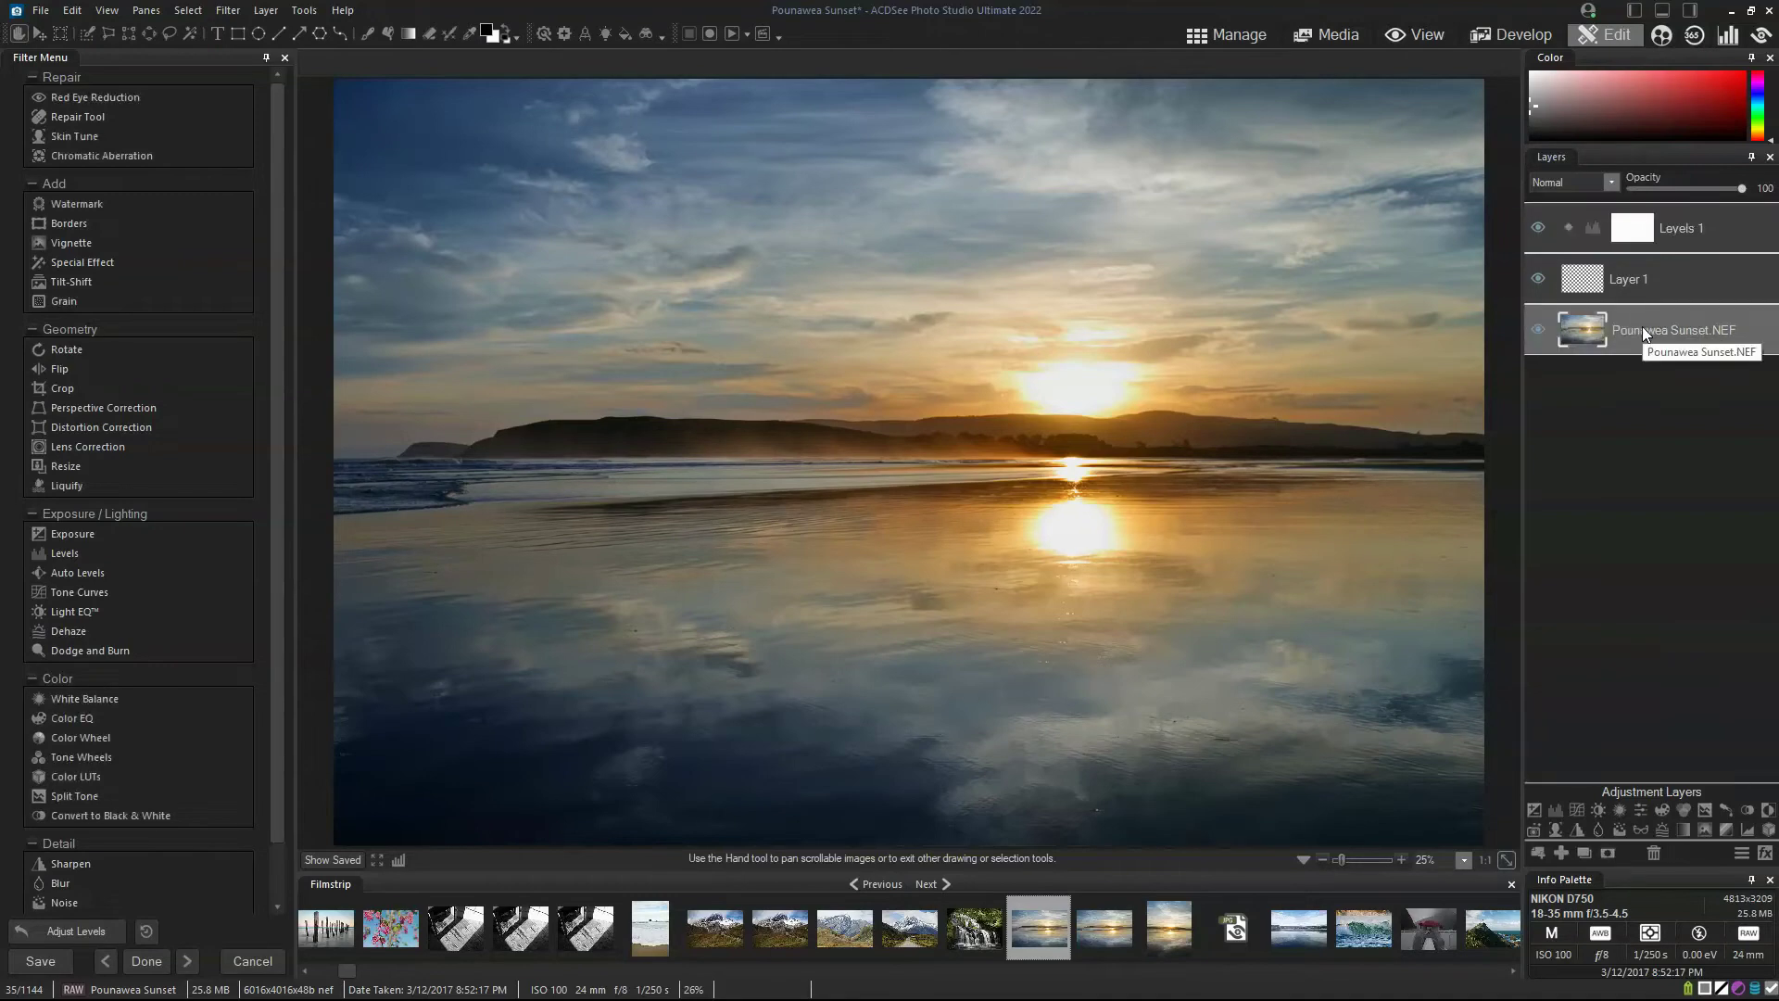
left_click(1537, 227)
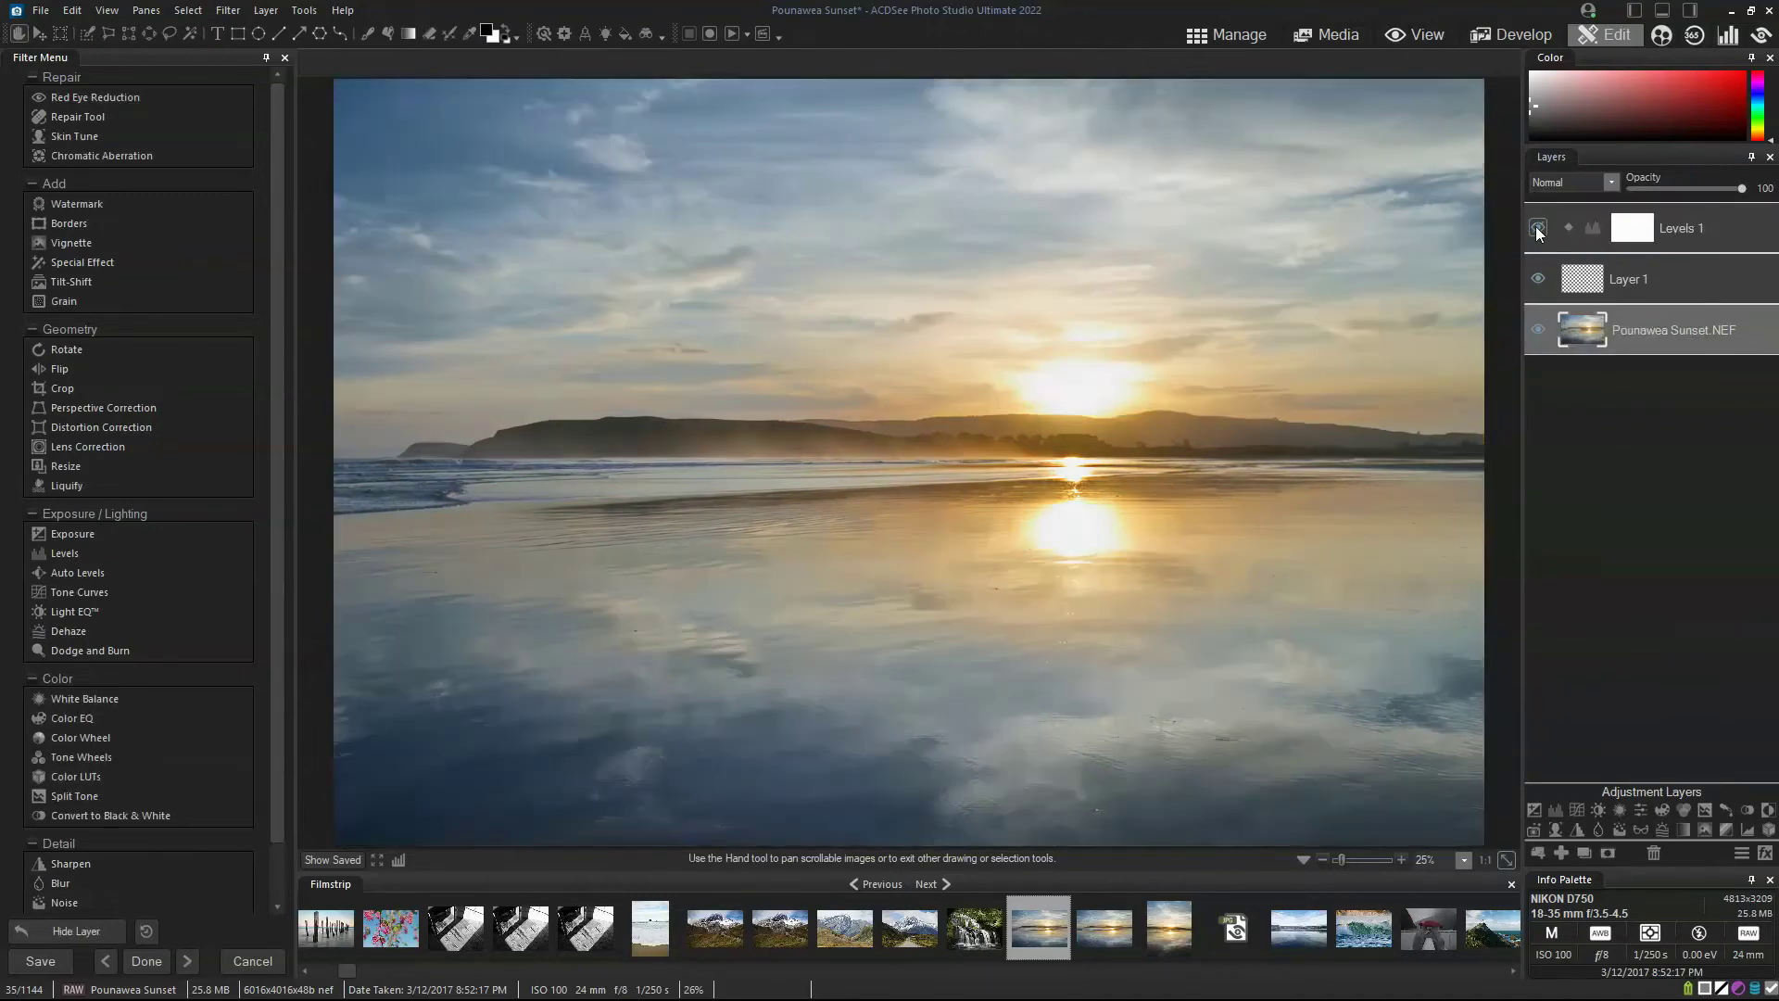
left_click(1537, 226)
left_click(1536, 227)
left_click(1536, 227)
left_click(1537, 227)
left_click(1537, 226)
left_click(1537, 227)
Try the Screen blend mode, then reselect Levels 1 and make it visible again.
left_click(1560, 185)
left_click(1555, 224)
left_click(1566, 182)
left_click(1576, 200)
left_click(1655, 213)
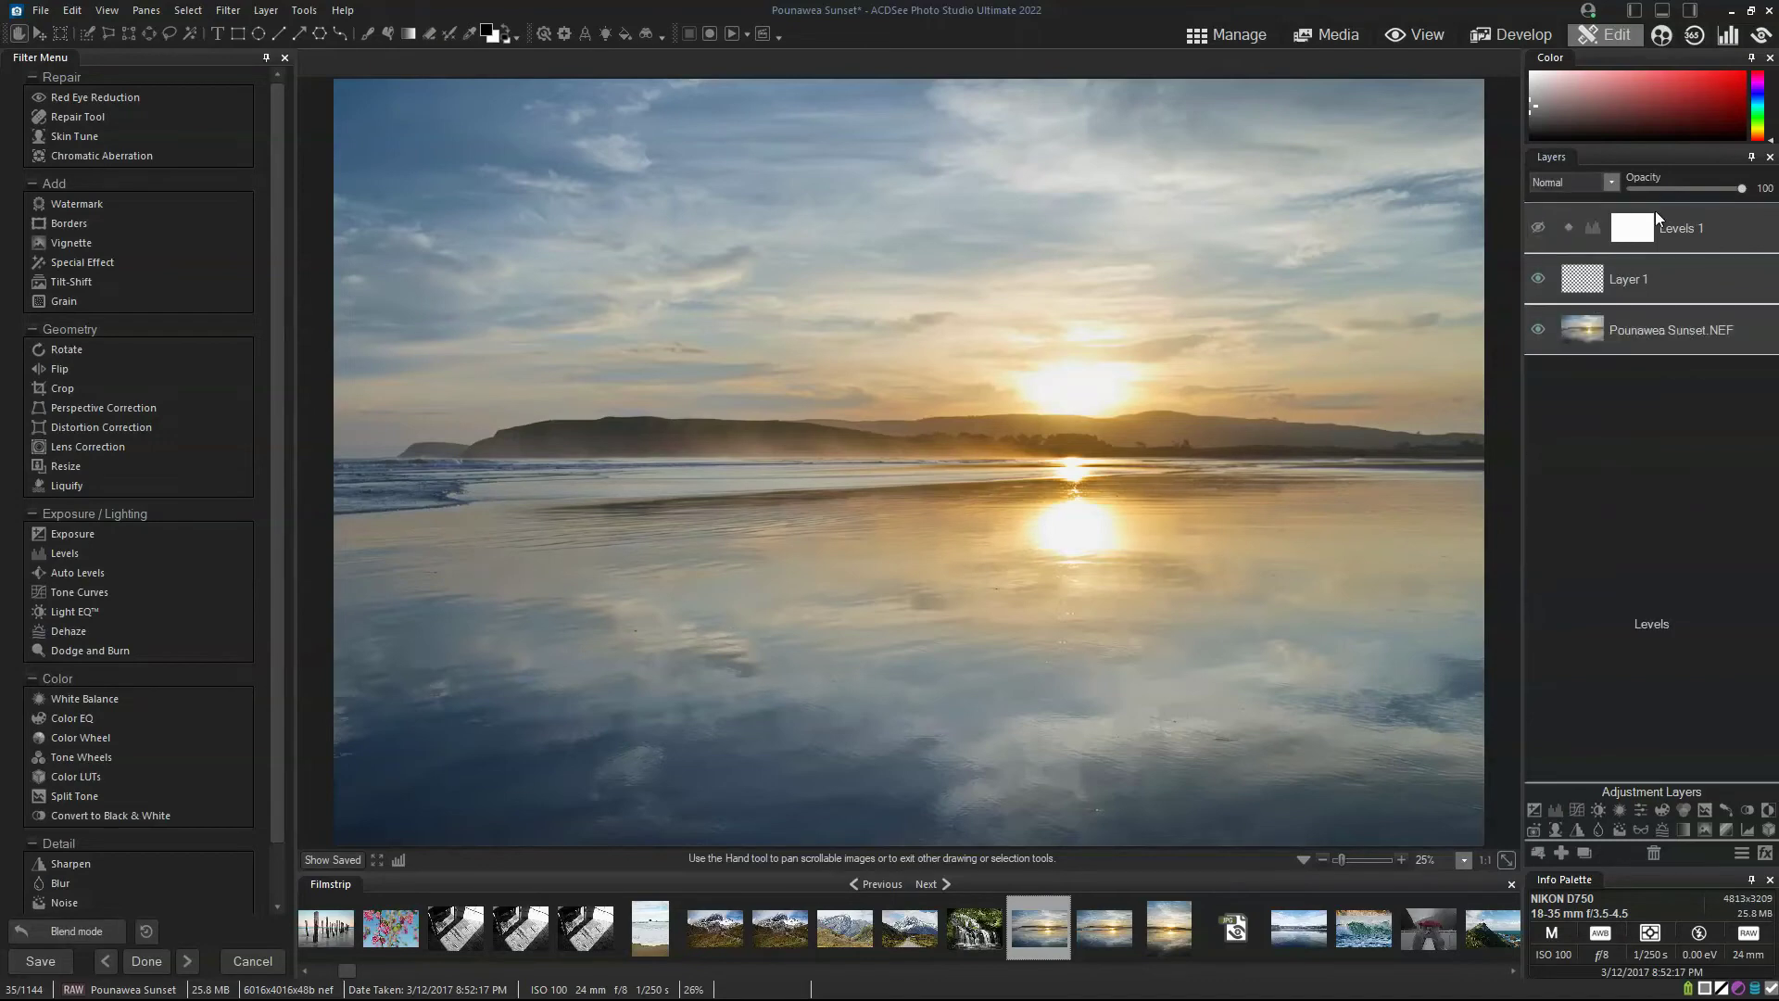
left_click(1536, 227)
Try Burn, Lighten and Hue blend modes for Levels 1, settling on Luminosity at 100% opacity.
left_click(1557, 182)
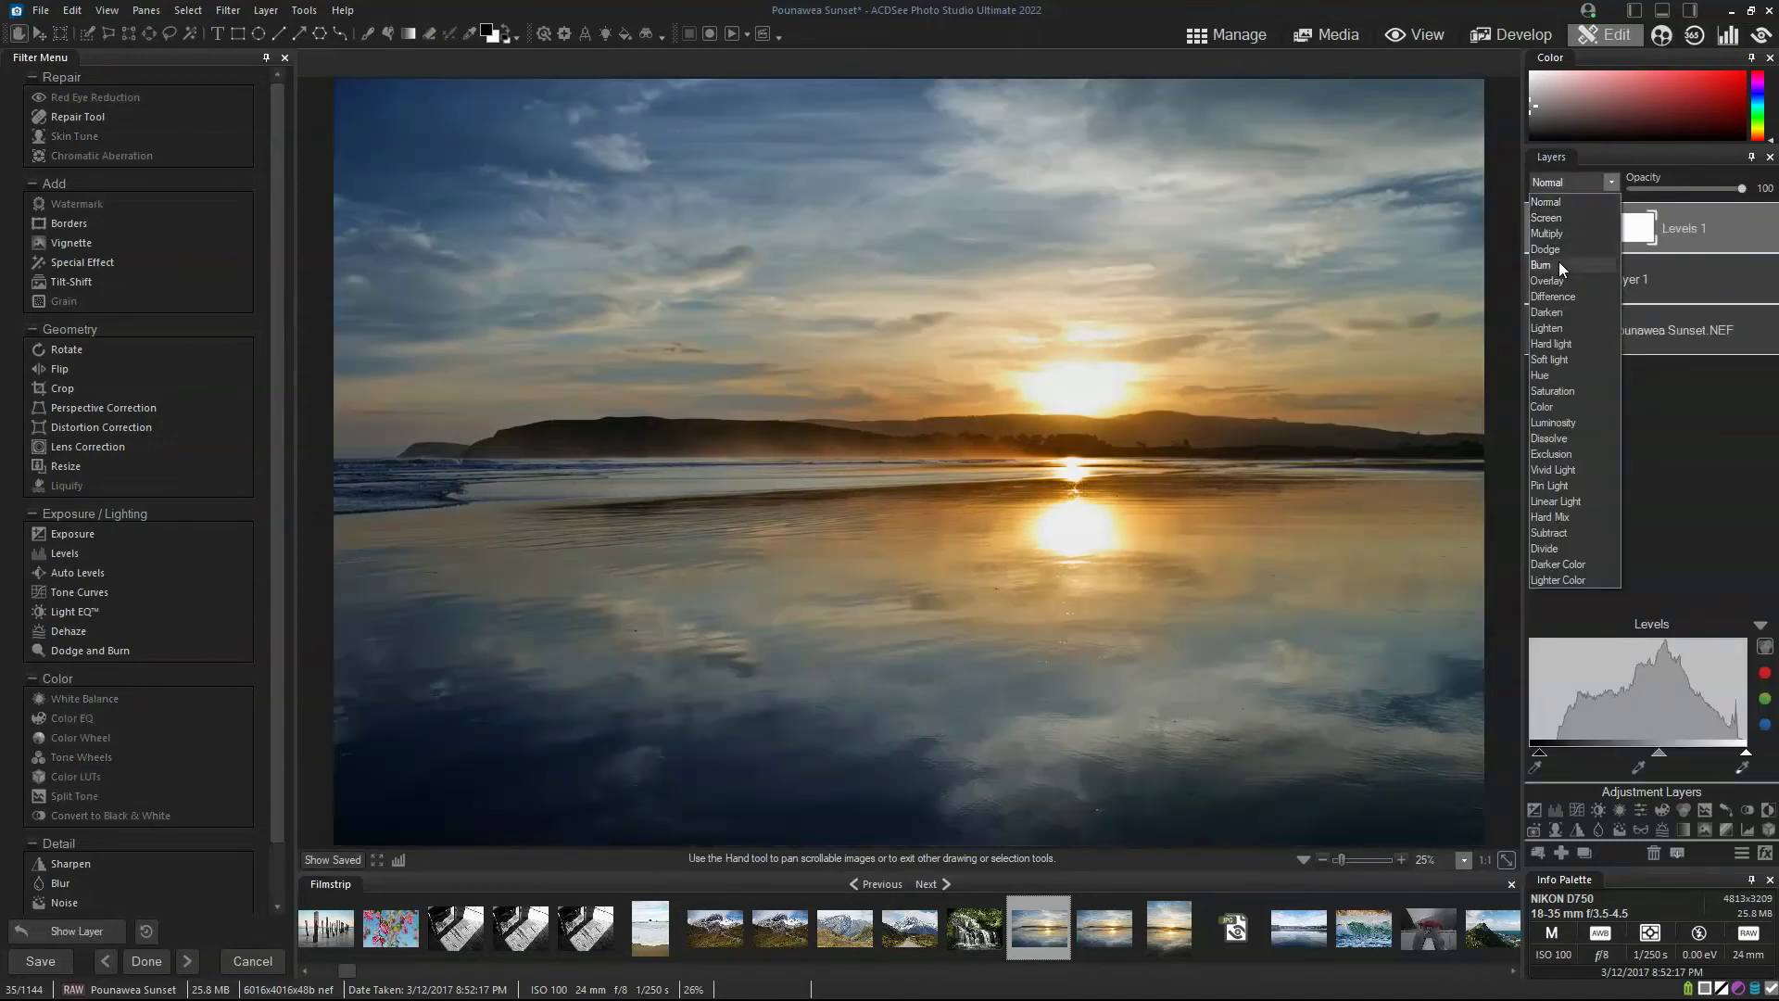
left_click(1559, 265)
left_click(1554, 181)
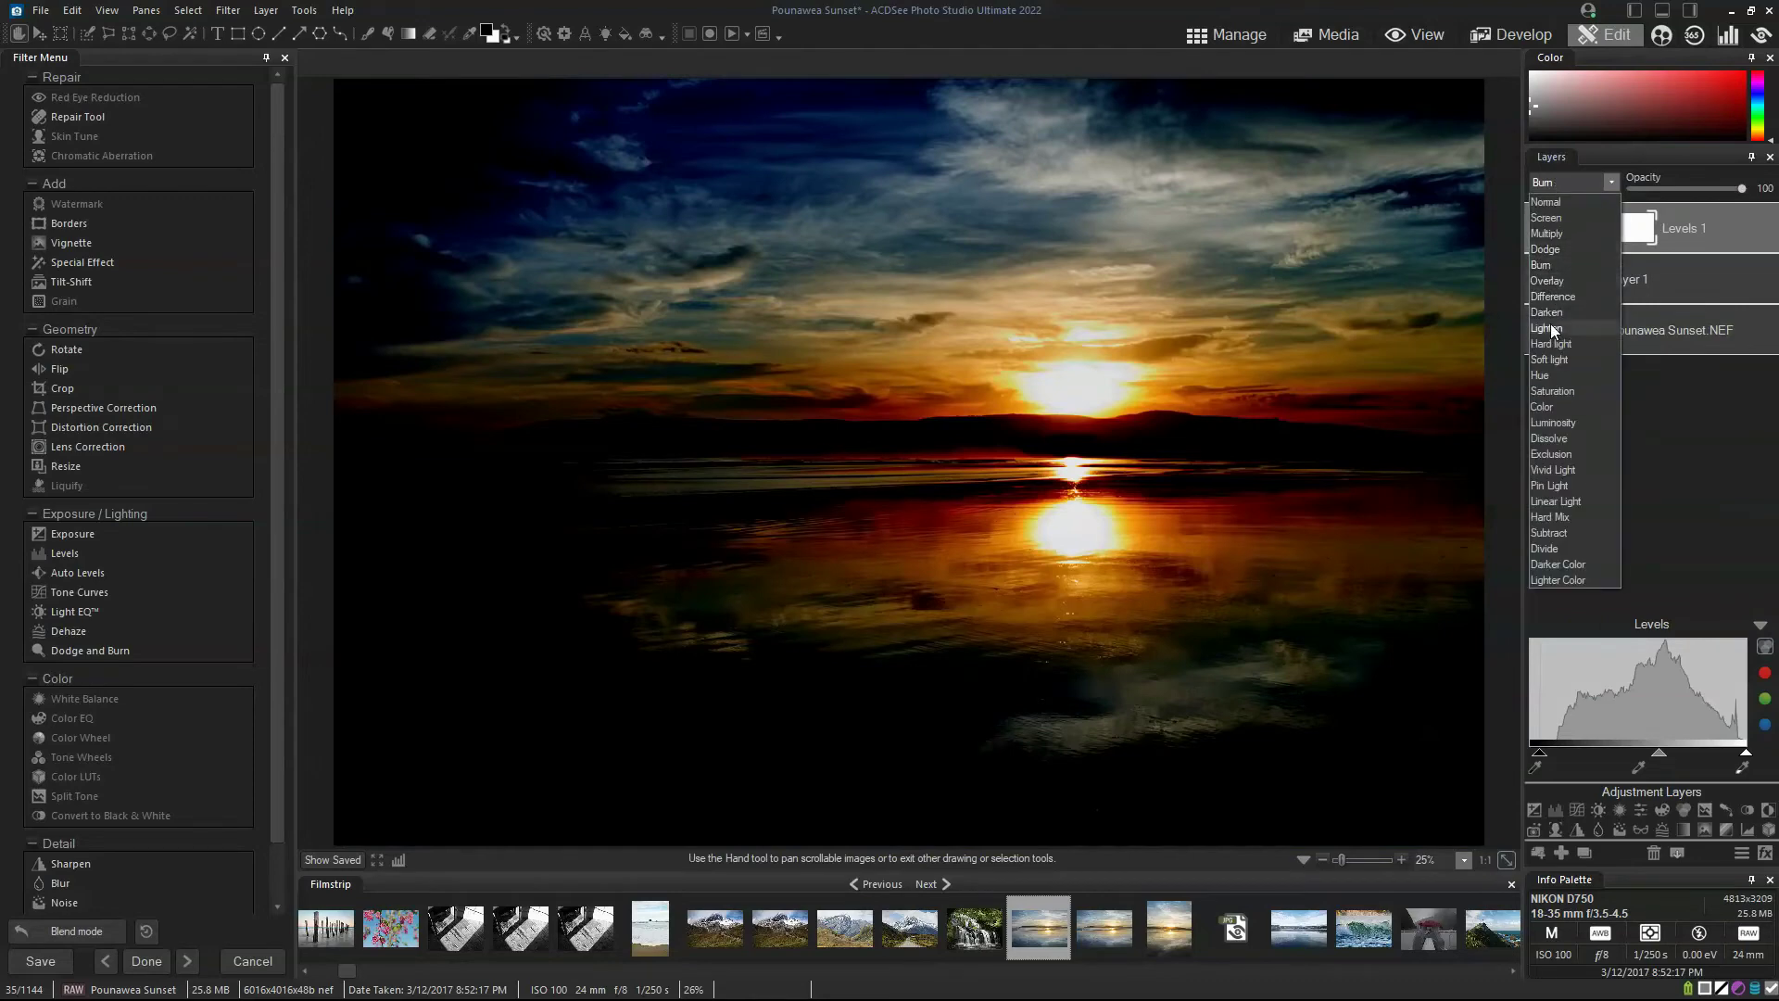
left_click(1554, 329)
left_click(1570, 188)
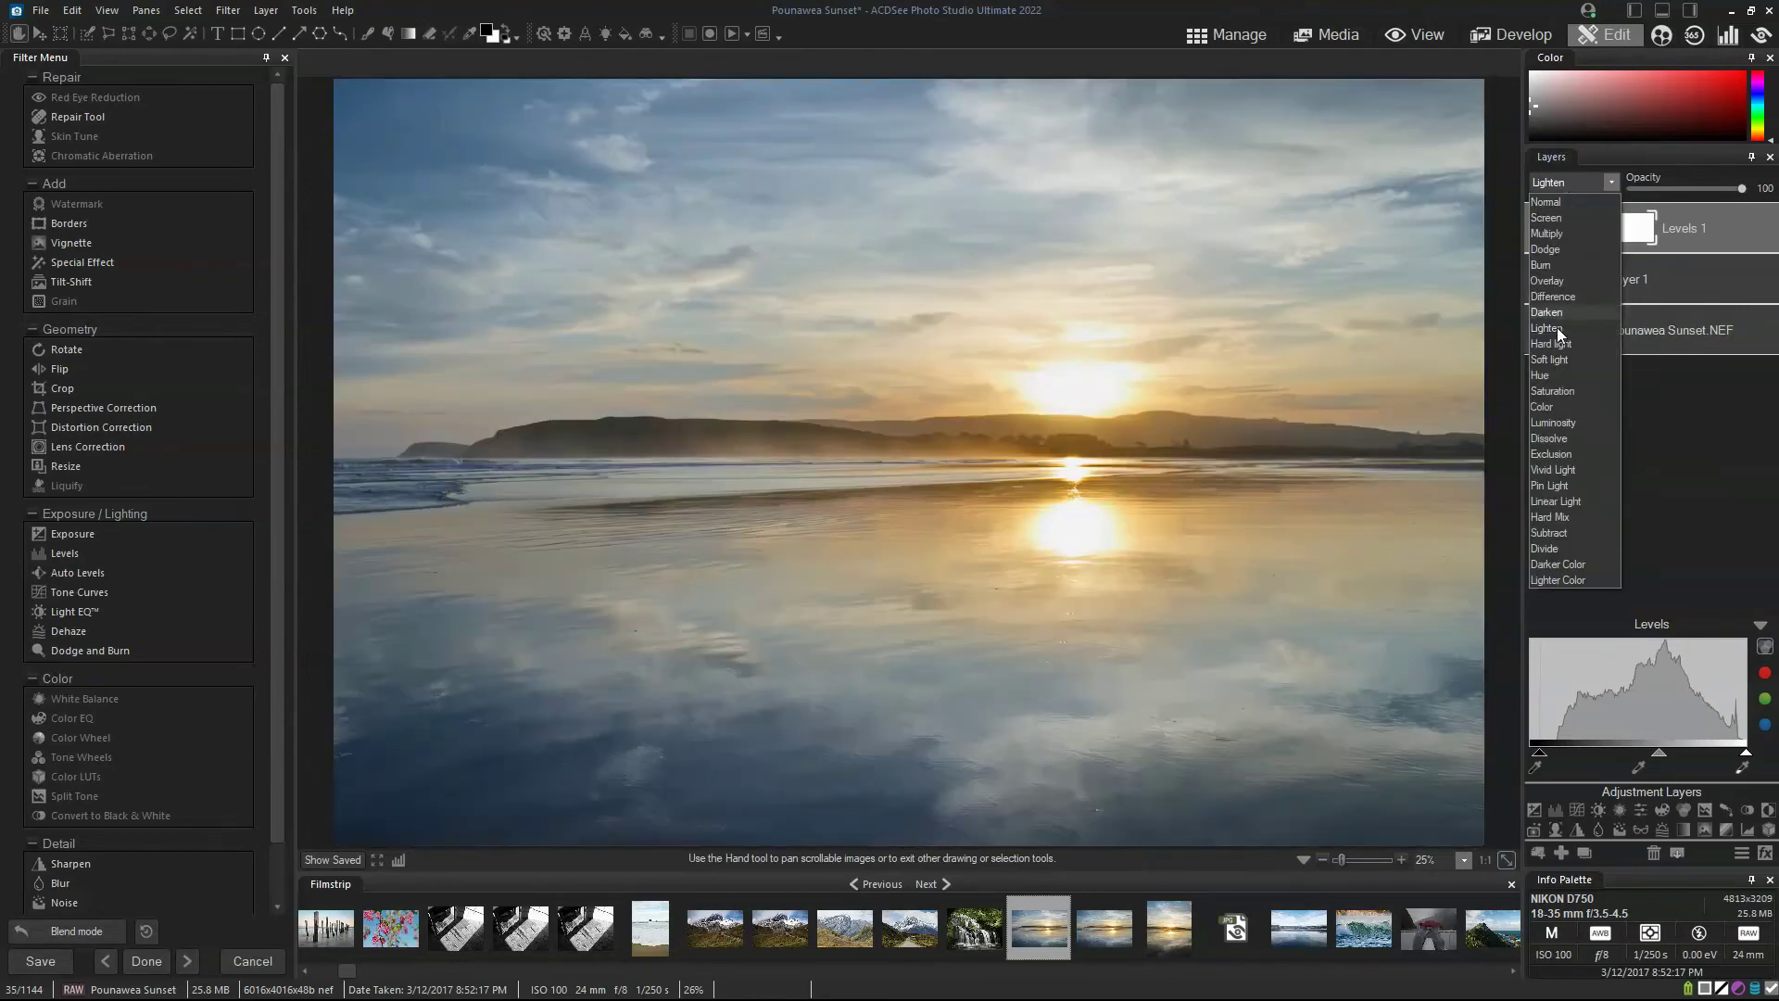
left_click(1554, 374)
left_click(1576, 187)
left_click(1572, 427)
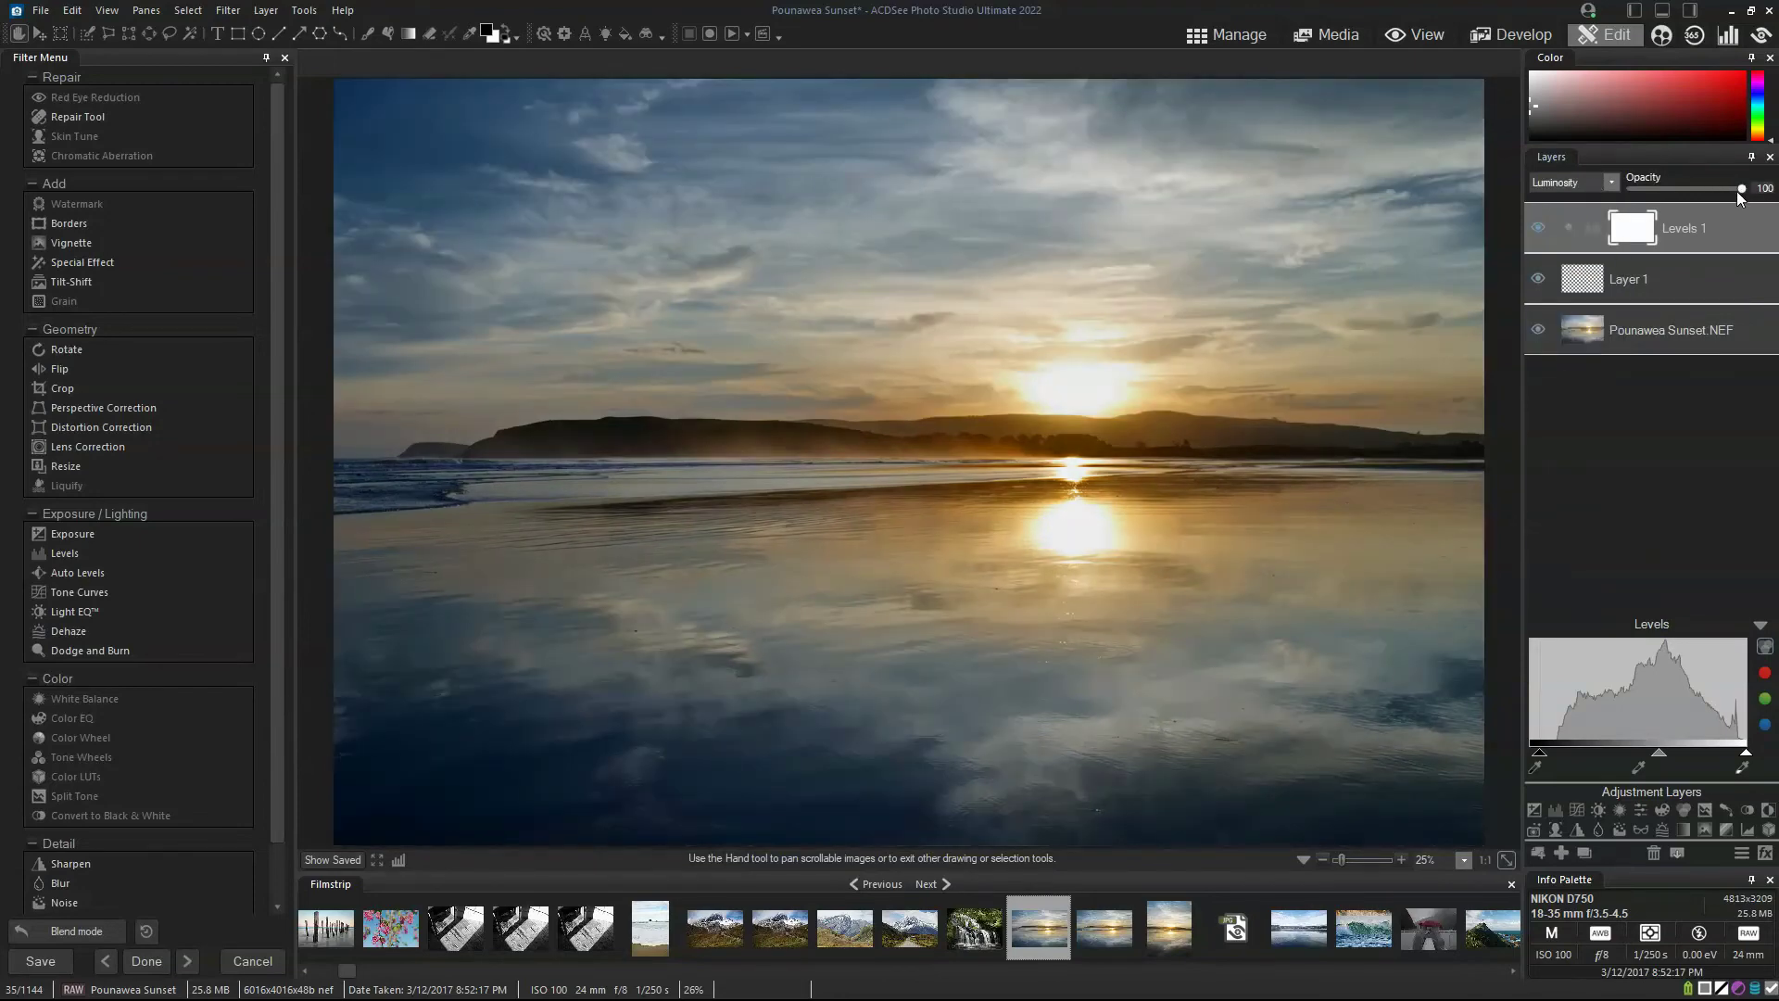
left_click_drag(1739, 190, 1644, 185)
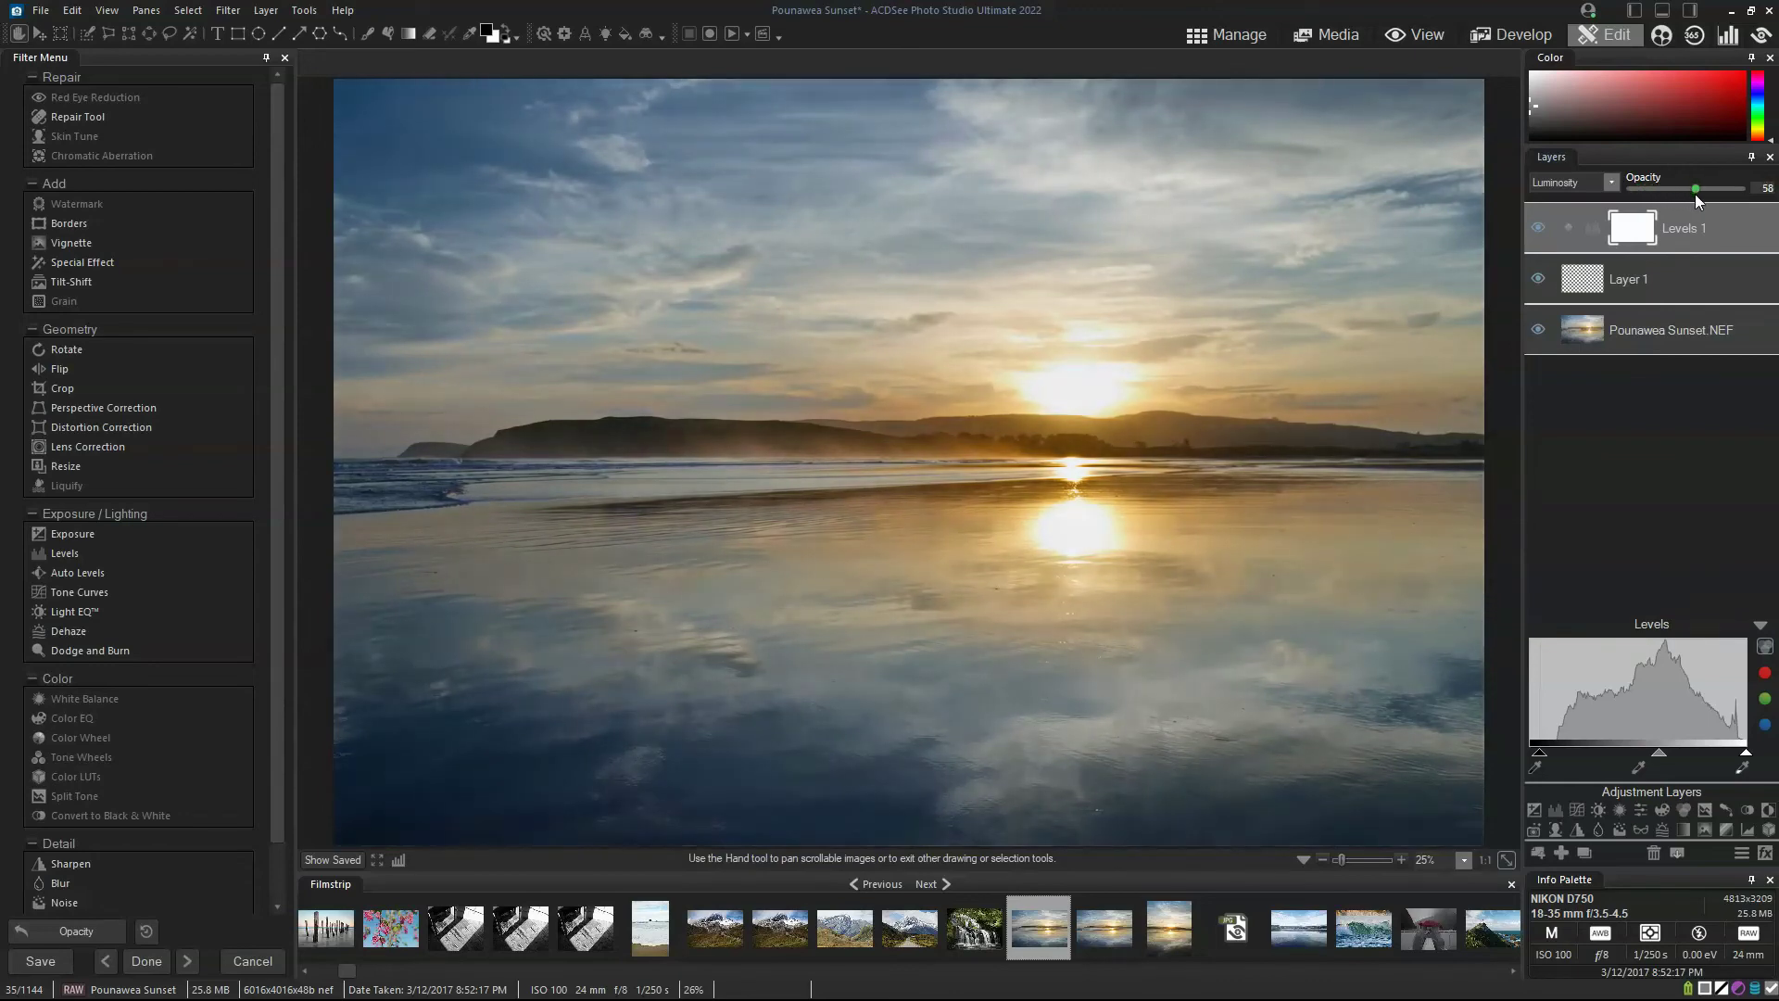
left_click_drag(1698, 200, 1753, 209)
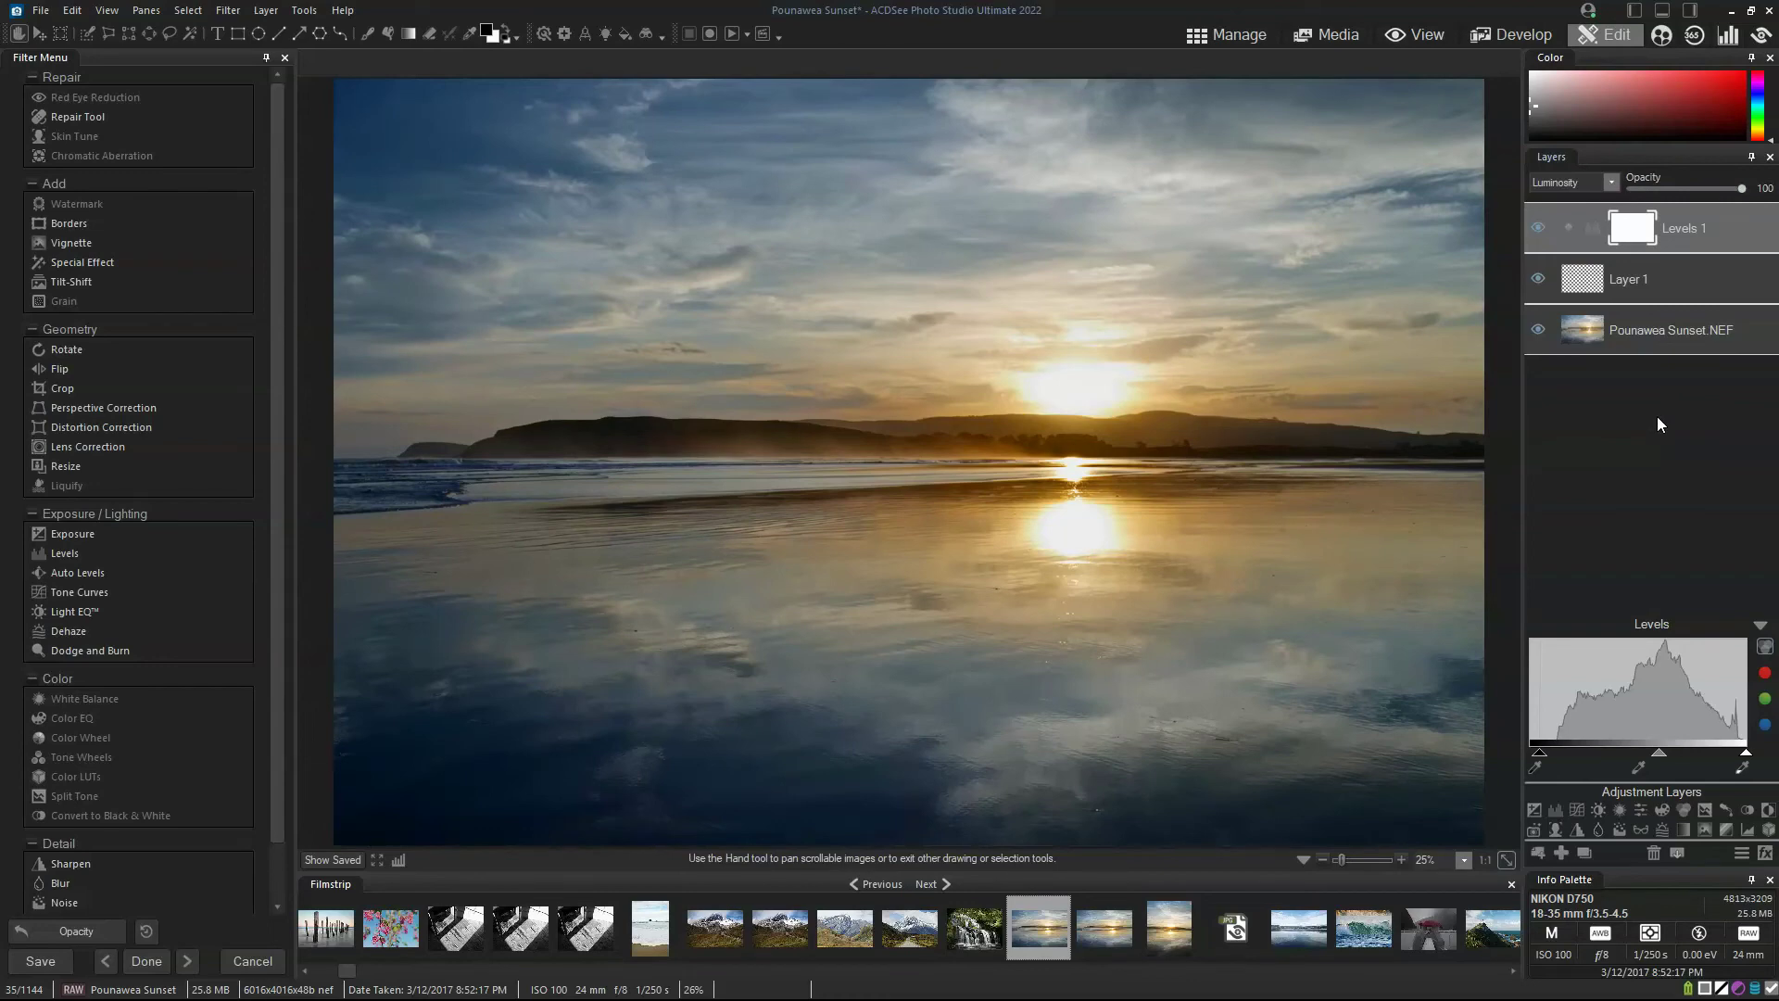
Place a new text layer on the photo and replace its placeholder with 'hello'.
left_click(216, 35)
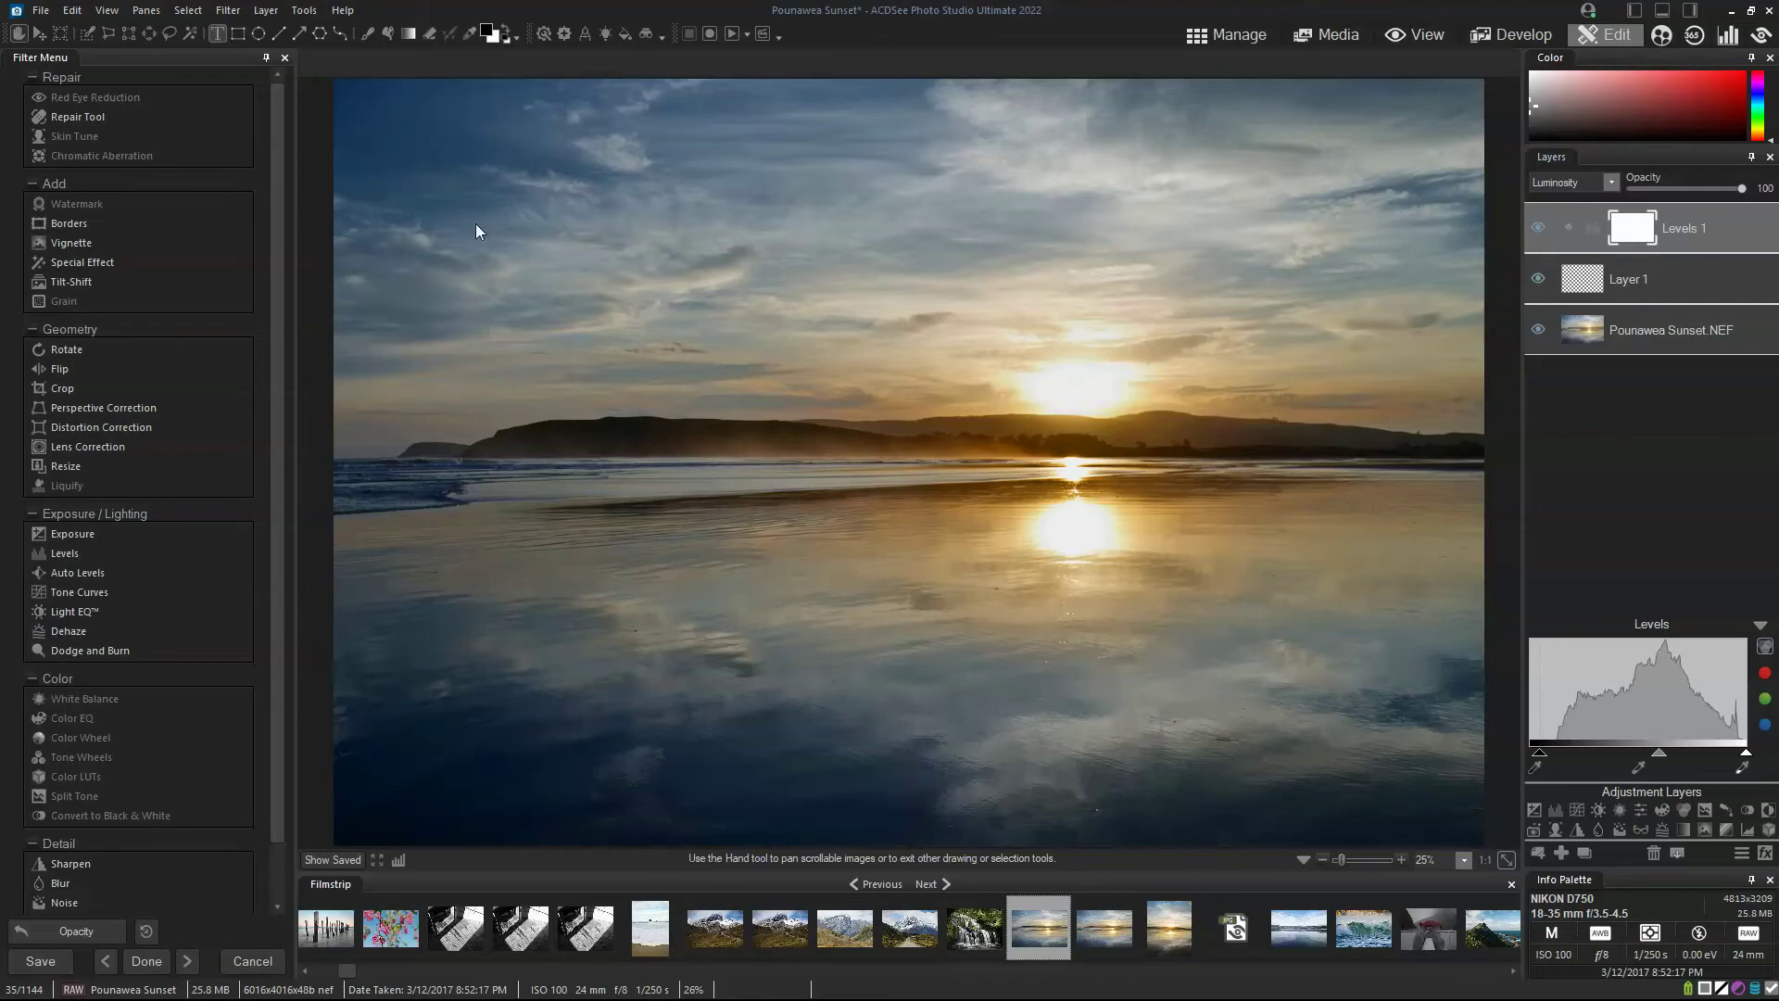
left_click(685, 376)
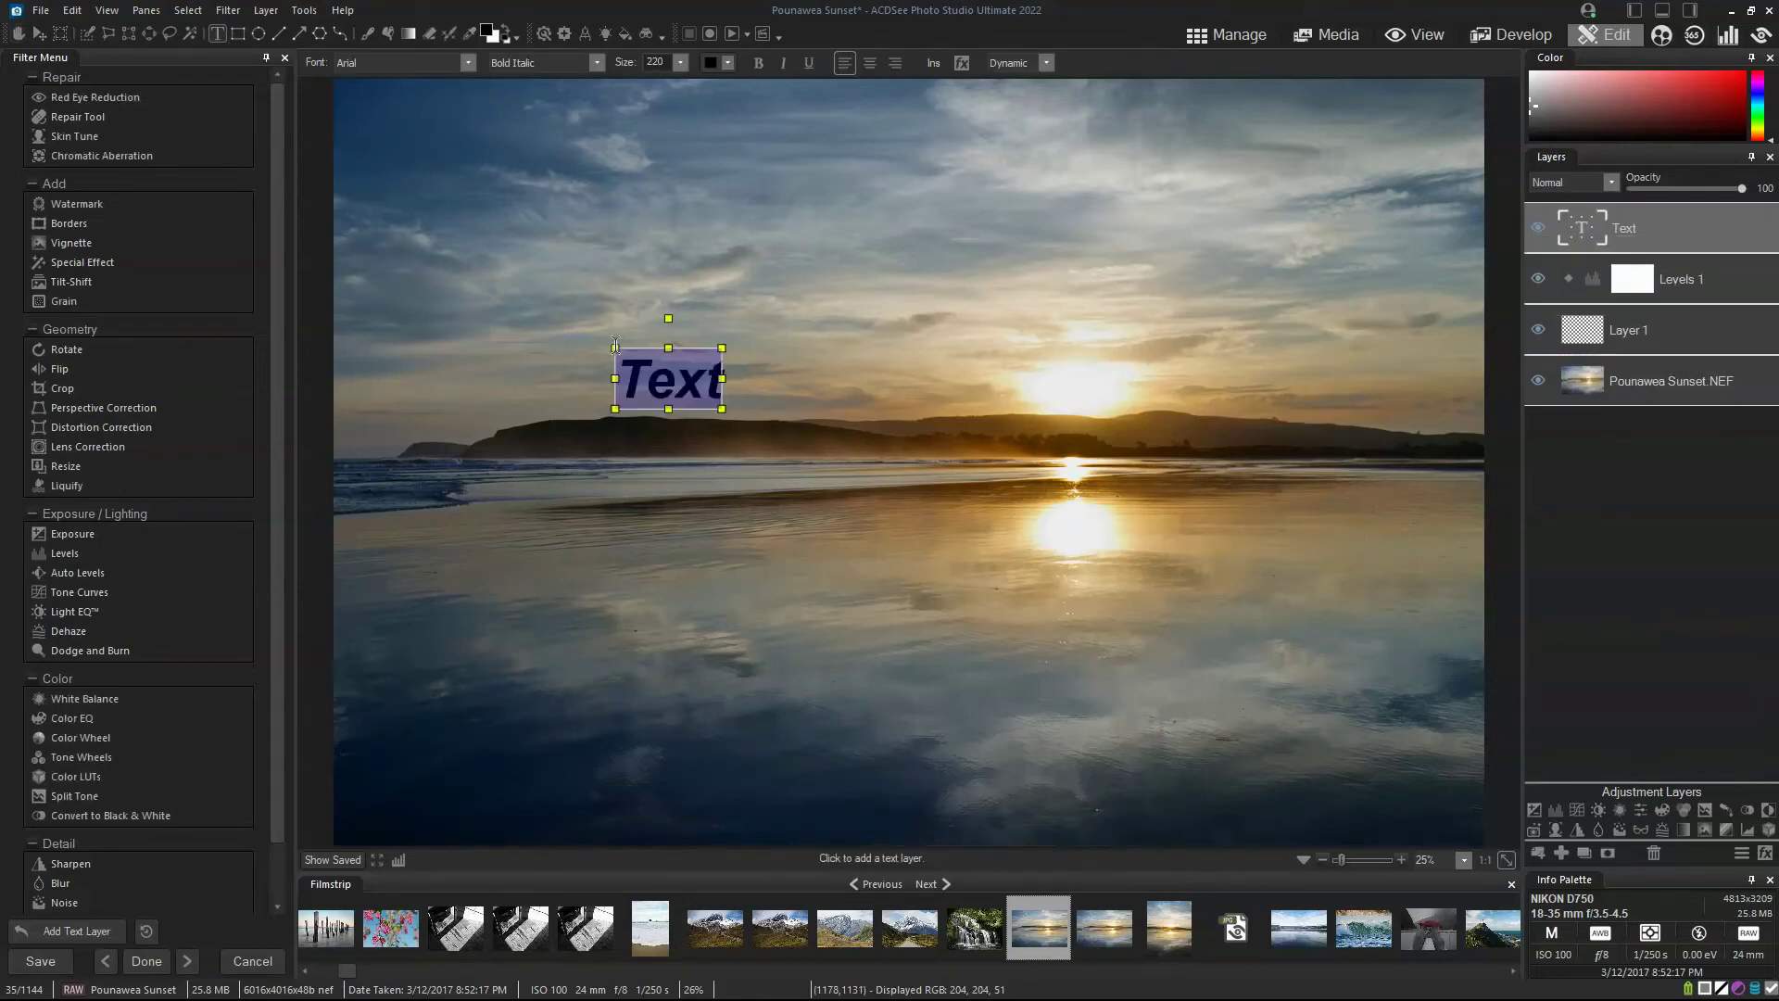
double_click(693, 377)
type("t")
key("BackSpace")
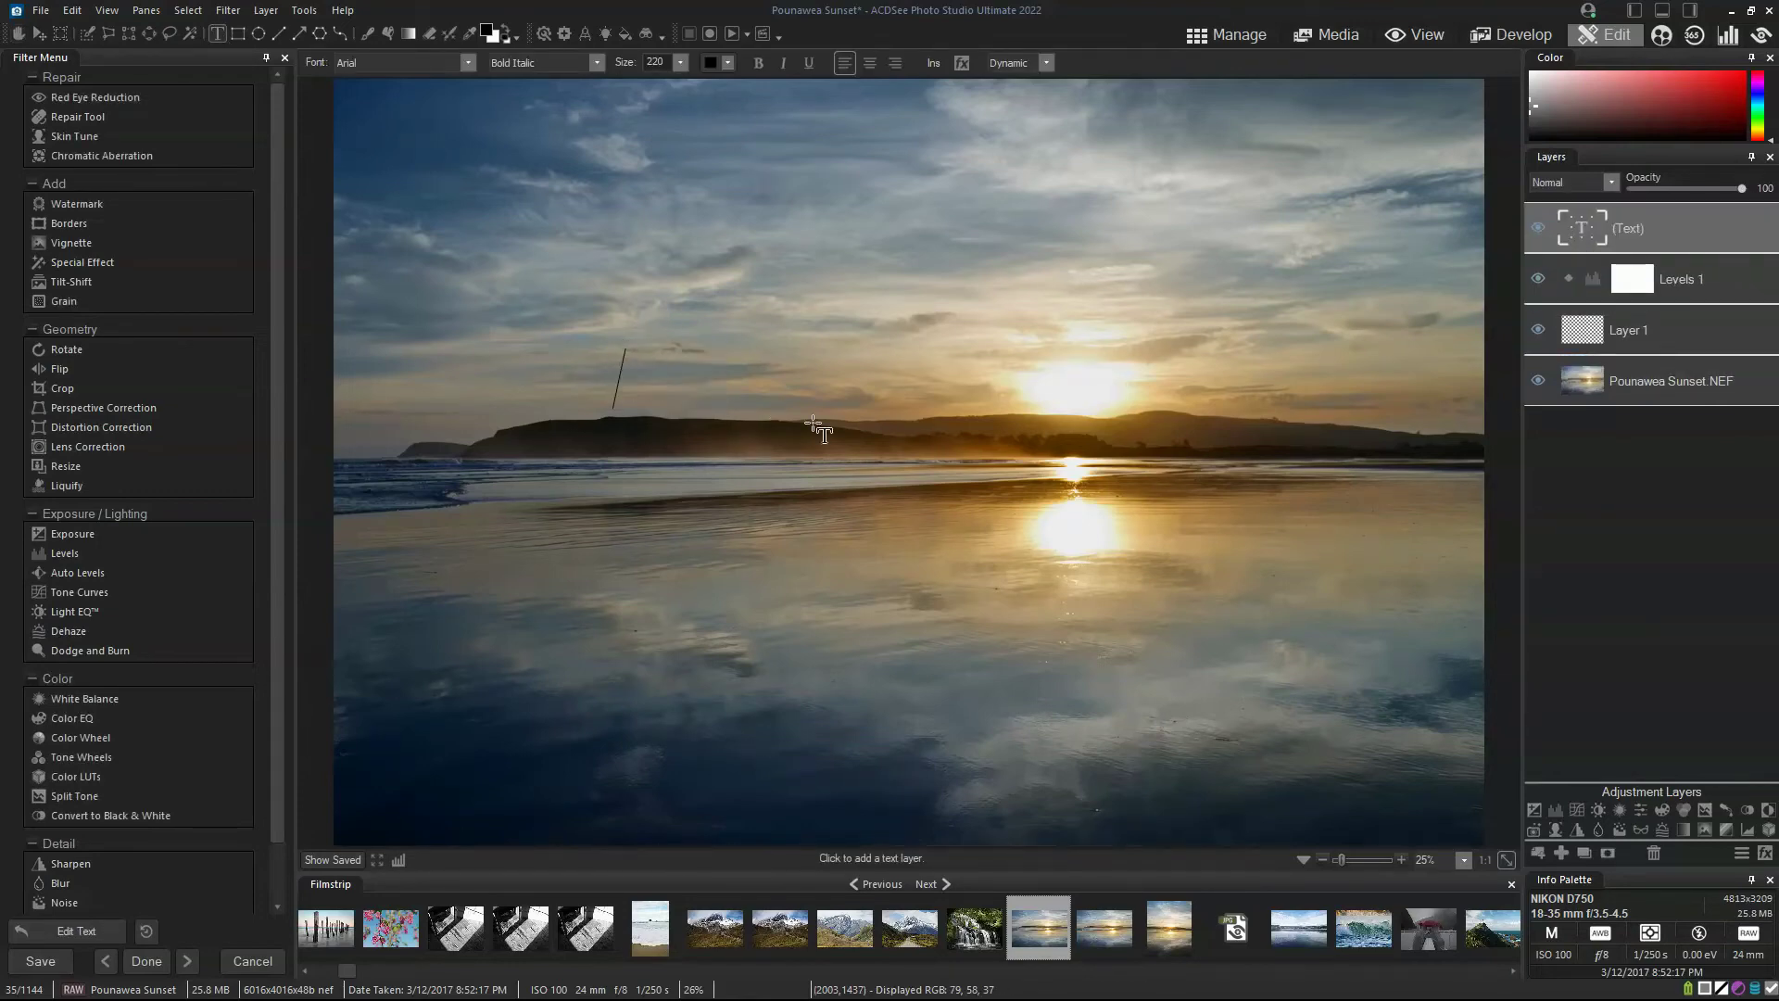
type("hello")
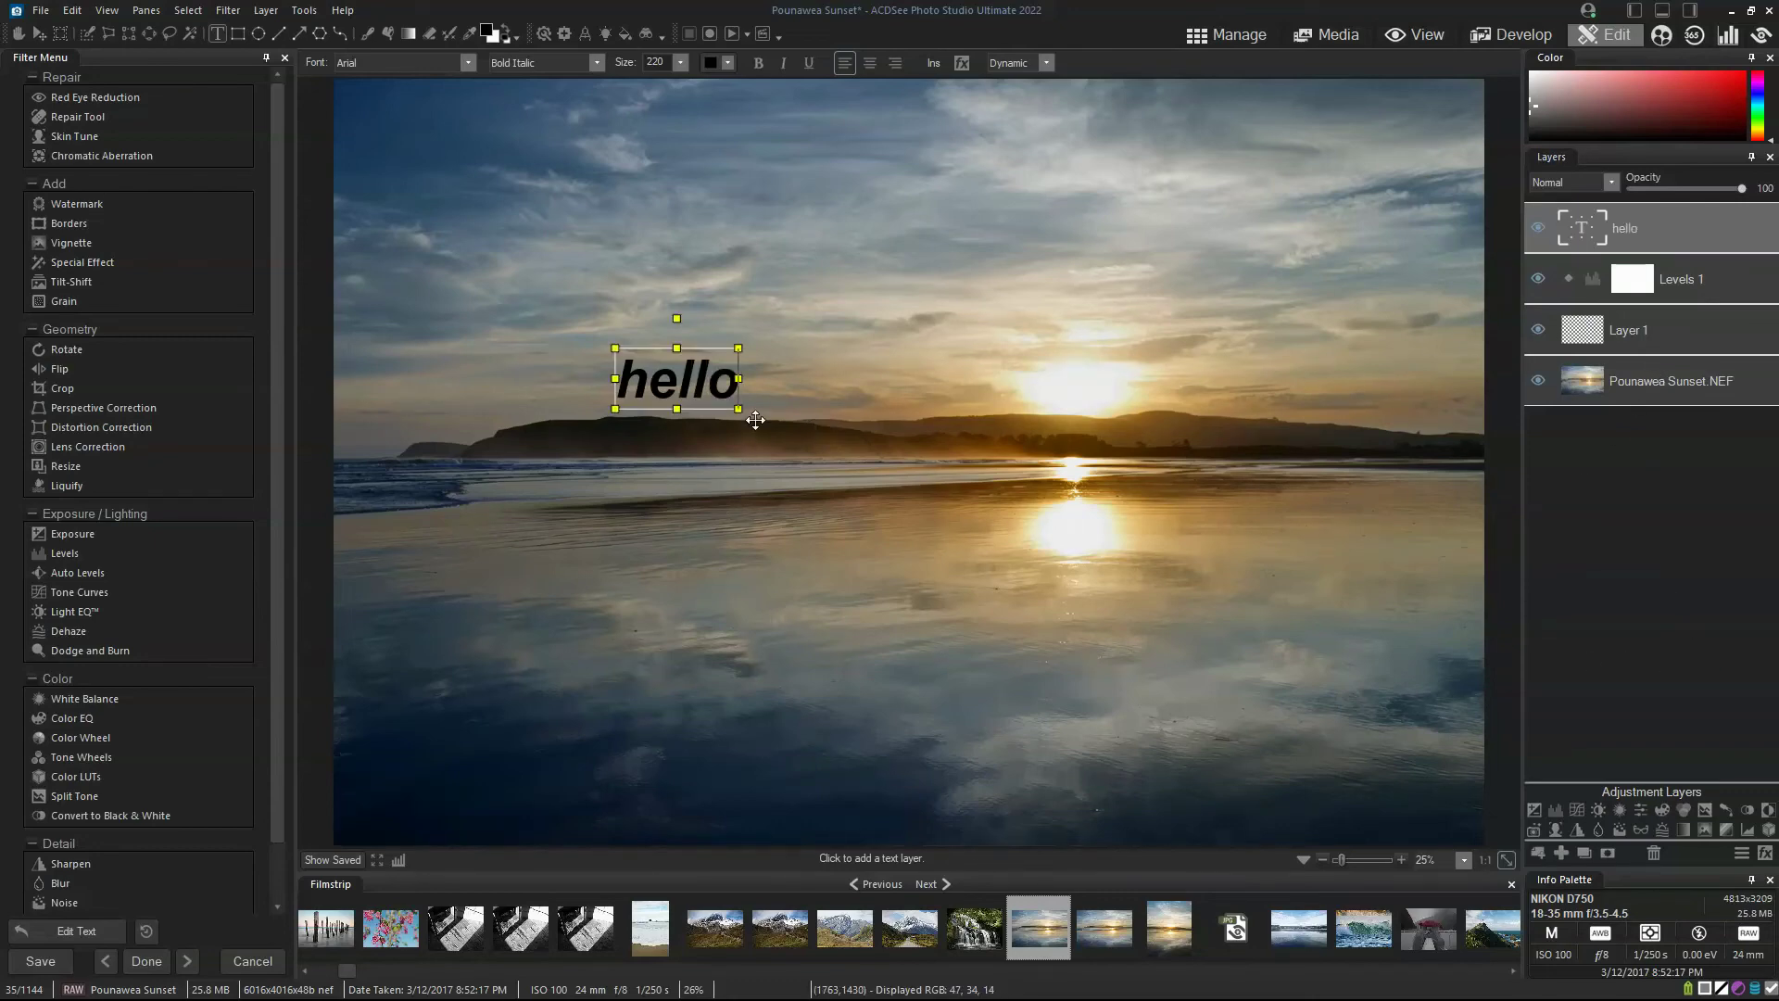
Enlarge the hello text until it spans the photo, keeping its layer selected.
left_click_drag(739, 409, 1367, 732)
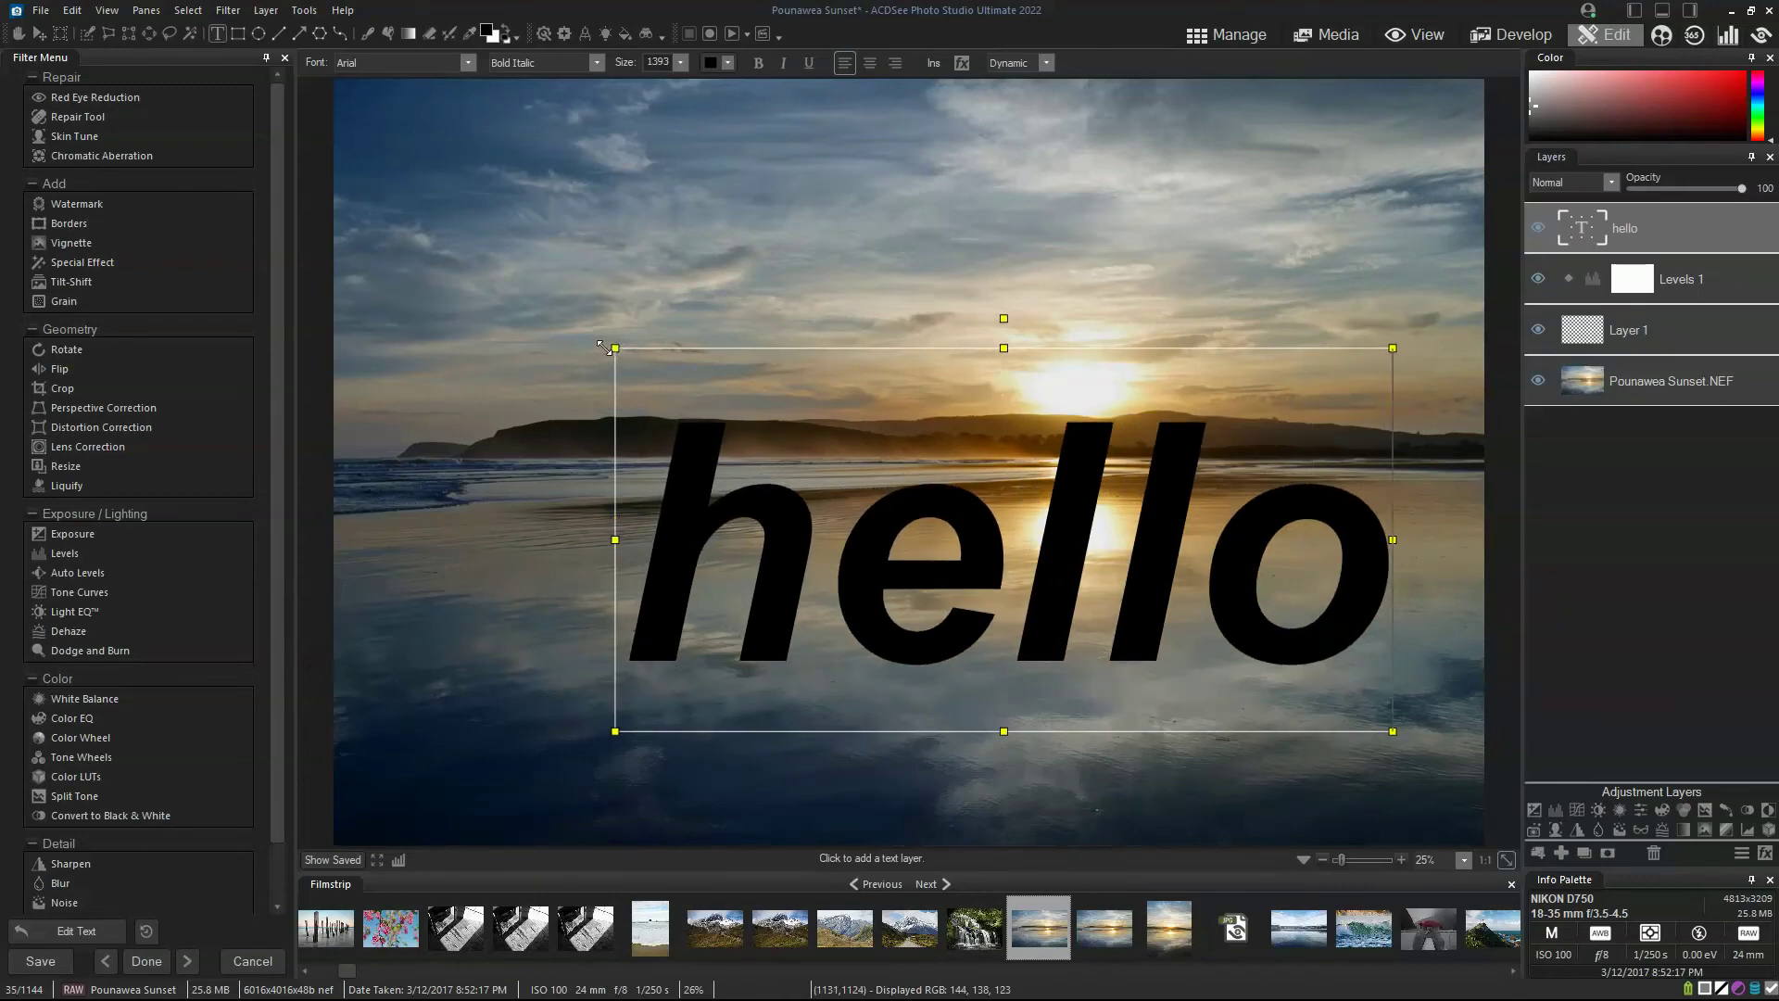
left_click_drag(619, 352, 385, 238)
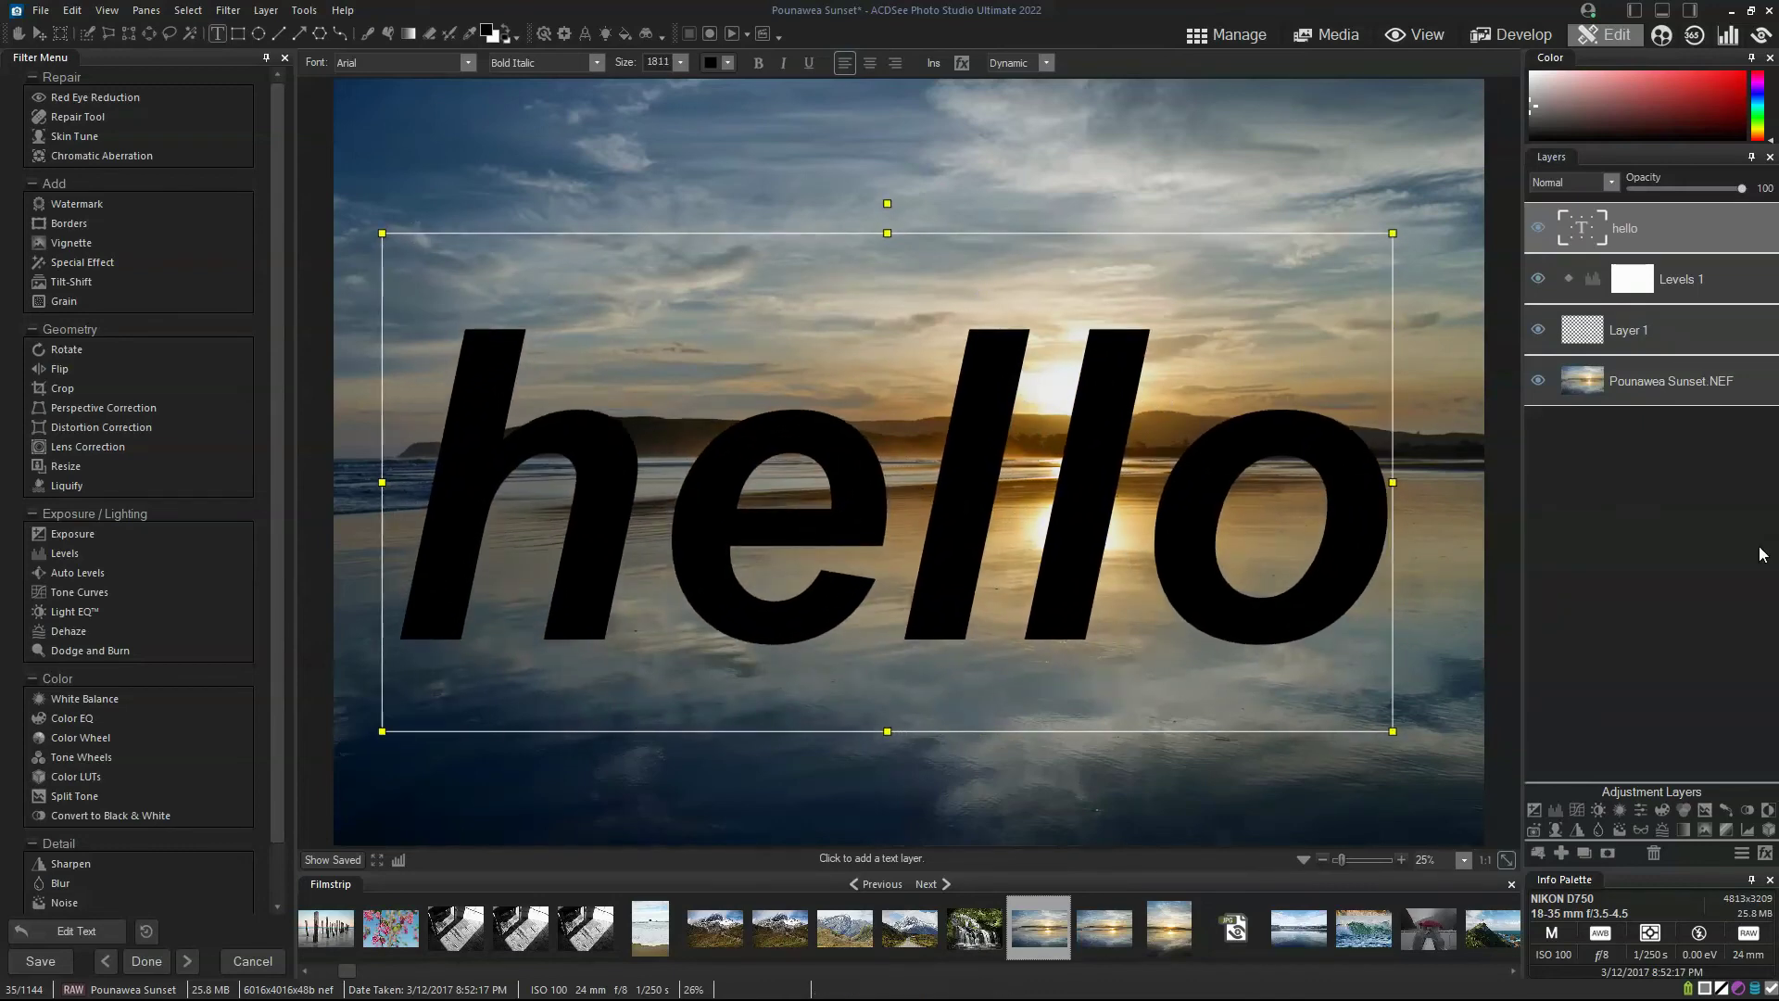
left_click(1691, 269)
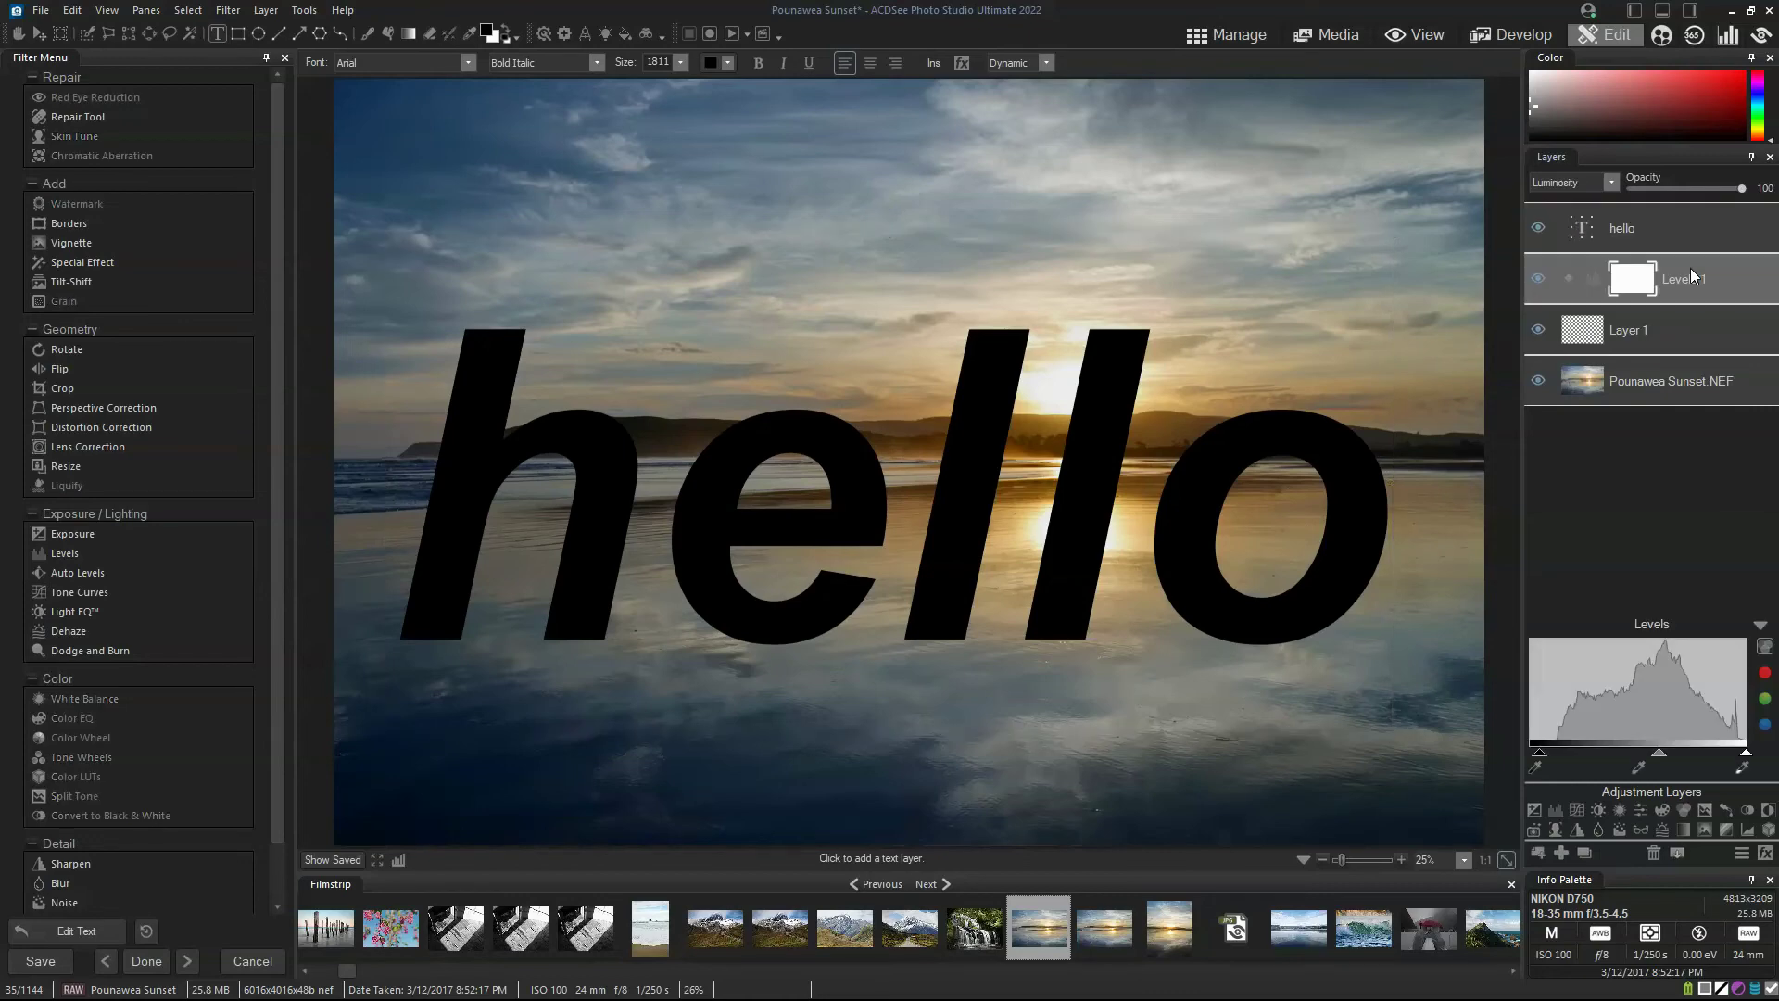
left_click(1683, 213)
Try Burn and Saturation on the hello layer, settling on Exclusion at 100% opacity.
left_click(1702, 188)
left_click_drag(1702, 187, 1688, 184)
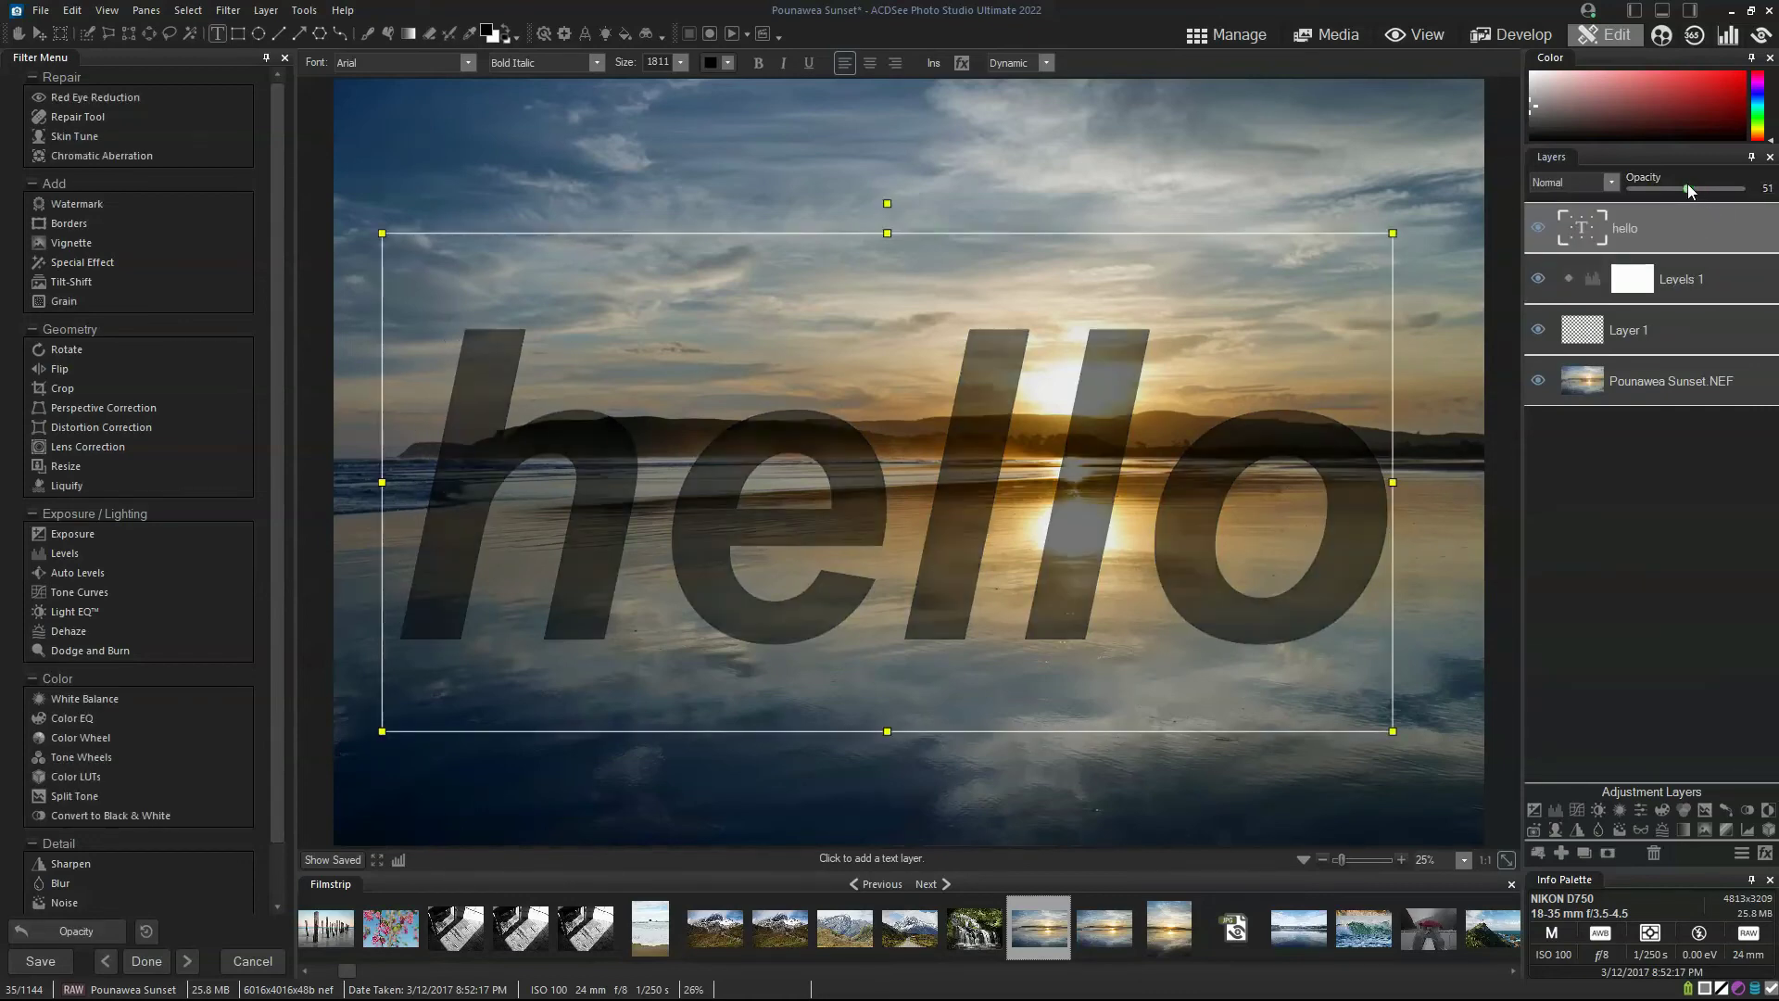
left_click(1577, 183)
left_click(1577, 266)
left_click(1577, 178)
left_click(1589, 391)
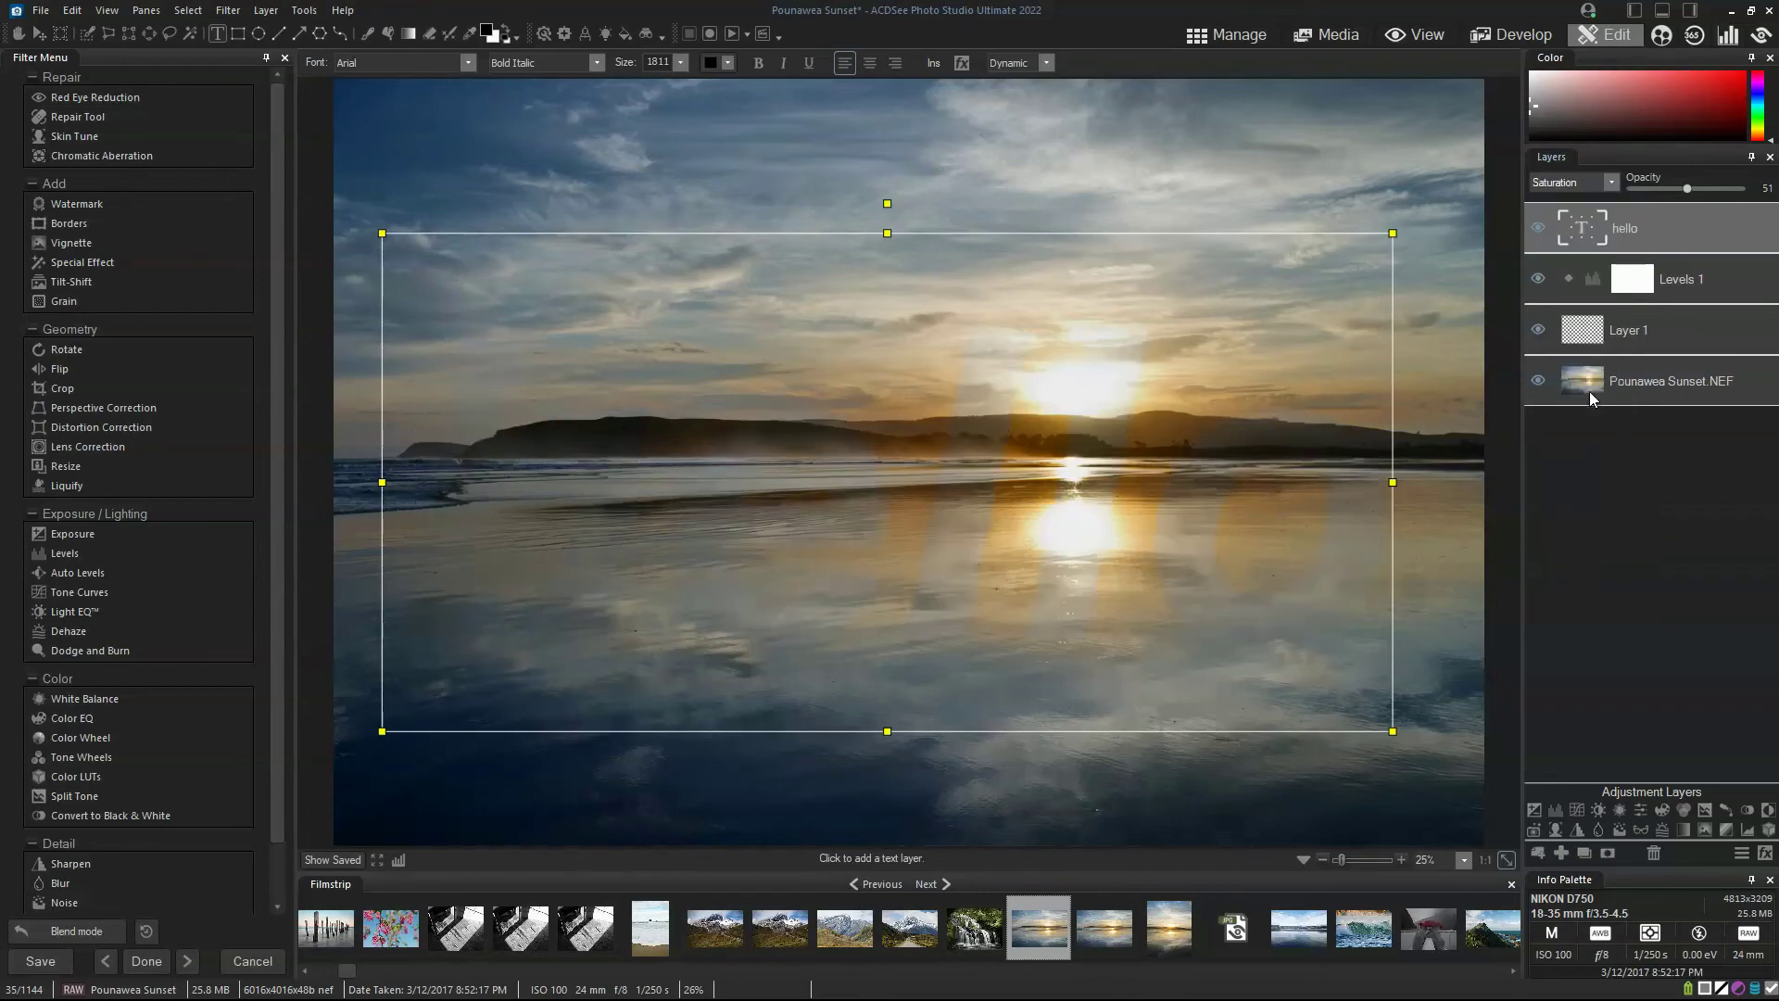
left_click(1575, 182)
left_click(1586, 452)
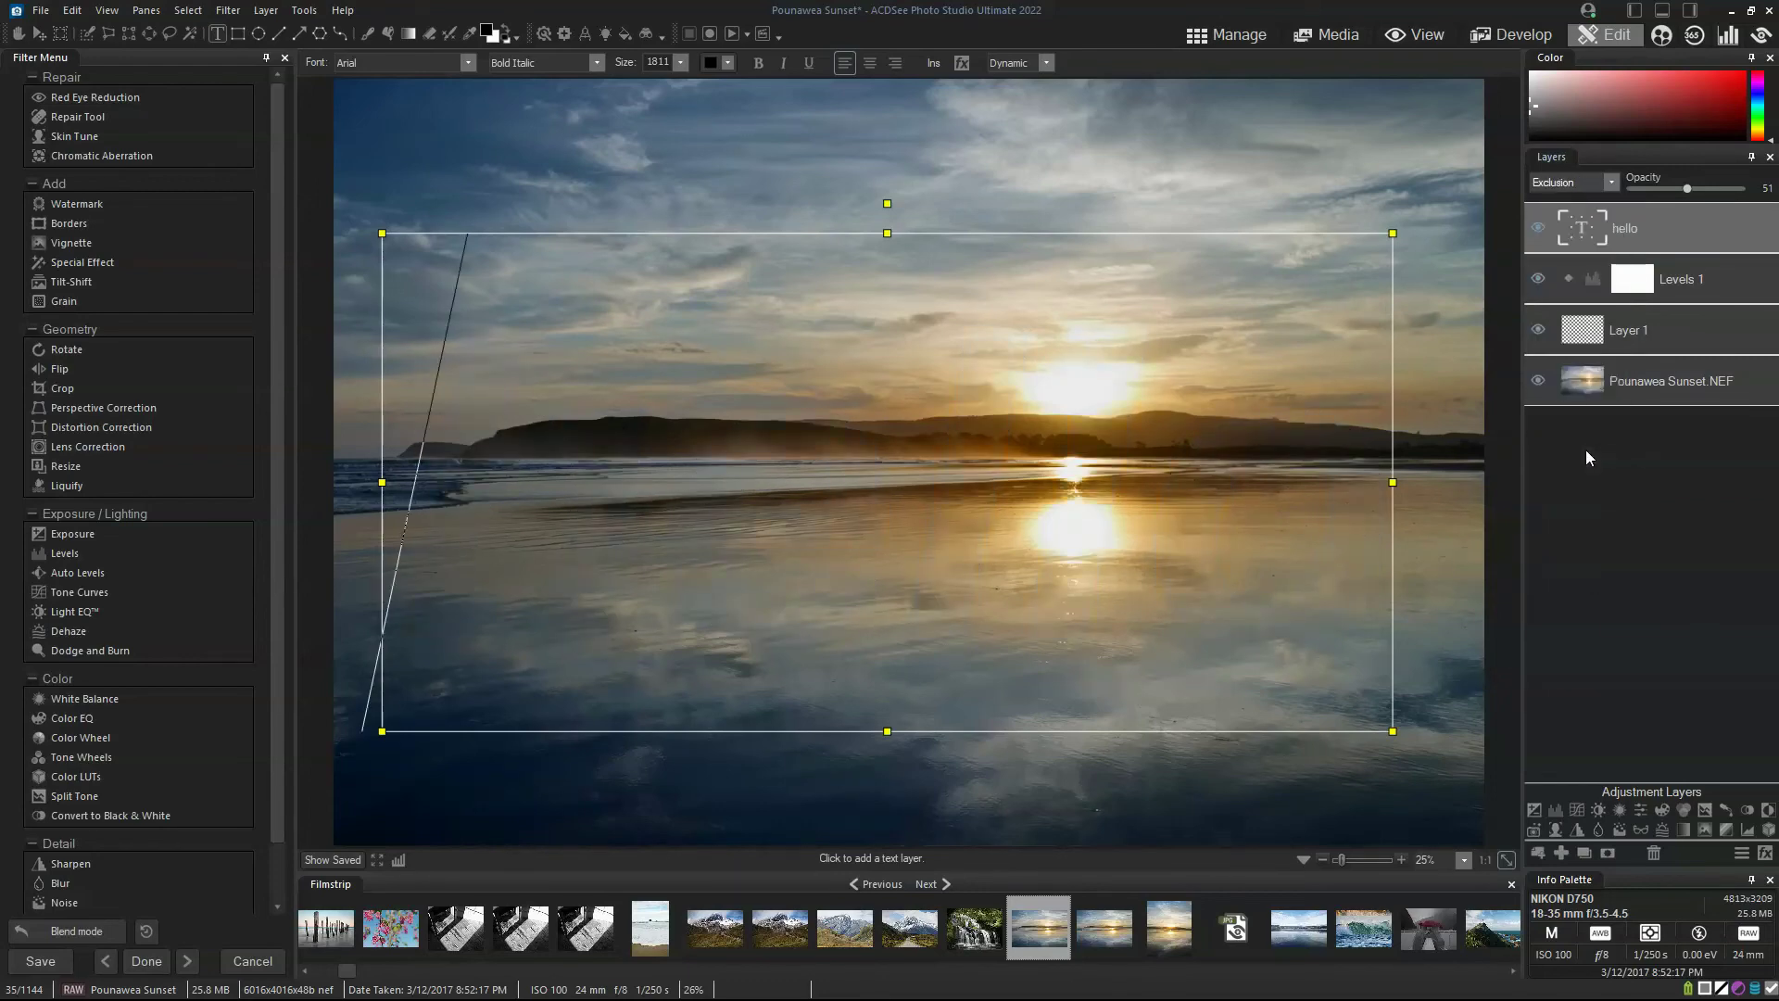
left_click(1692, 187)
double_click(1692, 188)
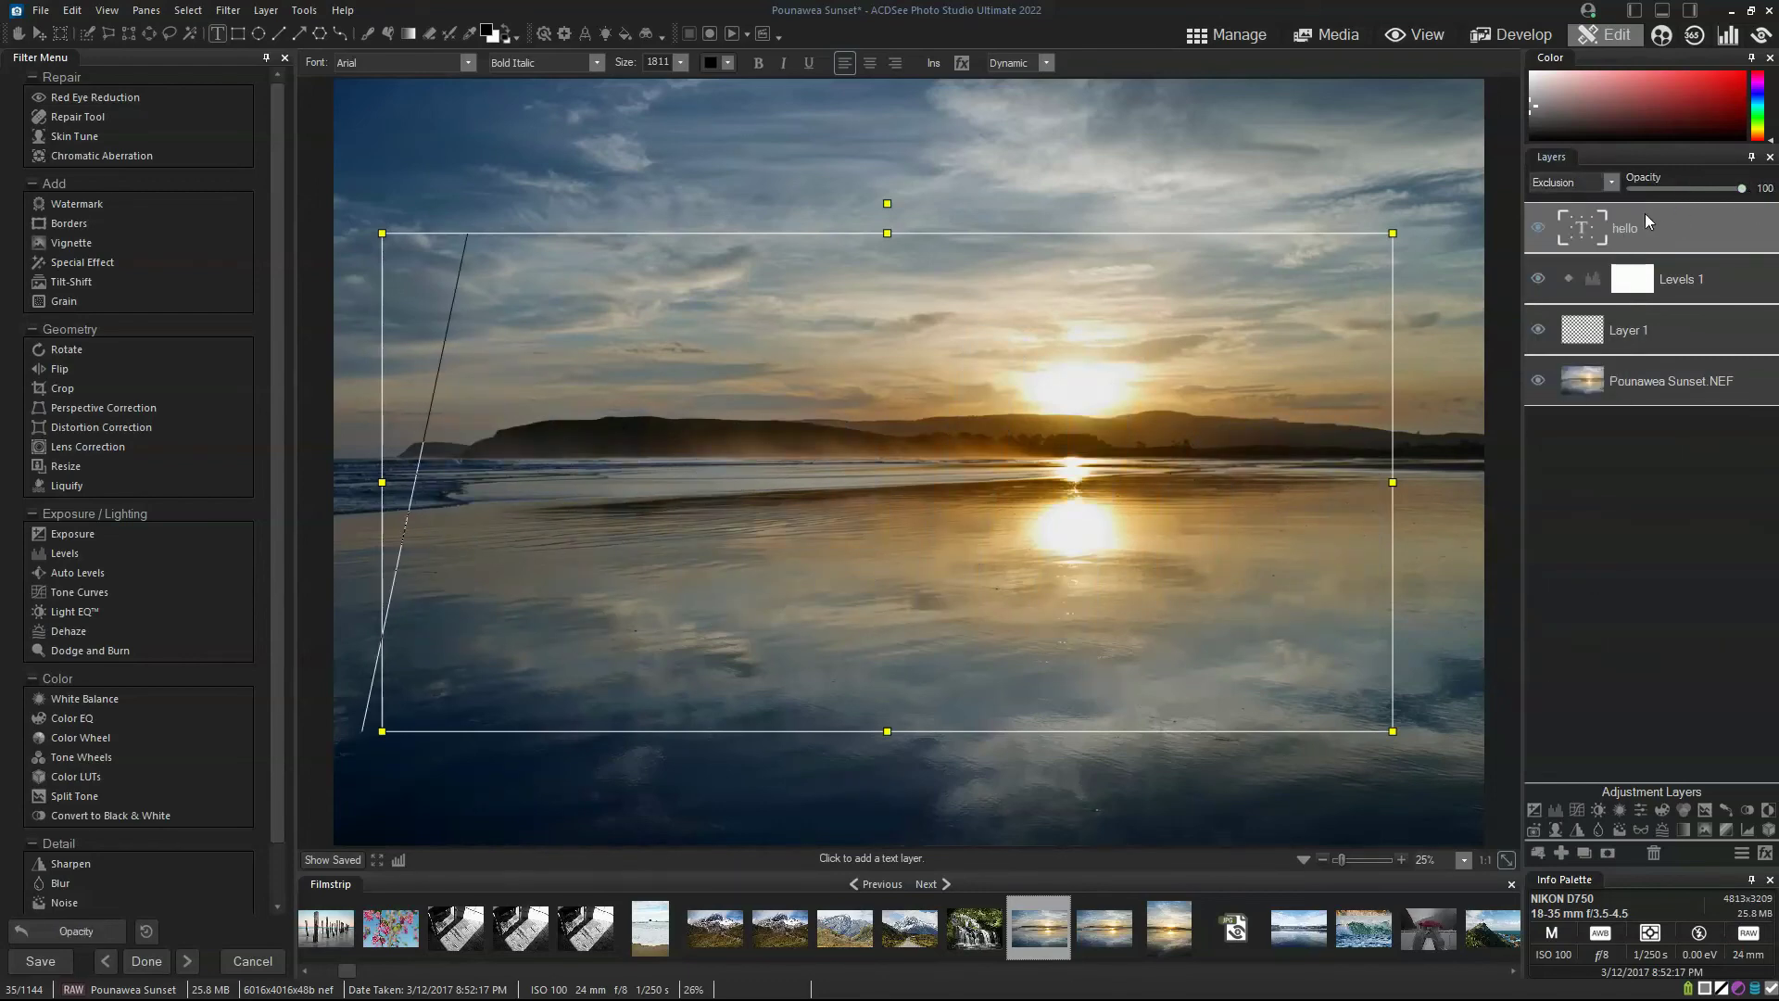